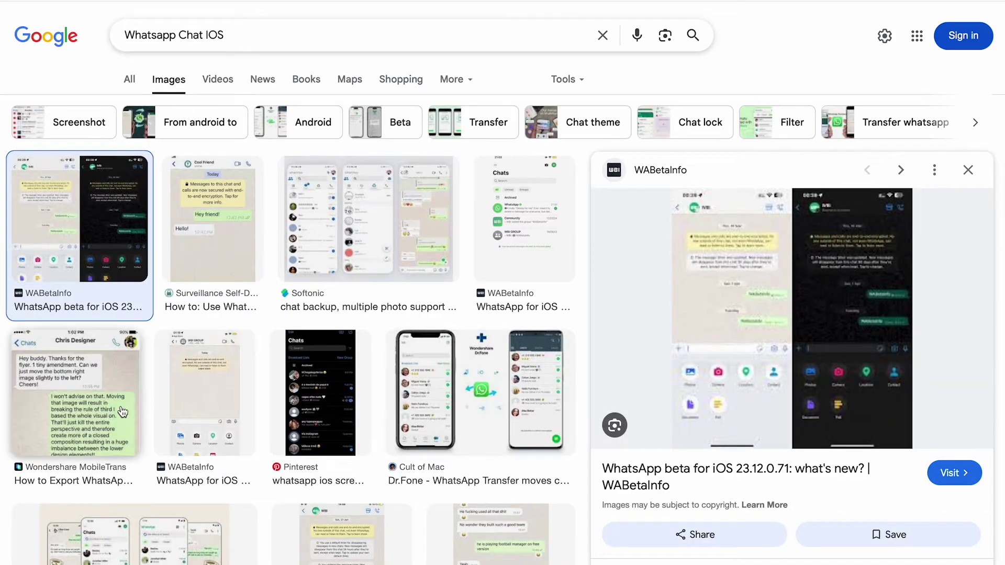
- Copy the Reddit WhatsApp chat screenshot from the image results as a reference for the message bubbles
scroll(481, 392, down, 4)
click(500, 366)
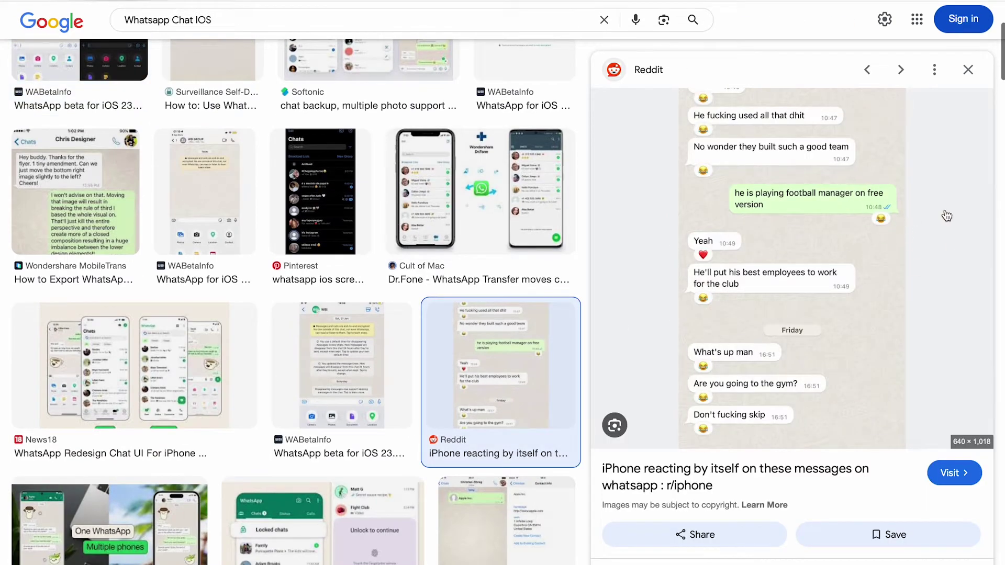
right_click(853, 277)
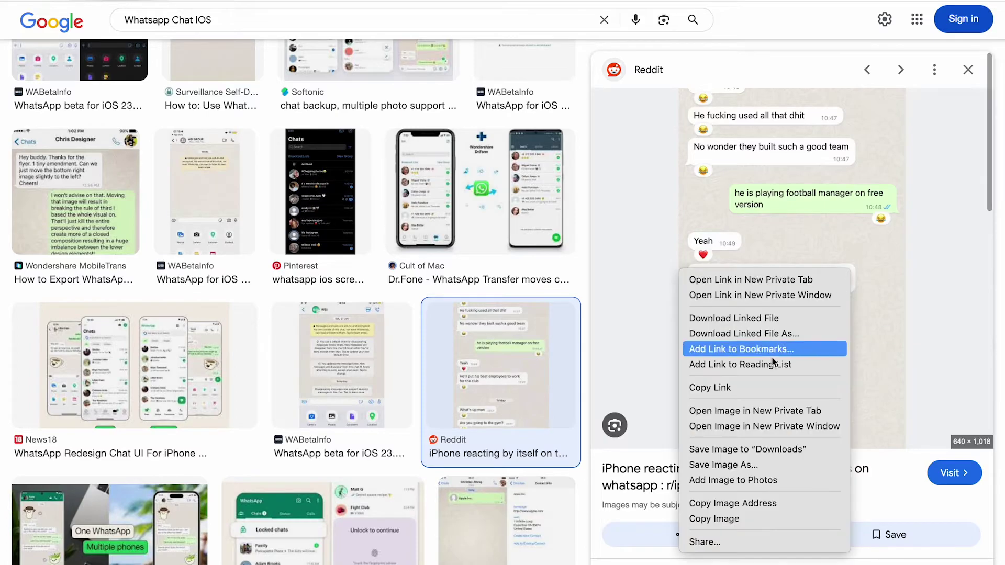
click(733, 518)
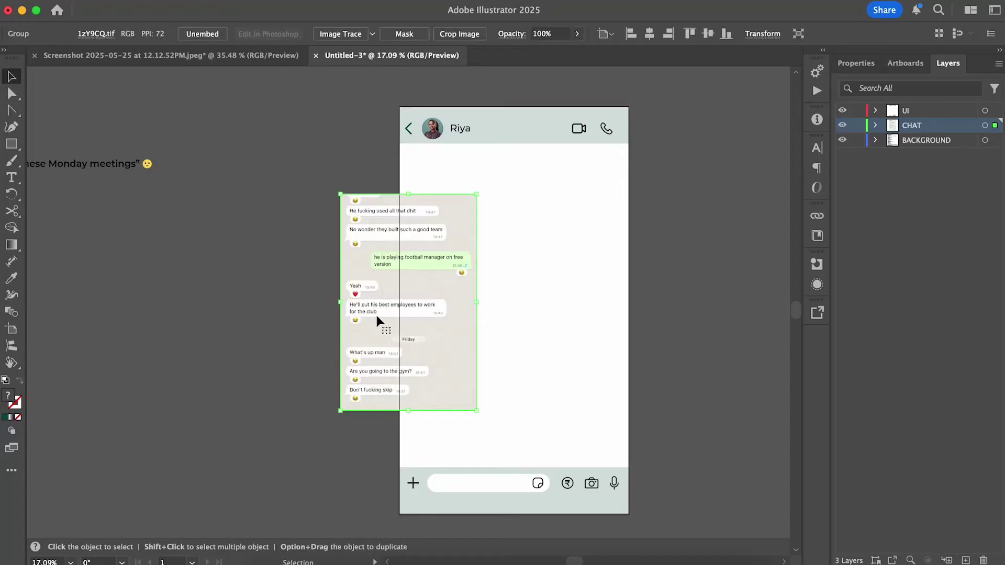
- Draw a rectangle over the reference's "He'll put his best employees to work" bubble, matching its width, and round its corners
scroll(376, 316, up, 5)
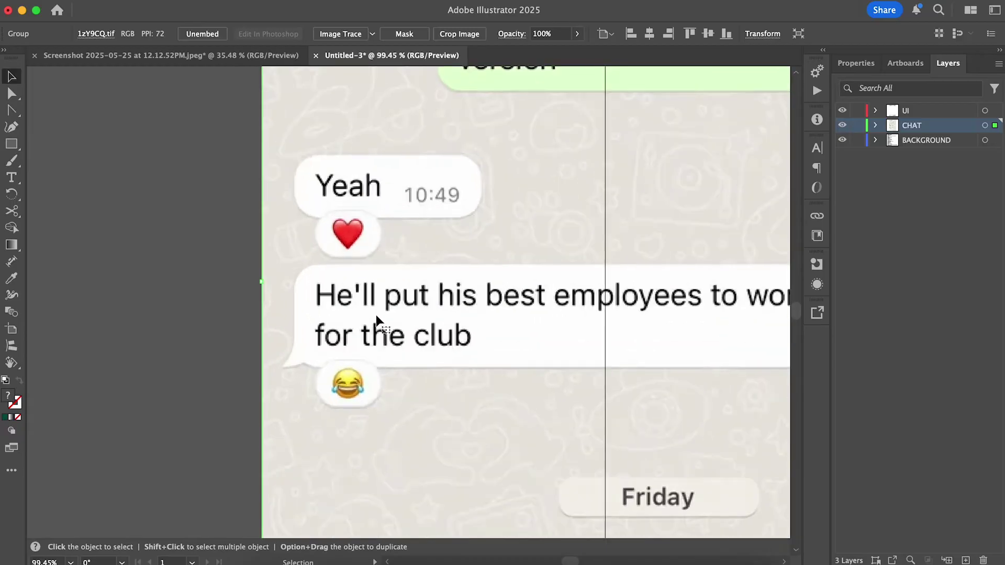
click(246, 340)
scroll(244, 340, up, 5)
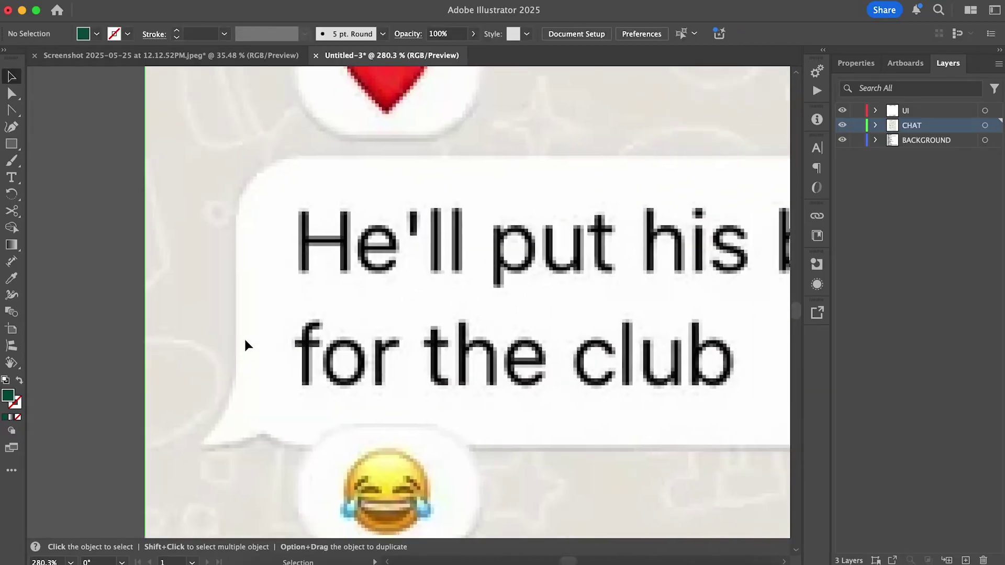
scroll(269, 473, down, 6)
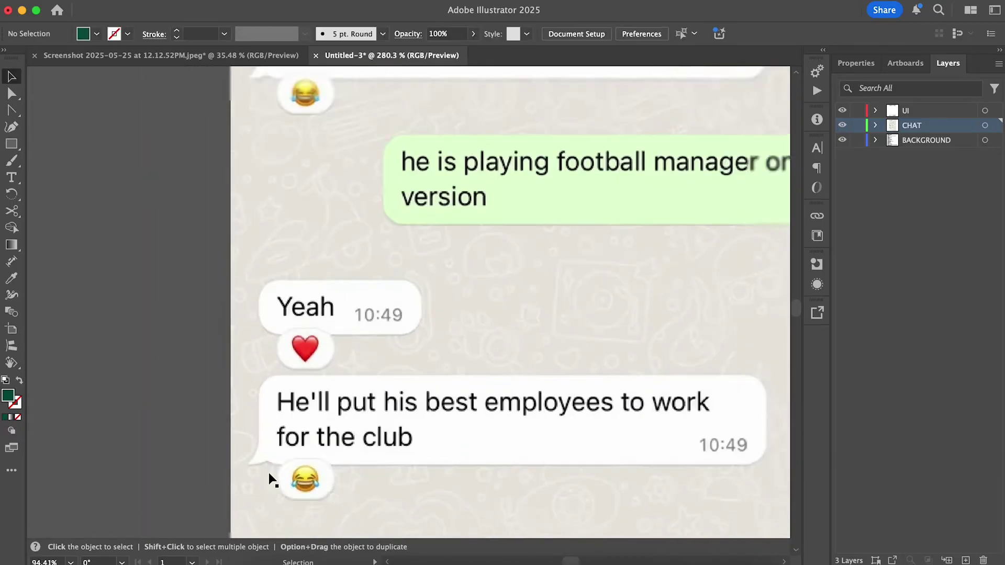
key(m)
drag(177, 346, 343, 435)
drag(343, 392, 684, 402)
scroll(73, 327, up, 6)
drag(423, 401, 478, 455)
key(v)
click(209, 427)
- Trace the curved tail at the bubble's lower-left corner as a closed shape with the Pen tool
scroll(209, 427, down, 7)
key(p)
scroll(413, 271, up, 5)
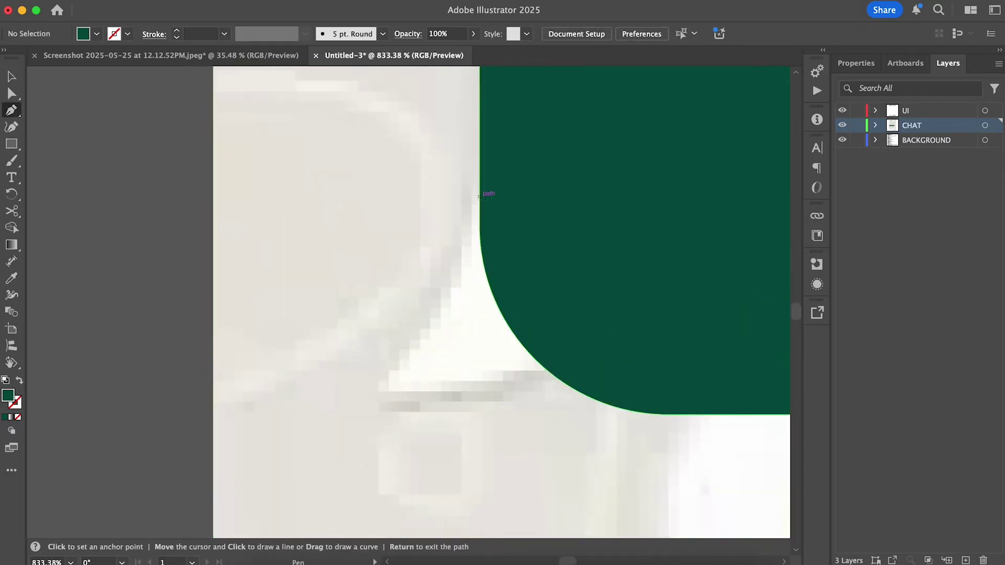
click(480, 197)
drag(281, 460, 474, 414)
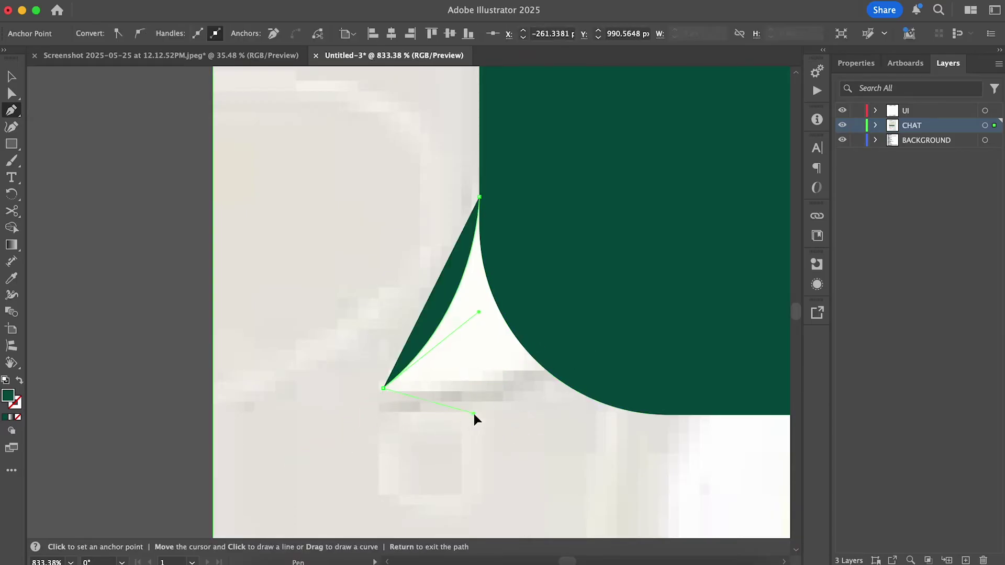
drag(473, 412, 492, 393)
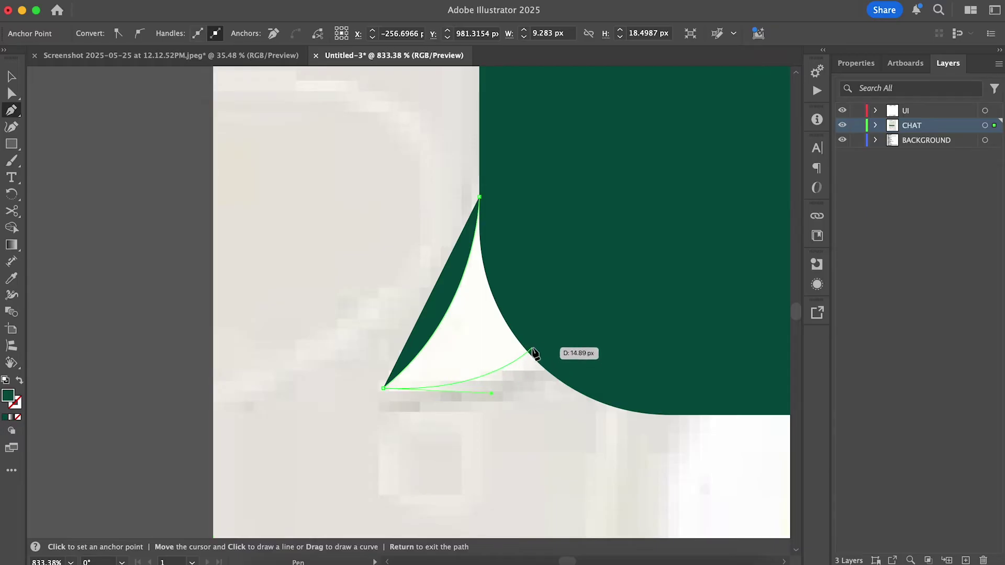
click(533, 349)
click(480, 197)
key(v)
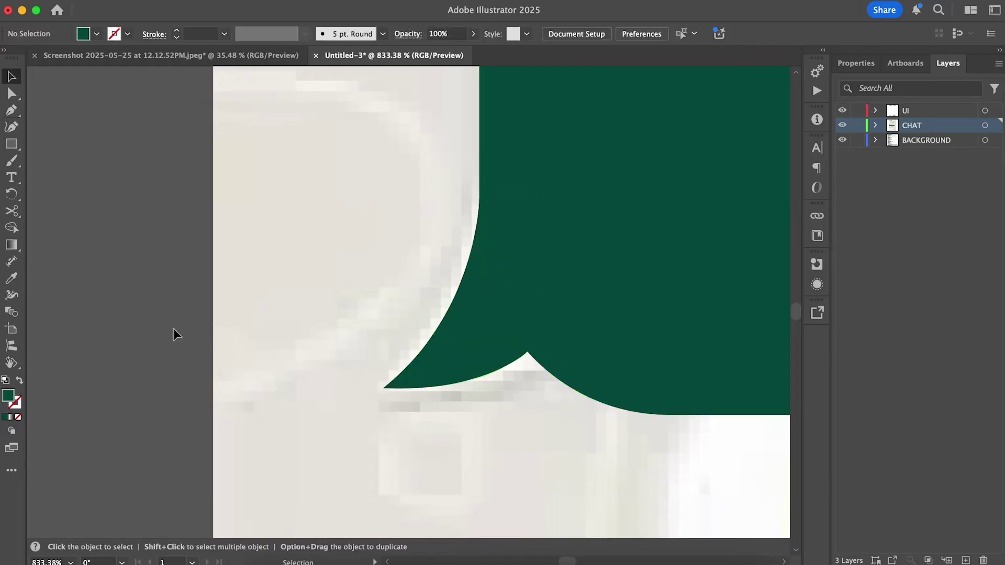
click(175, 328)
- Move the finished green bubble off its traced original and delete the reference chat image
scroll(175, 329, down, 5)
scroll(309, 447, down, 5)
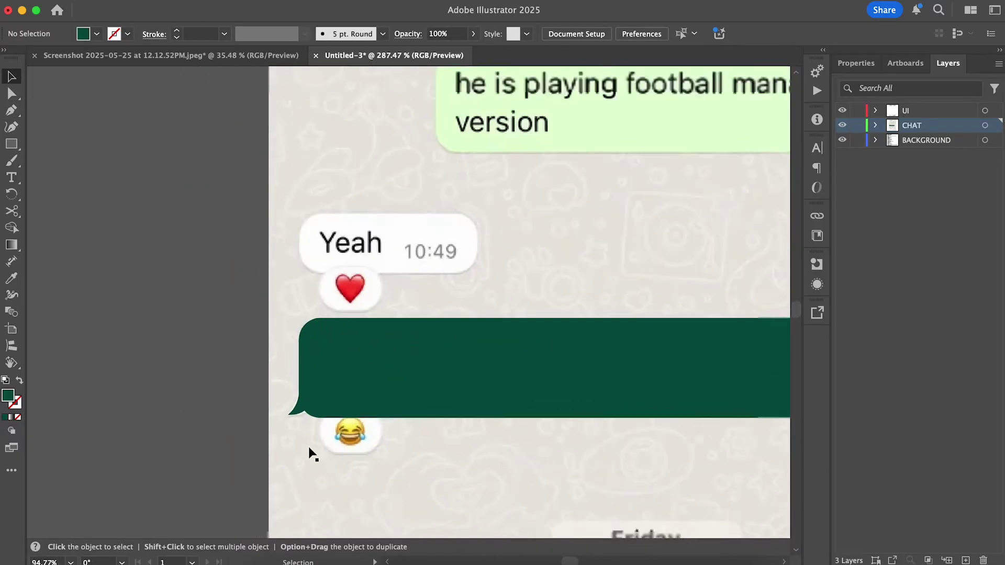
scroll(309, 447, down, 3)
drag(381, 477, 289, 473)
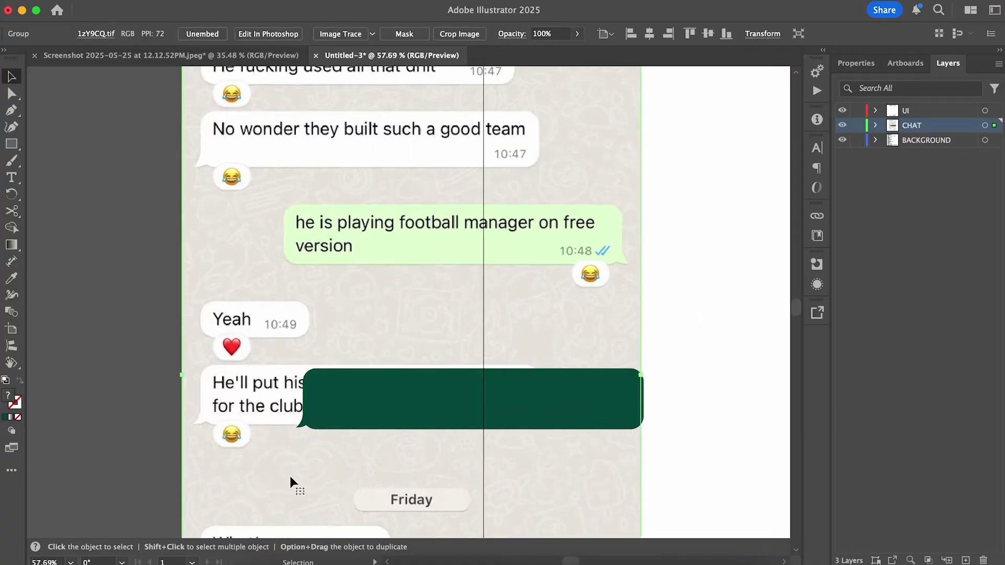
key(Delete)
scroll(290, 476, down, 2)
- Place the green bubble on the artboard below the chat header and scale it up proportionally
drag(263, 389, 401, 479)
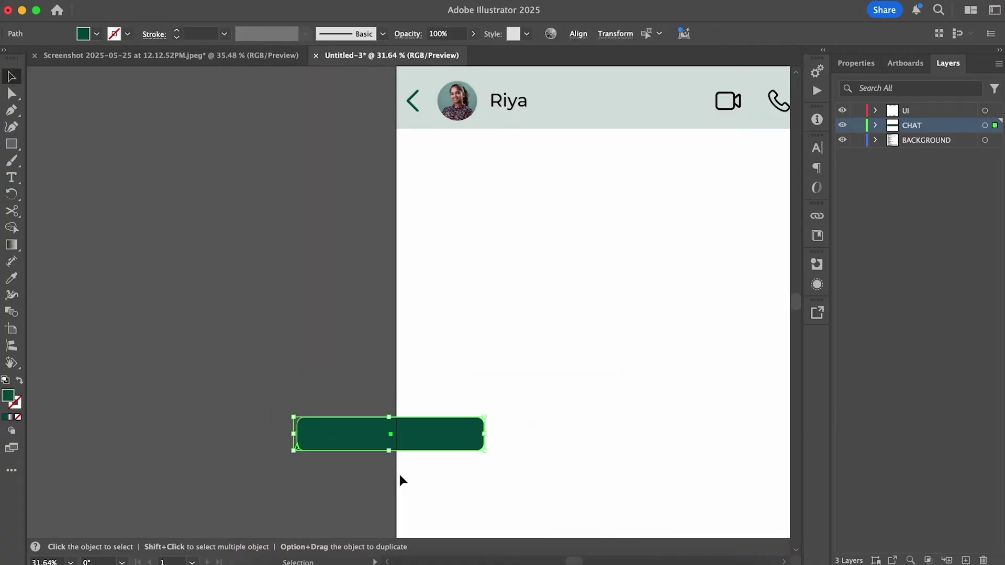
drag(407, 443, 545, 212)
click(336, 258)
scroll(336, 257, down, 2)
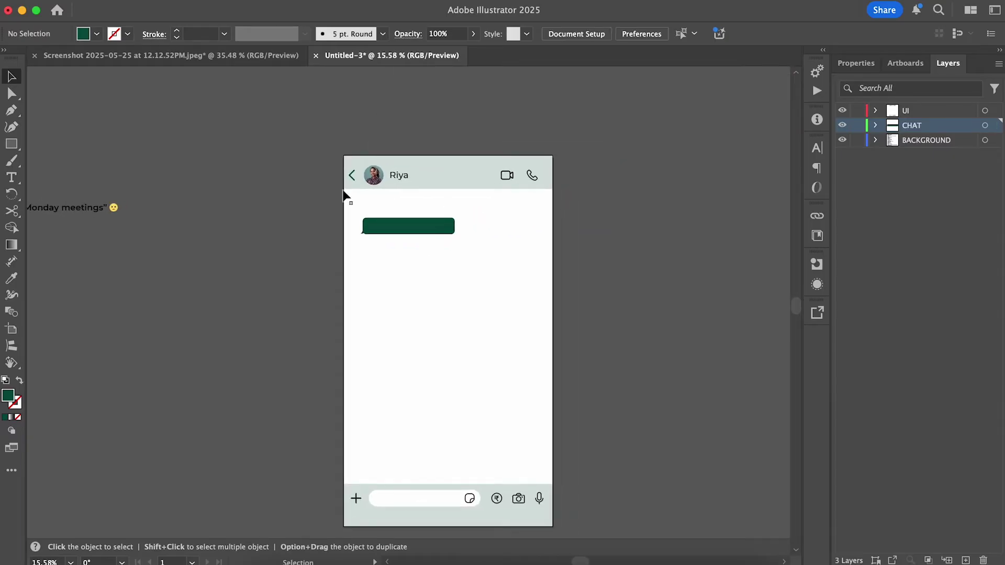
scroll(402, 188, up, 3)
drag(259, 272, 568, 366)
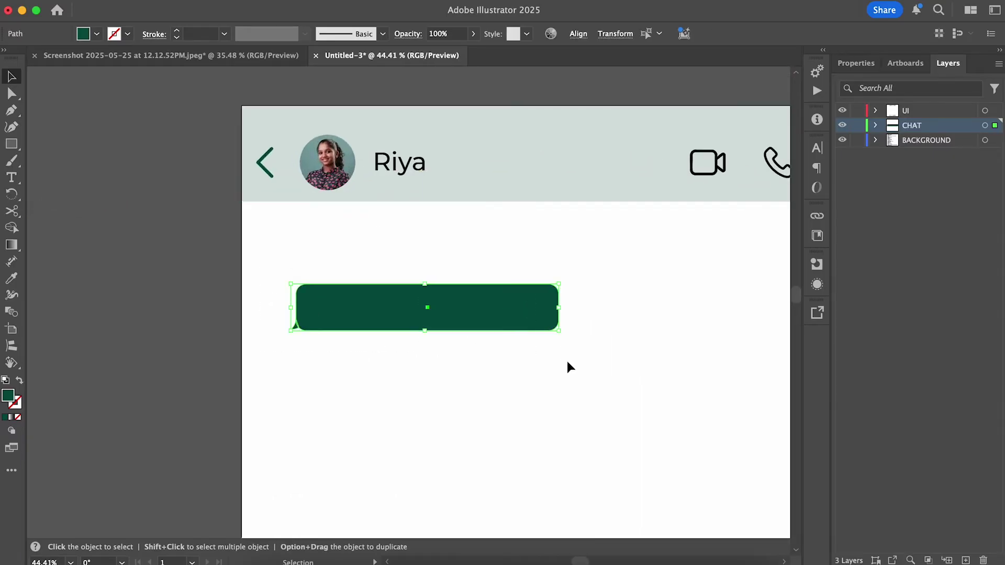
drag(559, 307, 616, 309)
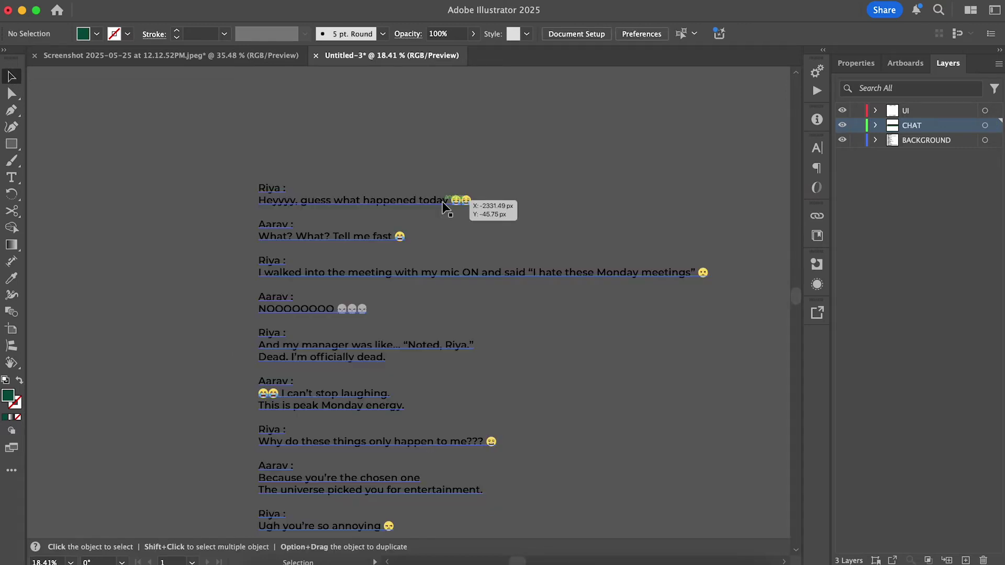
- Copy the line "Heyyyy, guess what happened today 😭😭" from the chat script and paste it as separate text beside the artboard
double_click(413, 204)
double_click(414, 203)
triple_click(414, 203)
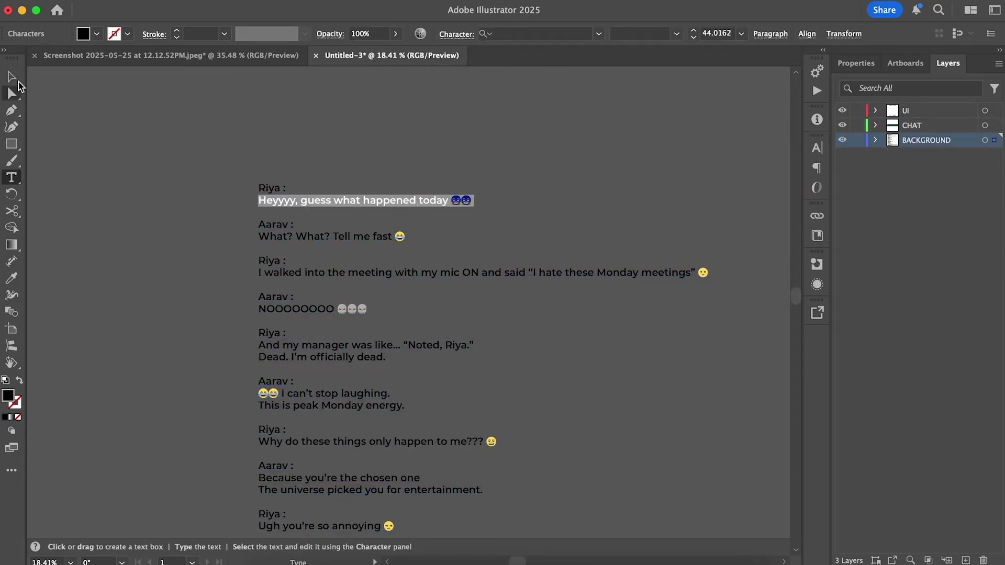
key(Escape)
scroll(583, 246, right, 10)
click(535, 234)
scroll(537, 237, right, 3)
key(super+v)
- Set the pasted message text's font to Montserrat Regular
scroll(473, 261, up, 5)
double_click(433, 324)
click(417, 335)
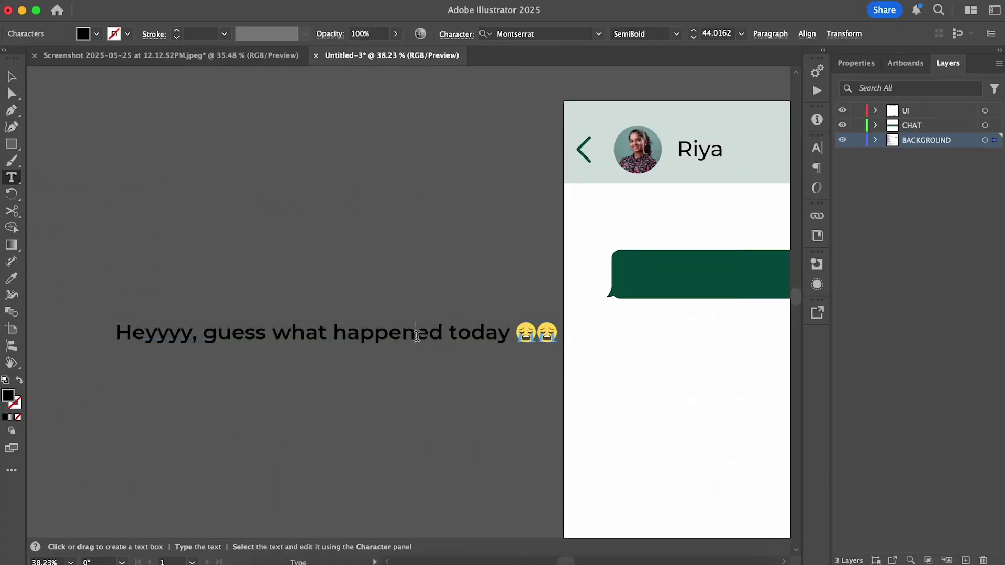
click(15, 74)
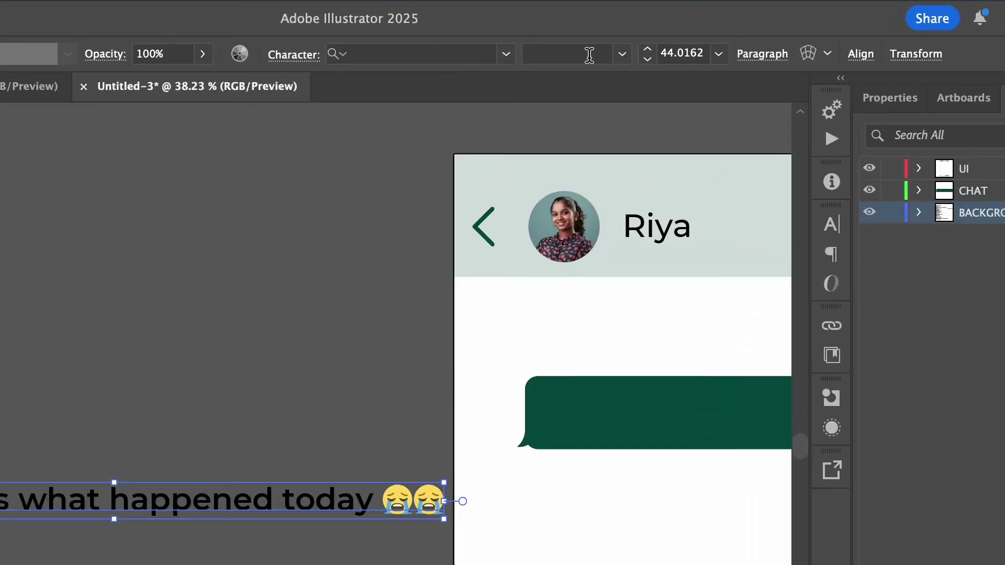
click(567, 34)
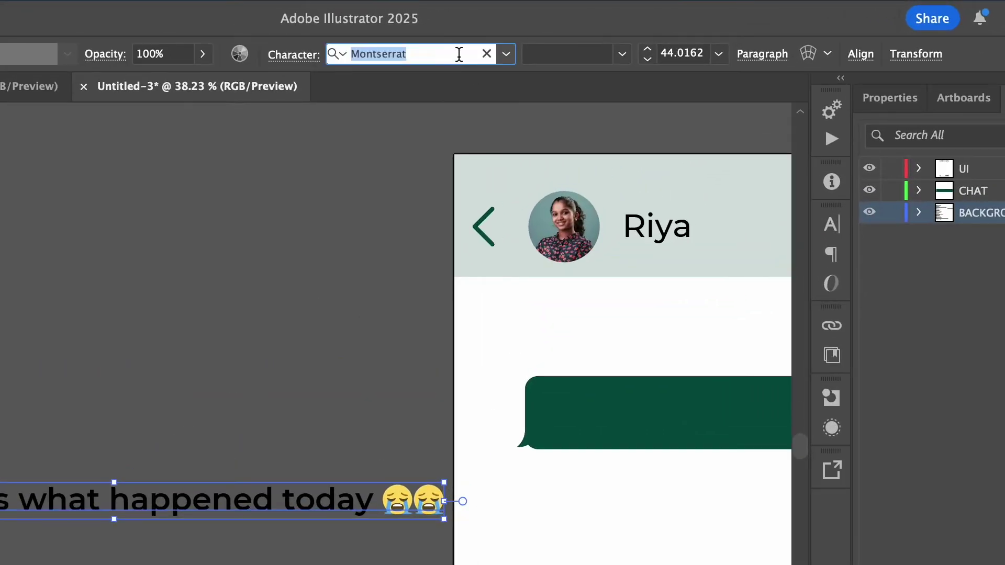
click(505, 54)
click(338, 157)
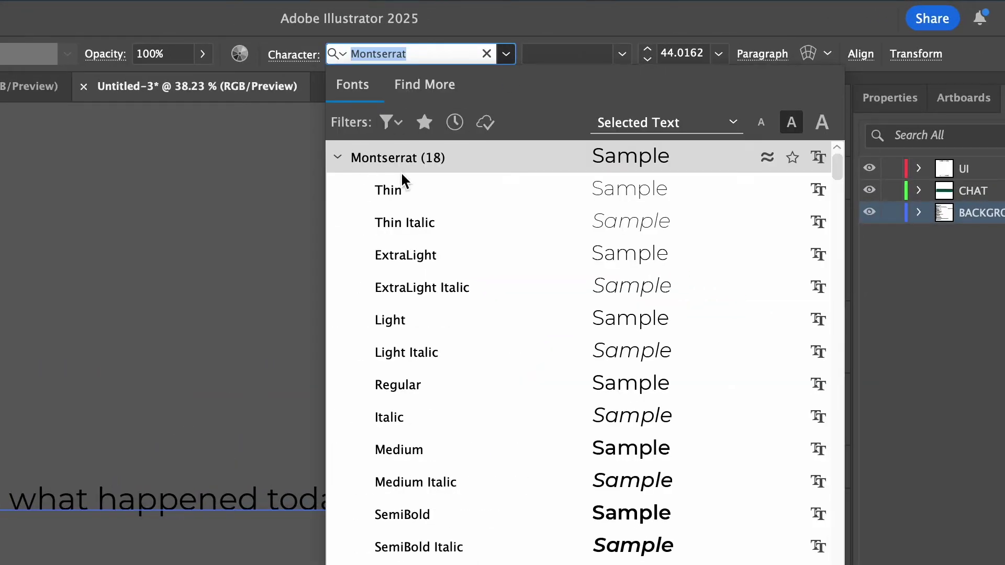
click(425, 382)
- Match the full chat script's text style to the pasted message with the Eyedropper
scroll(386, 286, down, 5)
click(386, 274)
key(i)
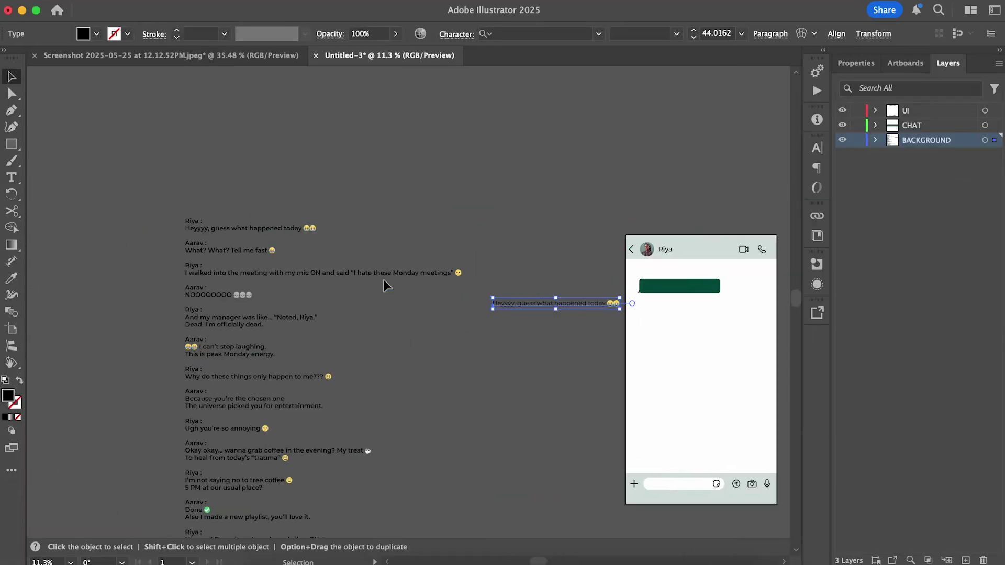
click(524, 311)
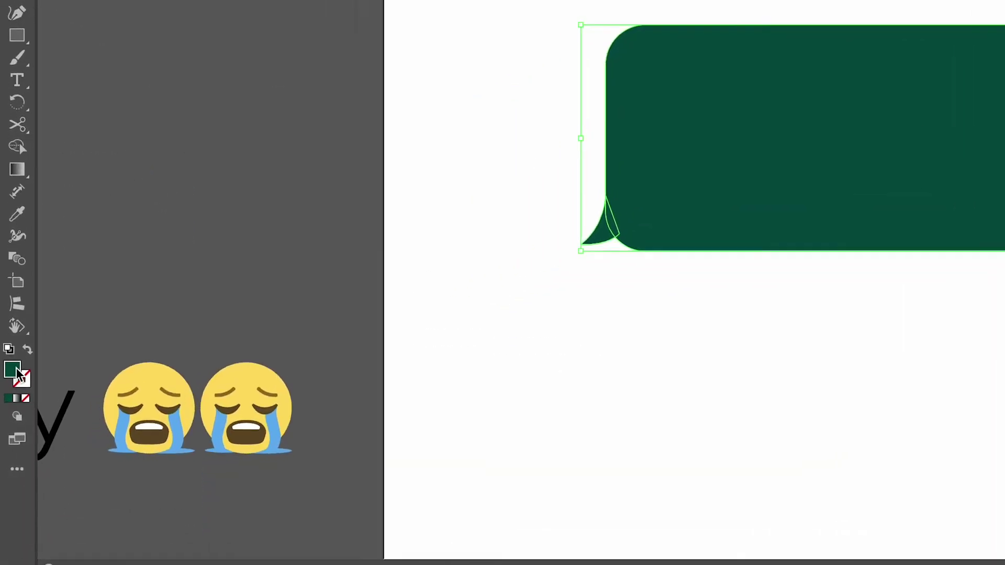
- Change the speech bubble's fill from green to a light grey with a hex colour value
double_click(17, 369)
mouse_move(501, 319)
mouse_down()
mouse_move(429, 118)
mouse_move(436, 123)
mouse_up()
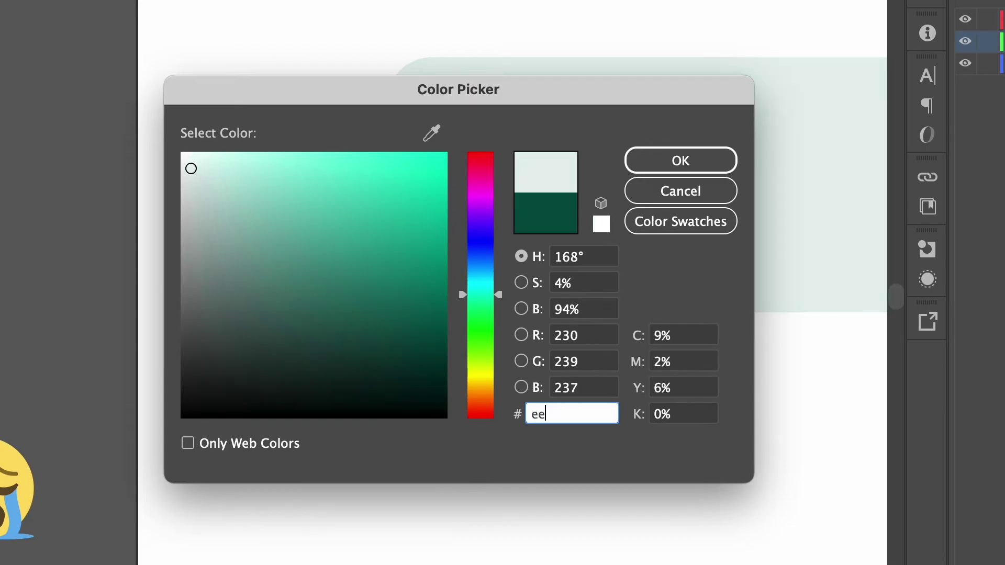
key(Return)
click(256, 223)
- Transfer the message text to the CHAT layer and position it inside the grey bubble, starting near its left end
scroll(184, 375, down, 5)
scroll(185, 376, left, 3)
drag(184, 351, 668, 285)
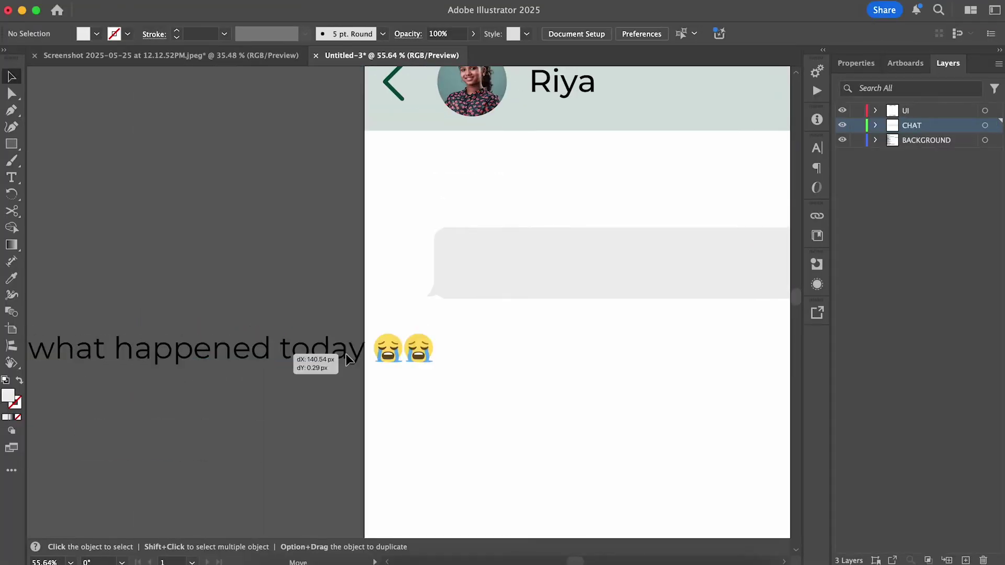
drag(357, 303, 411, 287)
scroll(410, 288, right, 5)
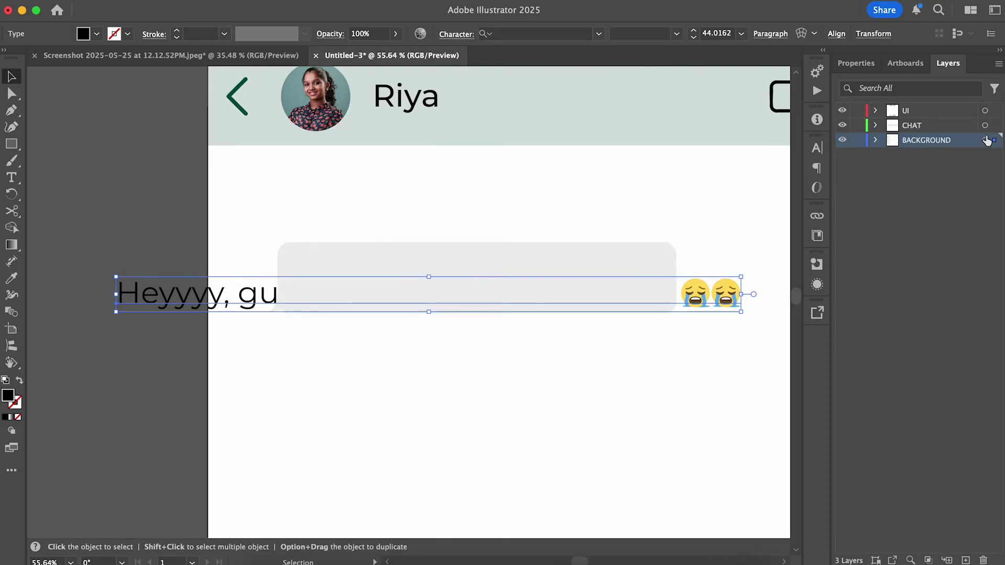
drag(994, 130, 994, 125)
drag(368, 301, 542, 283)
- Set the message text's font size to 30 pt
click(715, 33)
key(shift+Down)
text(30)
key(Return)
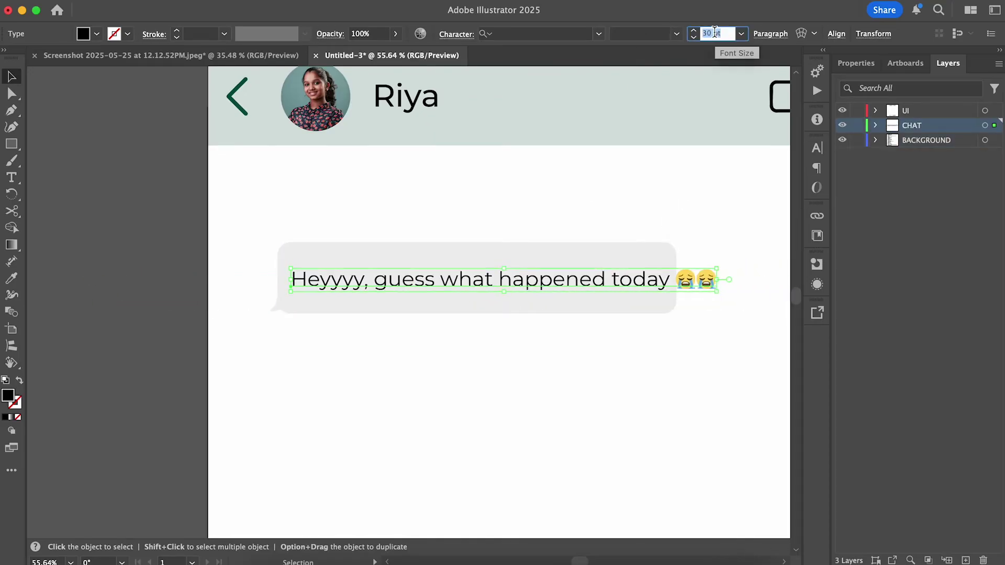
- Try the message text at 27 pt, then bring its font size back up to 30 pt
text(27)
key(Return)
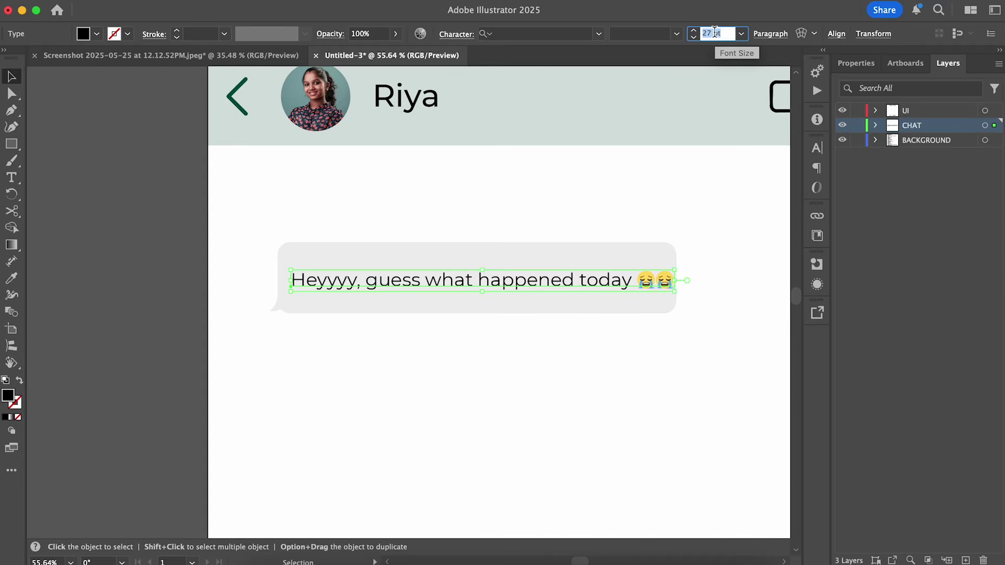
key(Up)
key(Up)
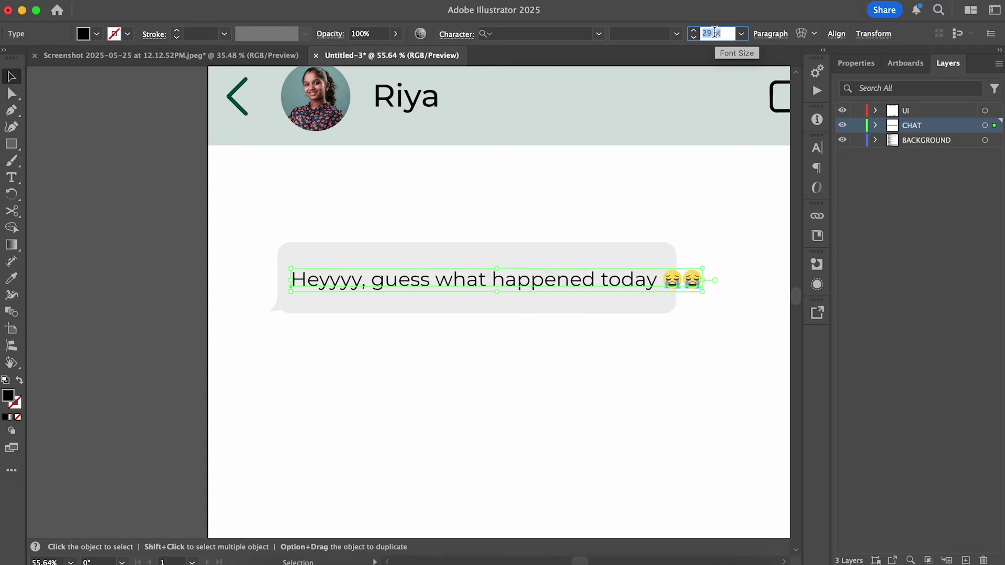
key(Up)
click(625, 376)
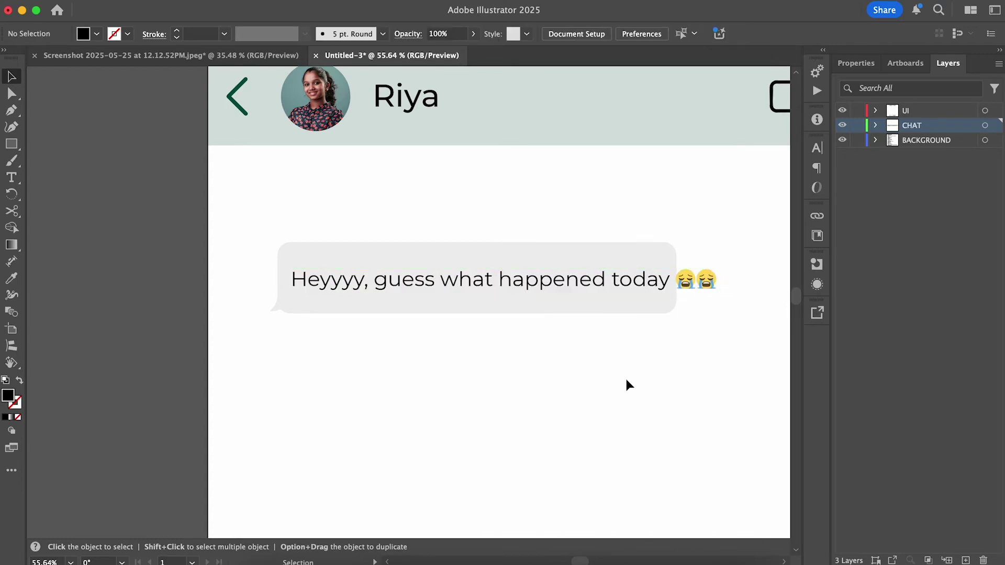
- Move the message text below the bubble and extend the bubble's right end to suit the text's width
scroll(624, 376, right, 2)
drag(611, 279, 611, 381)
key(a)
drag(644, 212, 572, 365)
drag(619, 313, 671, 315)
- Lower the bubble's top edge by its anchor points so that its height suits a single line of text
drag(694, 227, 281, 267)
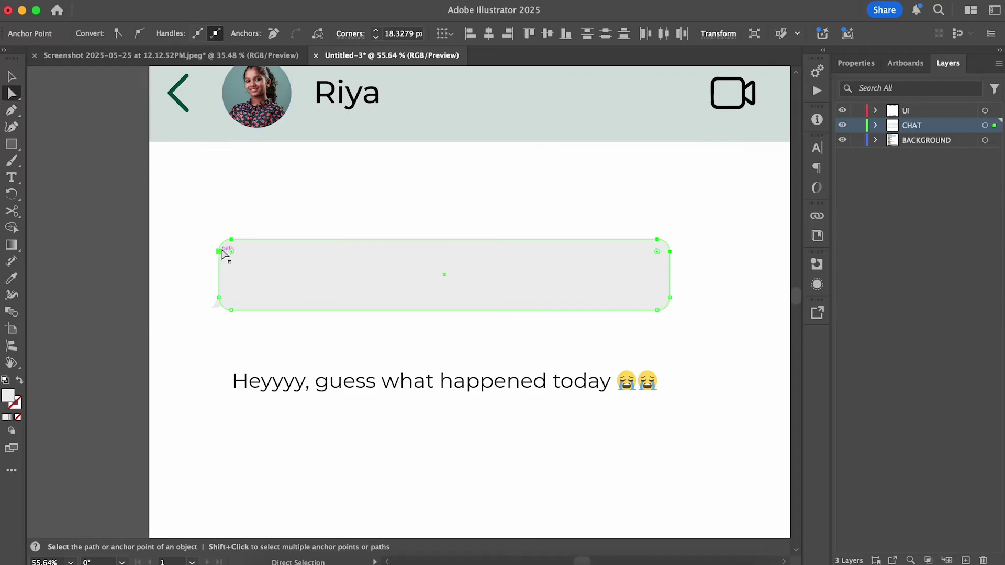
drag(220, 253, 217, 271)
key(v)
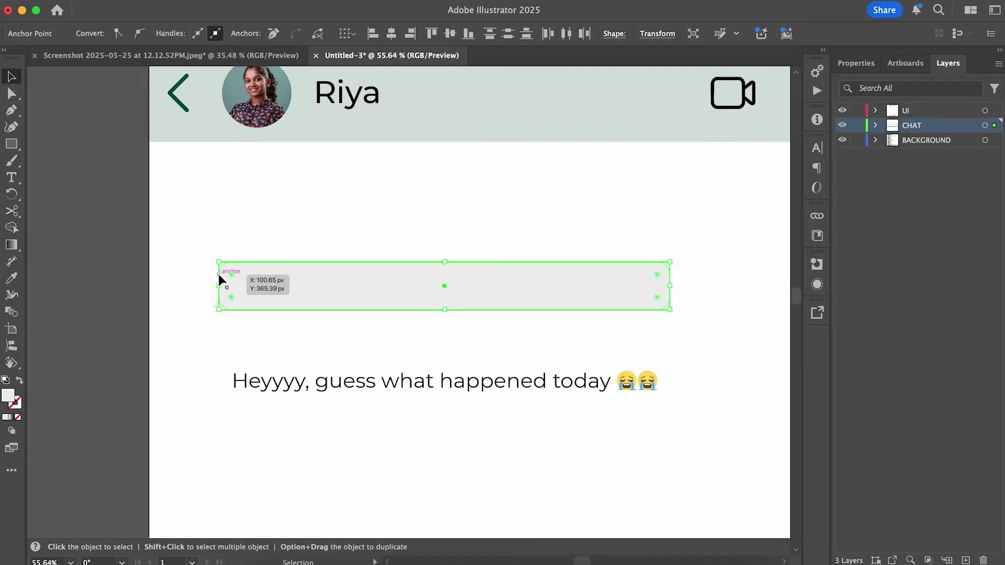
click(214, 373)
- Move the message text back into the bubble and fine-tune its position so that it sits centred
drag(283, 381, 287, 293)
click(254, 353)
scroll(219, 311, up, 5)
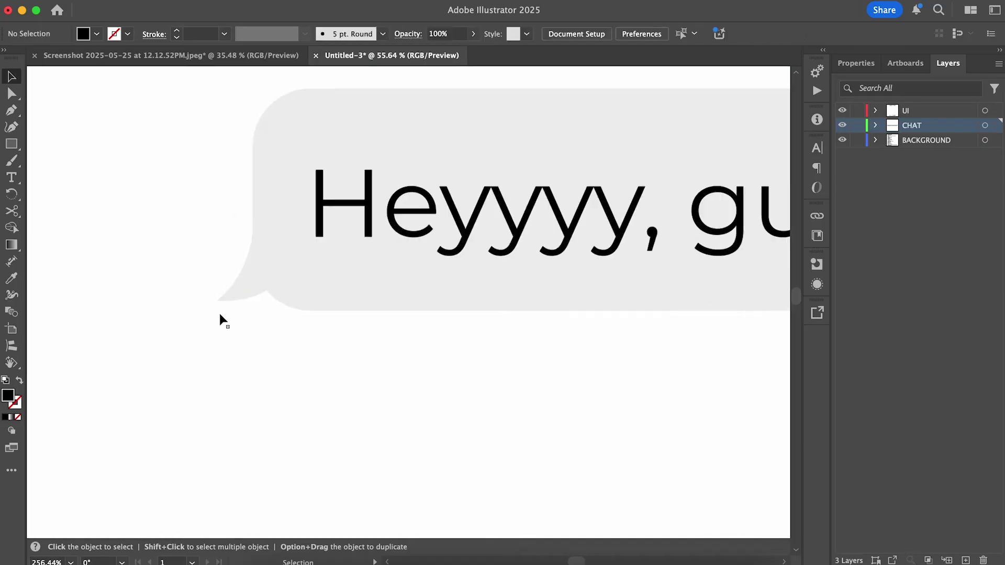
scroll(220, 315, down, 6)
scroll(478, 377, up, 3)
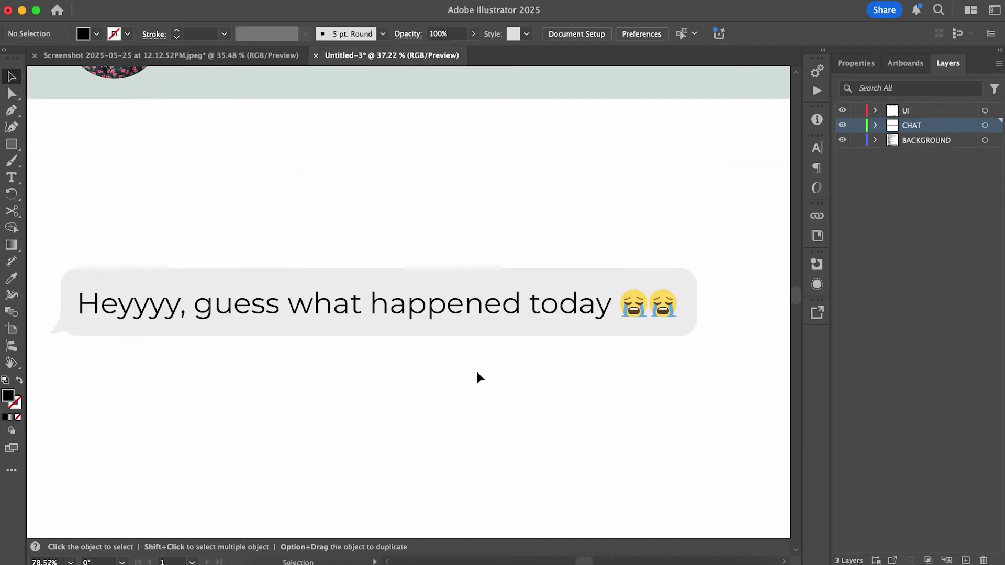
drag(532, 311, 537, 308)
click(489, 382)
scroll(495, 357, down, 3)
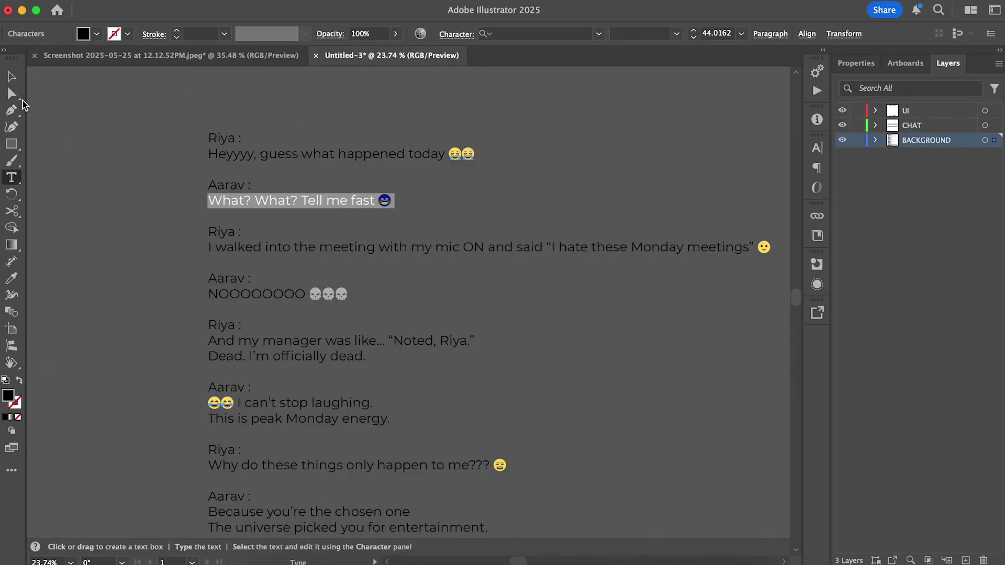
- Paste the script line "What? What? Tell me fast 😂" onto the chat artboard and place it below the second bubble
click(11, 77)
scroll(508, 316, right, 10)
click(477, 343)
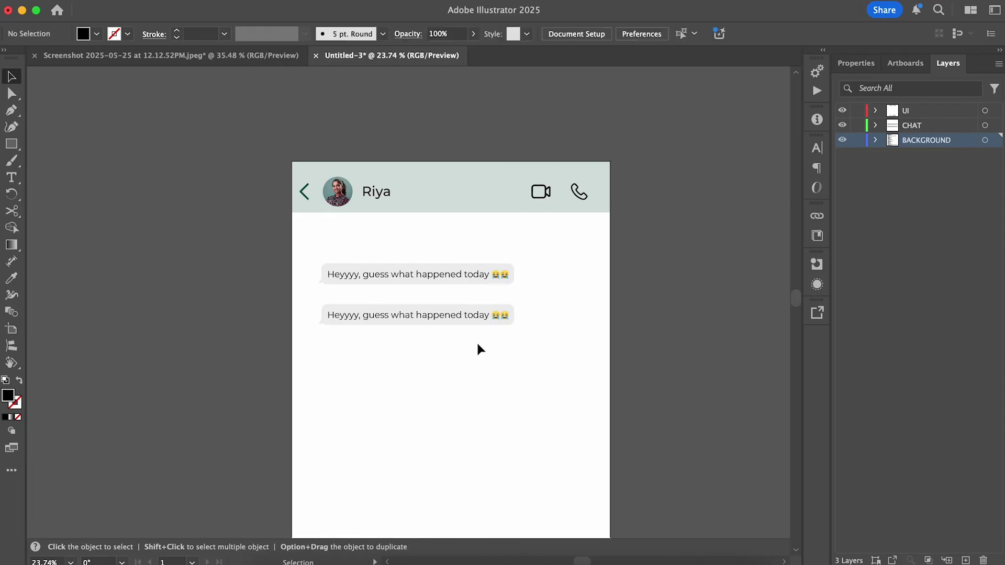
scroll(477, 343, up, 5)
key(super+v)
drag(559, 287, 558, 389)
- Match the pasted line's text style to the 30 pt message text with the Eyedropper
key(i)
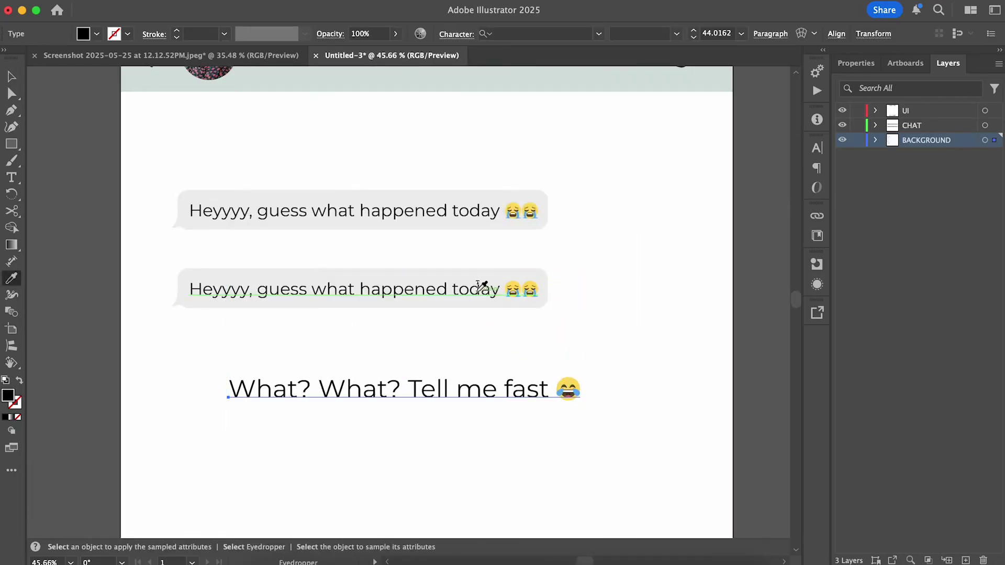
click(479, 289)
key(v)
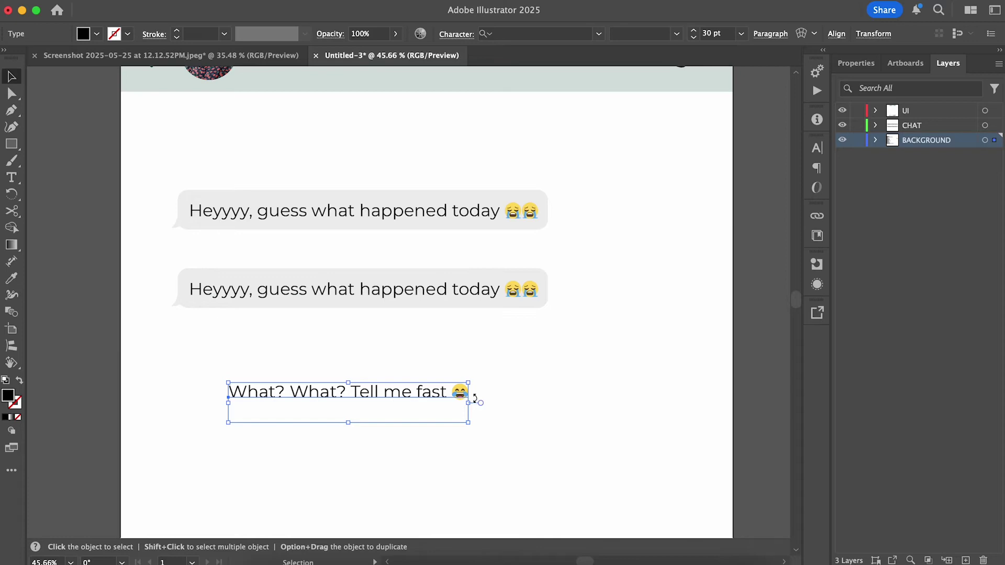
- Delete the duplicated message text from the second bubble and group the empty bubble's parts
click(288, 320)
drag(308, 297, 317, 325)
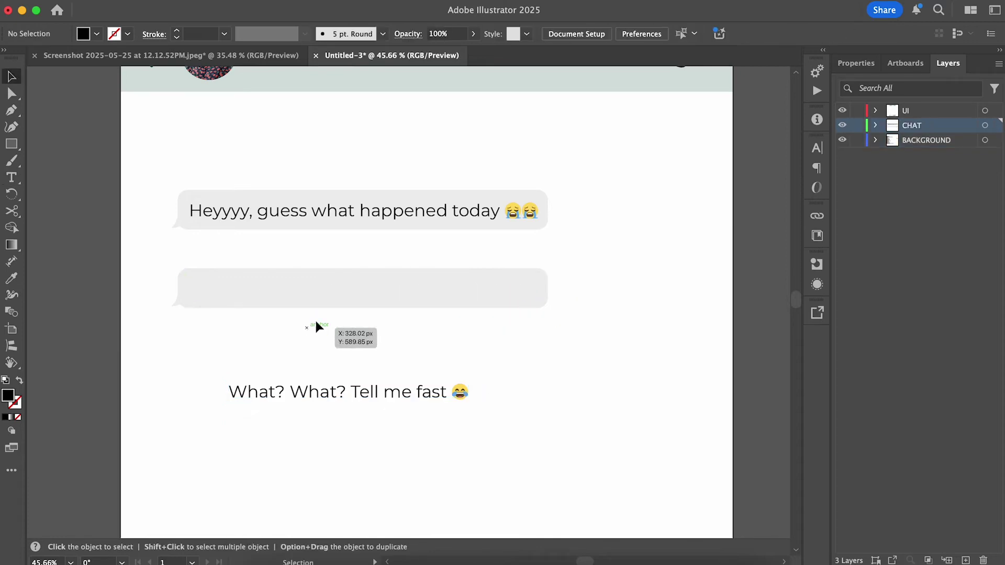
click(240, 291)
key(super+g)
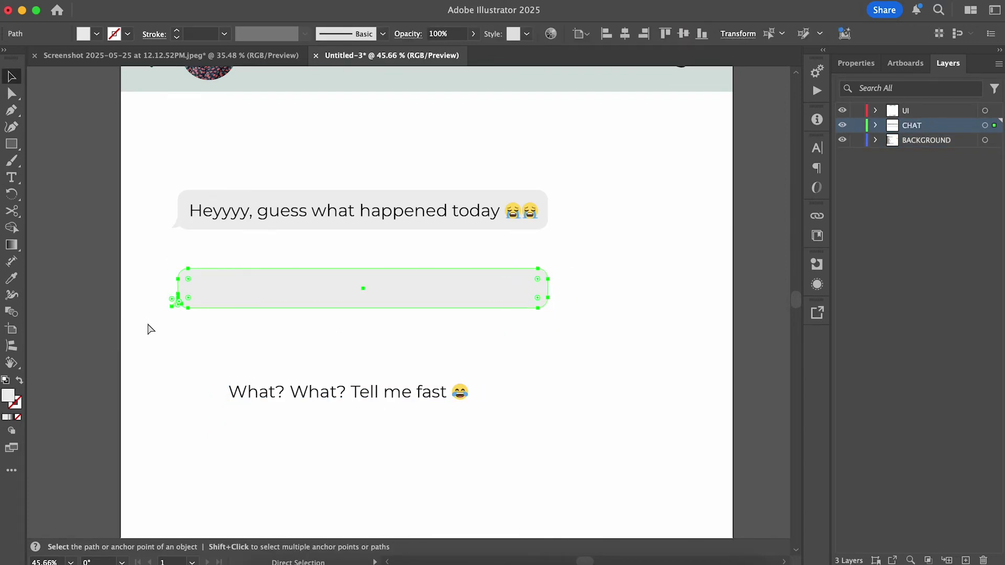
- Reflect the empty bubble about the vertical axis and move it to the right side of the chat
right_click(302, 284)
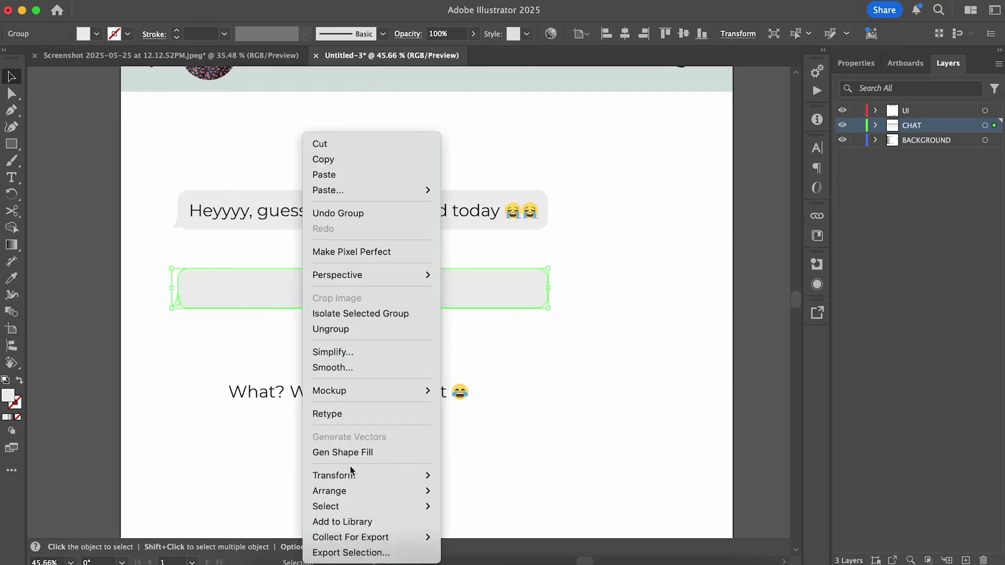
mouse_move(353, 473)
click(465, 476)
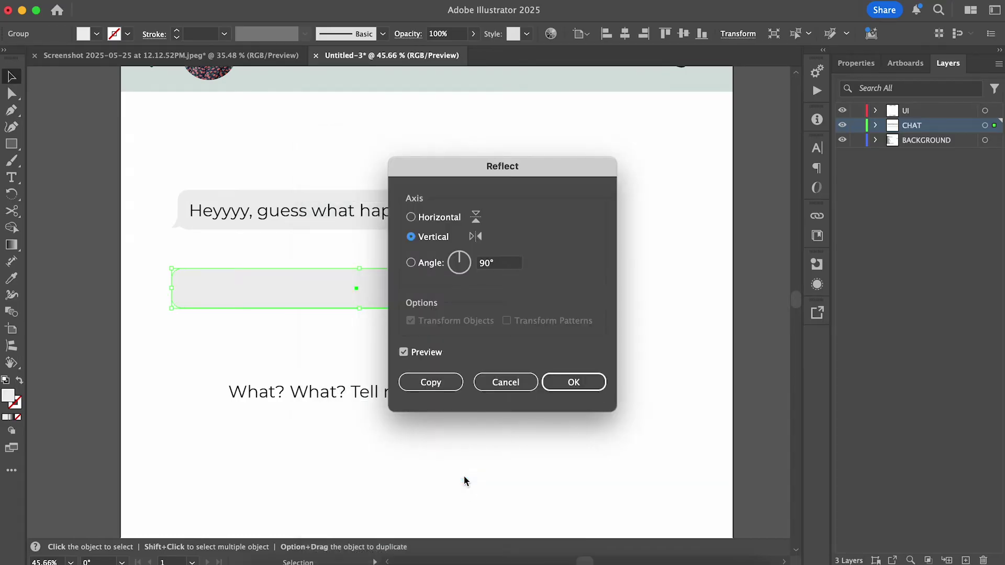
click(573, 385)
click(591, 361)
drag(495, 285, 632, 313)
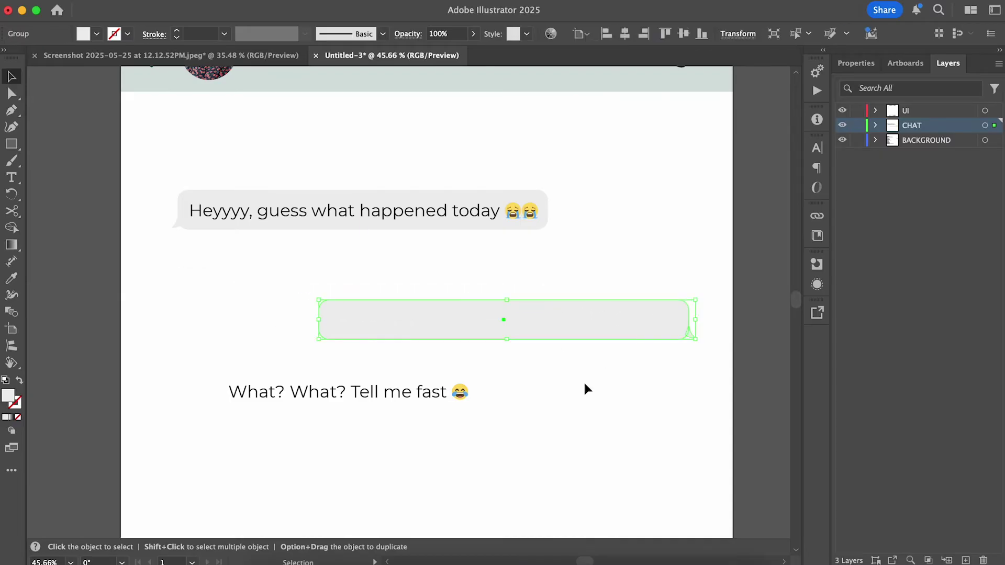
- Change the reply bubble's fill to a light blue
double_click(9, 399)
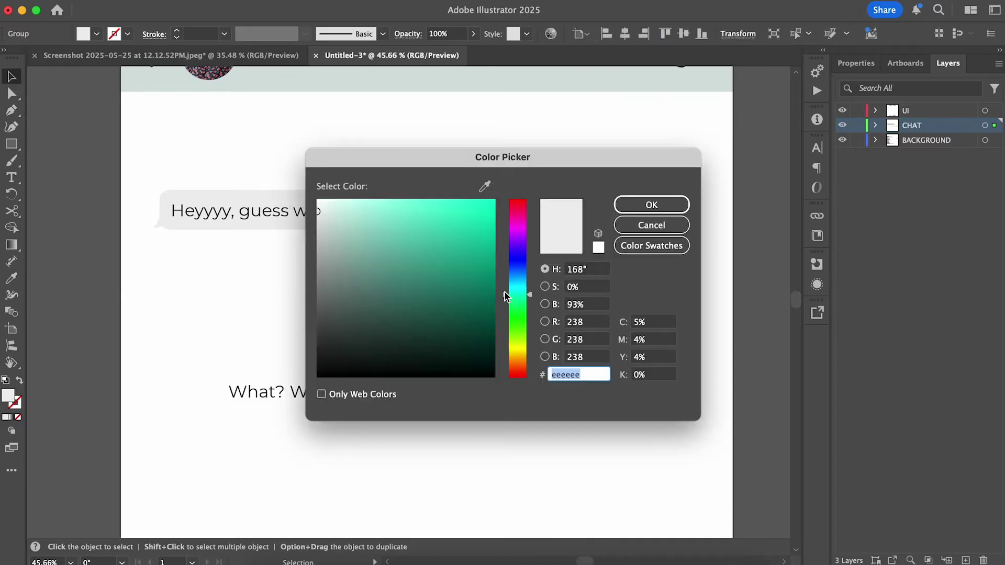
drag(505, 297, 506, 275)
click(339, 207)
click(640, 210)
- Place the "What? What? Tell me fast" text on the blue bubble and put it on the CHAT layer
drag(425, 397, 559, 341)
drag(994, 131, 995, 126)
click(592, 422)
drag(570, 340, 631, 326)
- Shorten the blue bubble from its left end by its anchor points and adjust the reply text's position inside it
key(a)
drag(343, 361, 341, 361)
drag(331, 339, 416, 343)
key(v)
click(433, 385)
click(601, 321)
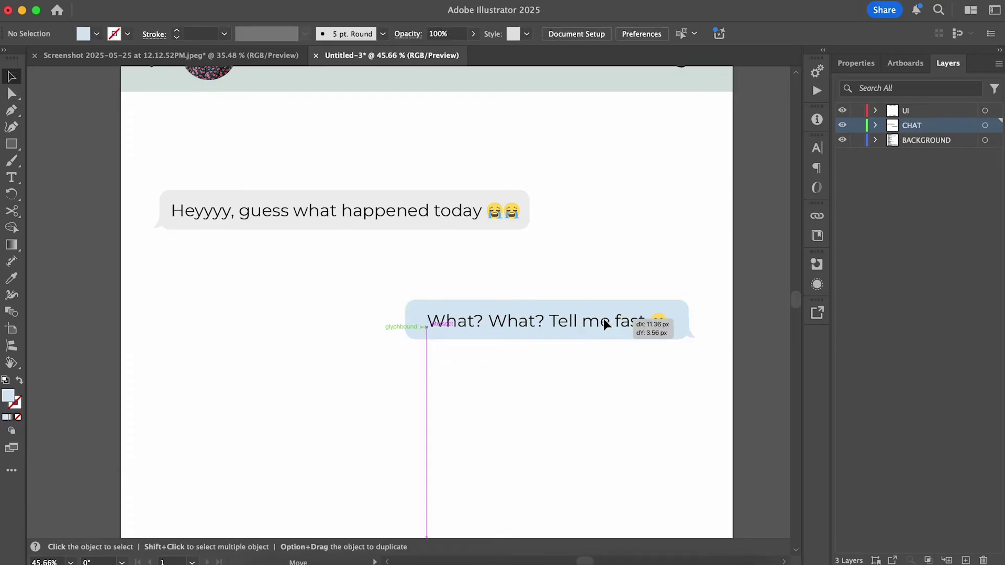
scroll(599, 424, up, 3)
click(521, 314)
- Copy the script line about walking into the meeting with the mic ON
scroll(518, 314, down, 5)
scroll(238, 341, left, 5)
double_click(284, 225)
key(super+a)
key(Escape)
- Duplicate the first grey bubble with its text straight down, below the blue reply
scroll(453, 224, right, 6)
scroll(453, 229, up, 3)
click(630, 202)
alt+drag(631, 202, 631, 382)
- Replace the duplicated message with the copied meeting line and match its style to the first message with the Eyedropper
double_click(631, 369)
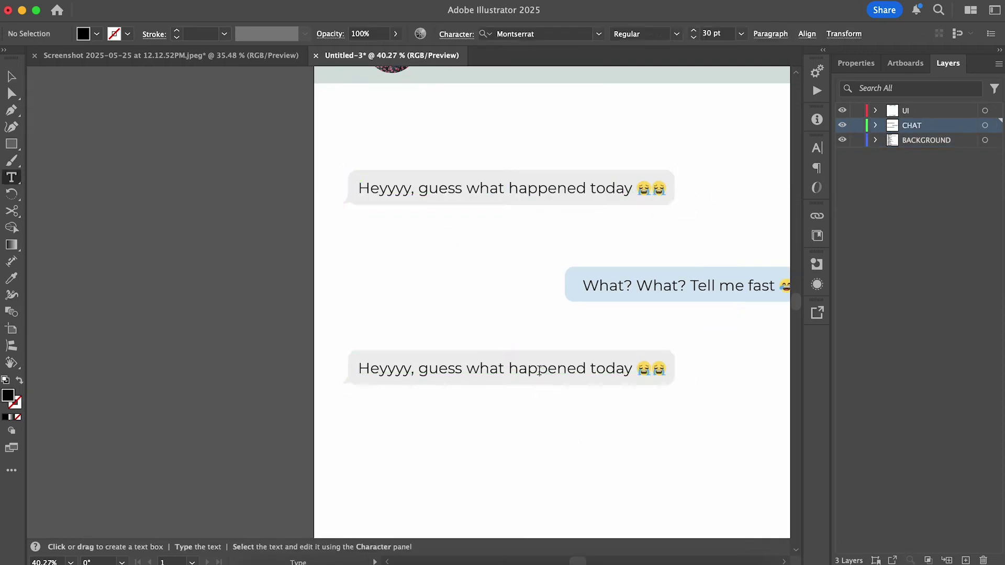
key(super+a)
key(super+v)
key(Escape)
key(i)
click(424, 184)
- Break the long meeting message with a line break and move the text below its bubble
scroll(423, 220, up, 2)
key(t)
click(467, 352)
key(Return)
key(Escape)
drag(462, 379, 462, 431)
- Raise the grey bubble's top edge by its anchor points for several lines of text and move the message back inside
key(a)
drag(488, 372, 509, 374)
key(super+z)
drag(516, 305, 68, 289)
key(v)
drag(200, 428, 201, 332)
- Break the meeting message into three lines, after "with" and after "these"
double_click(389, 309)
key(Return)
click(415, 332)
key(Return)
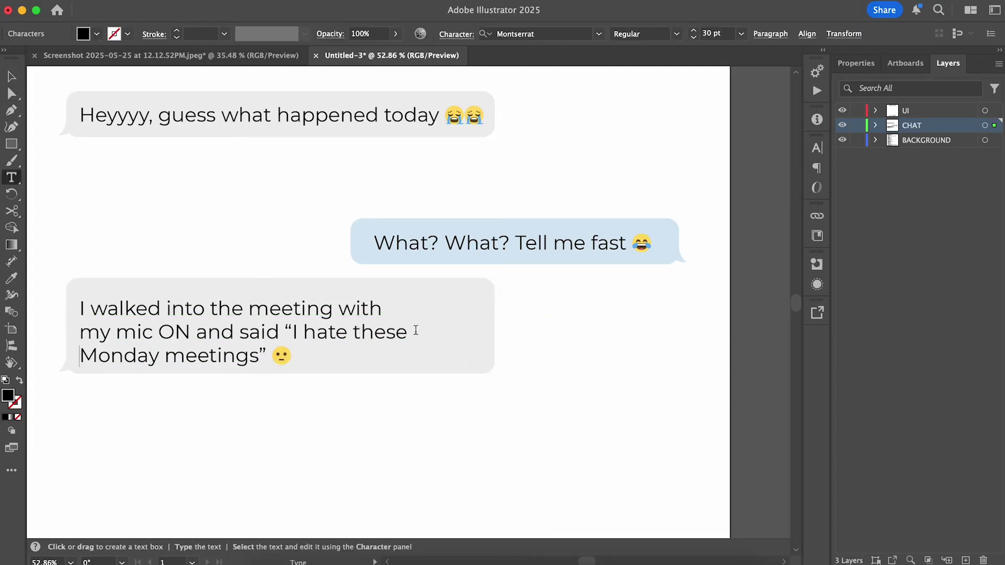
key(Escape)
- Pull the grey bubble's right end inward by its anchor points to suit the width of the three-line message
scroll(226, 206, up, 3)
scroll(226, 207, left, 4)
key(a)
scroll(472, 283, down, 2)
drag(608, 239, 547, 367)
drag(561, 348, 500, 347)
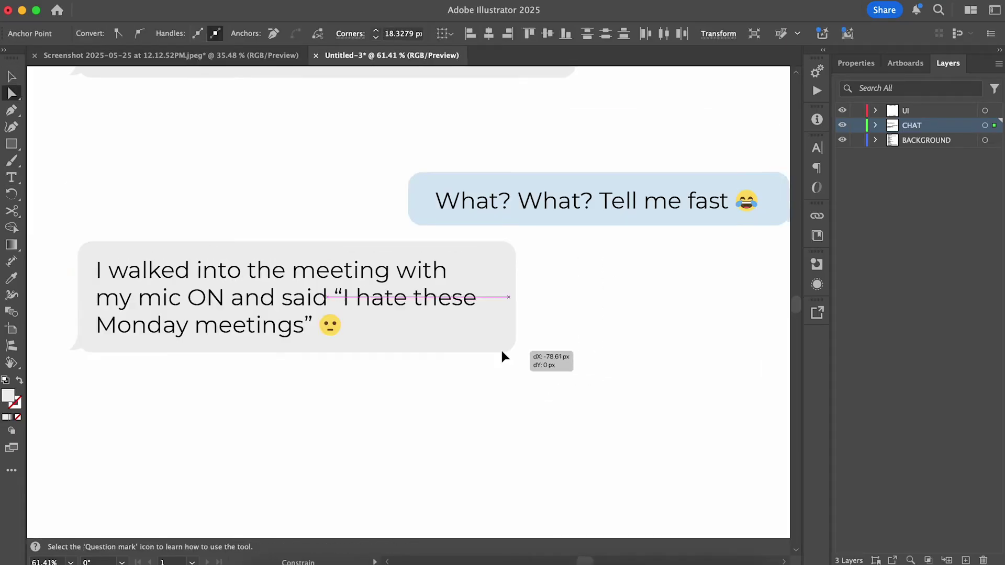
- Adjust the vertical spacing between the three message bubbles so they are evenly spread
key(v)
scroll(531, 433, down, 5)
scroll(595, 360, up, 4)
click(644, 320)
click(696, 287)
scroll(620, 353, down, 3)
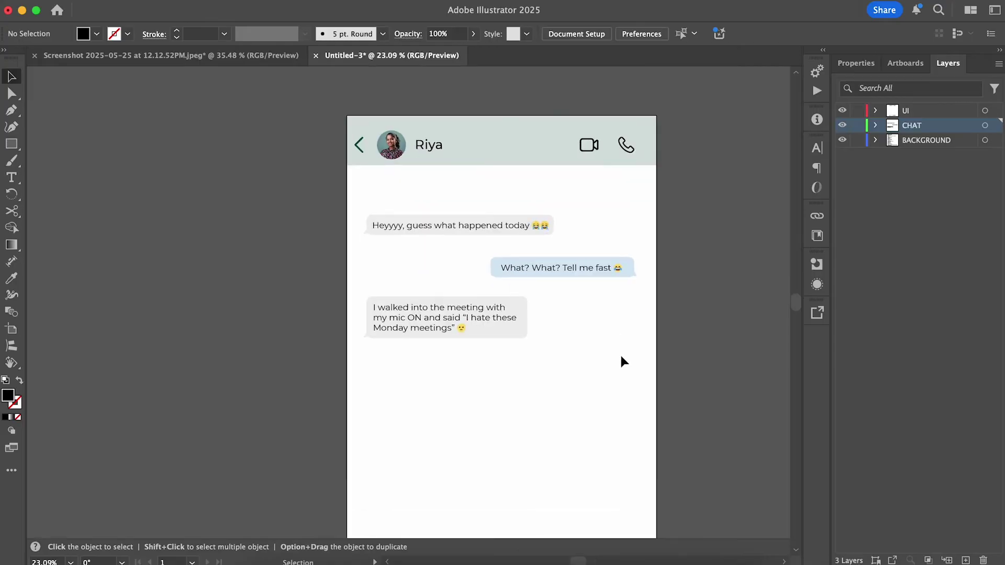
scroll(626, 350, down, 2)
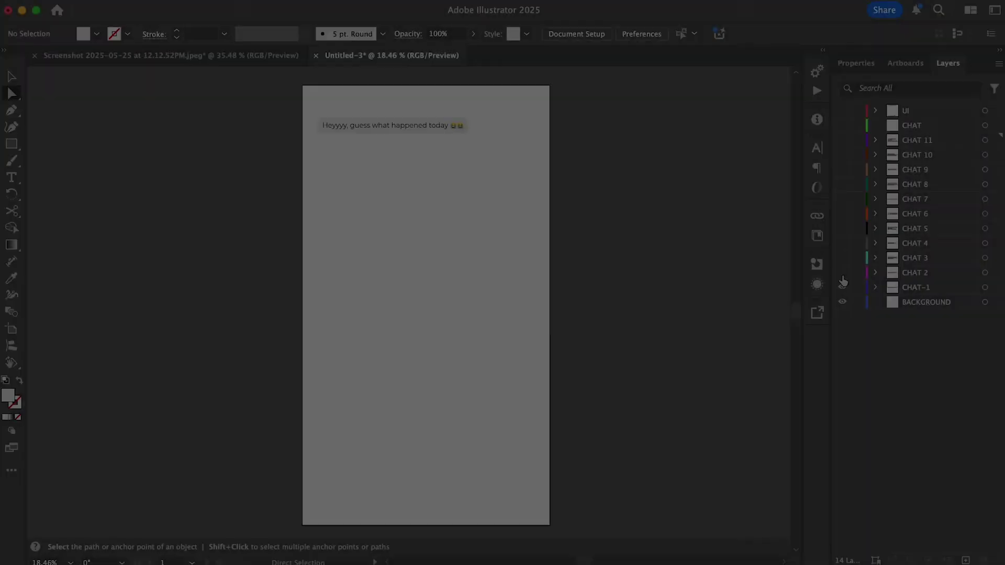
- Switch on the visibility of all the message layers, and hide the CHAT and UI layers
drag(843, 286, 842, 111)
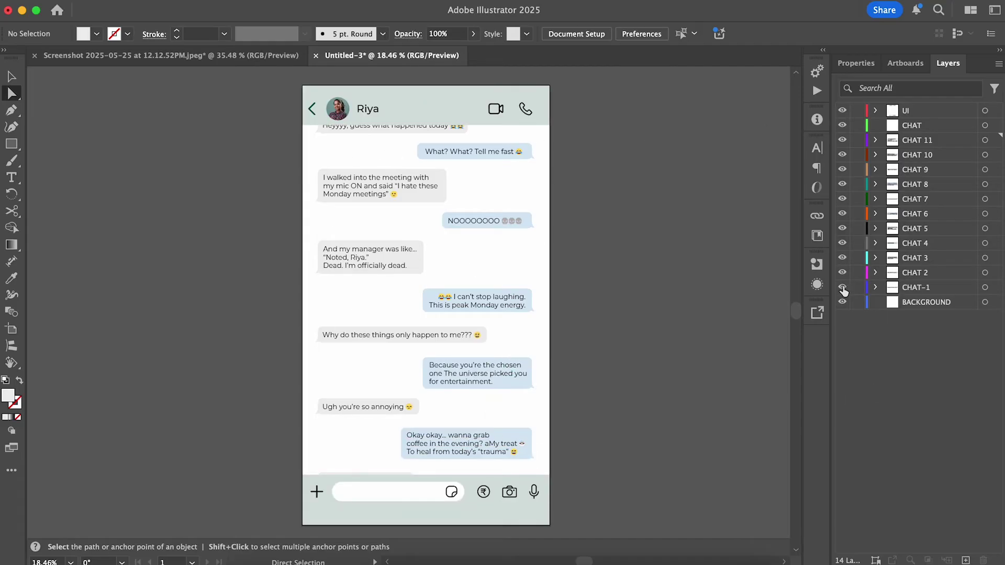
click(841, 125)
click(843, 111)
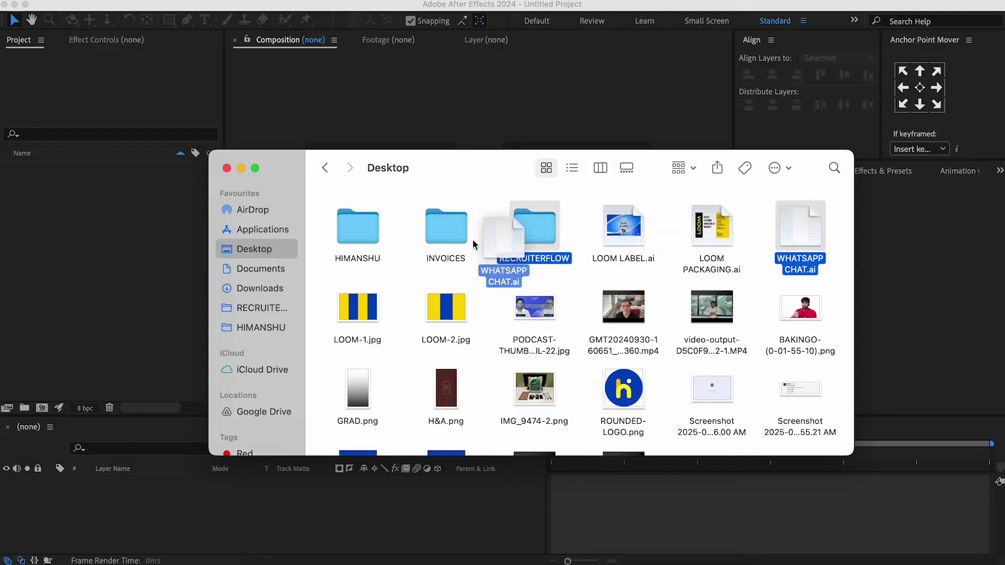
- Import WHATSAPP CHAT.ai into After Effects as a Composition with footage dimensions set to Layer Size
drag(550, 225, 103, 232)
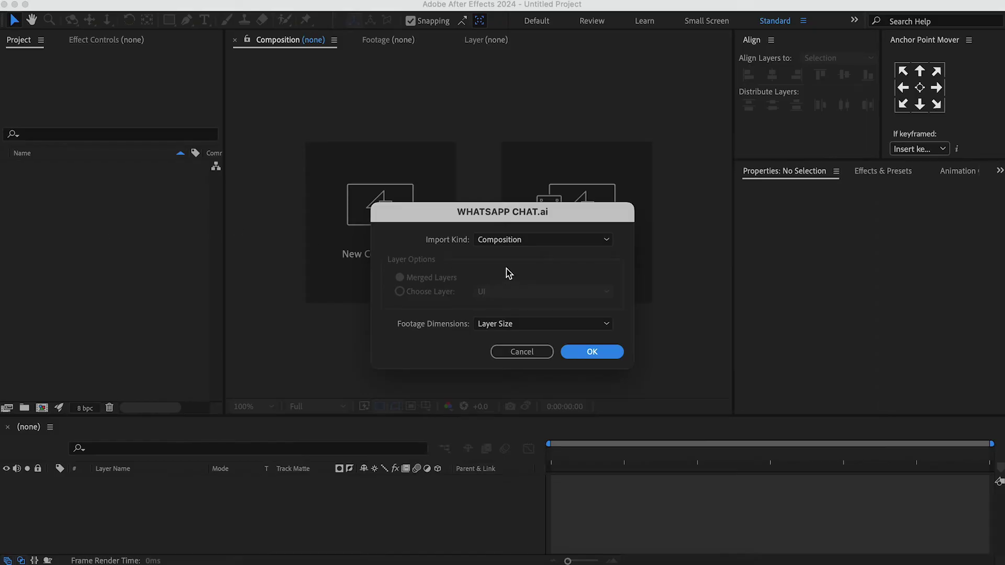
click(563, 324)
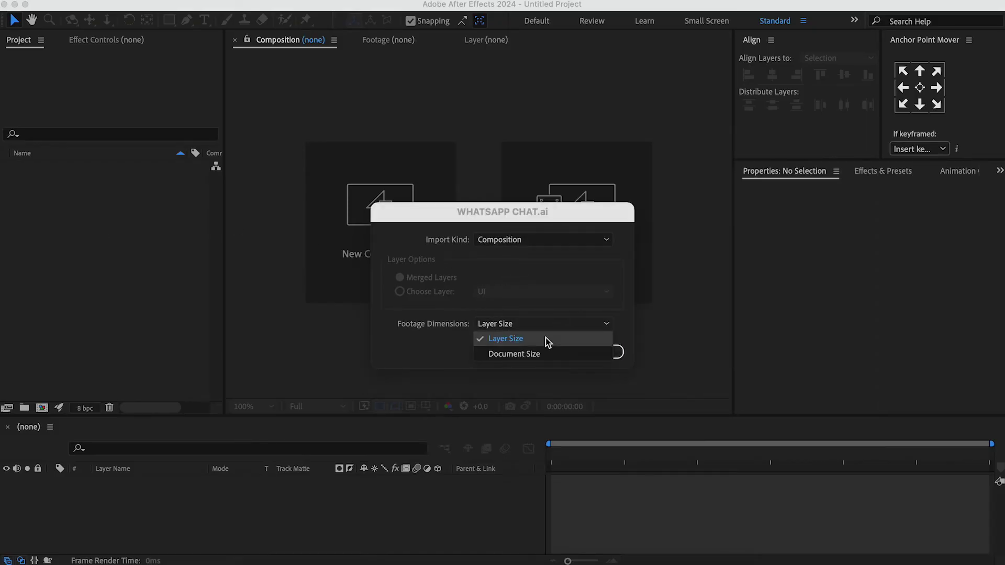
click(582, 341)
click(558, 241)
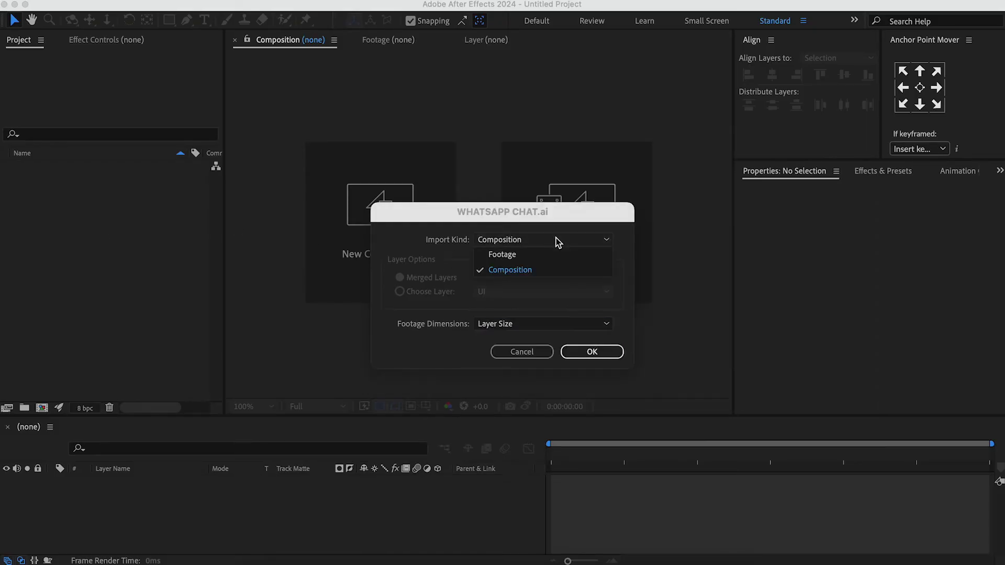
click(545, 273)
click(592, 354)
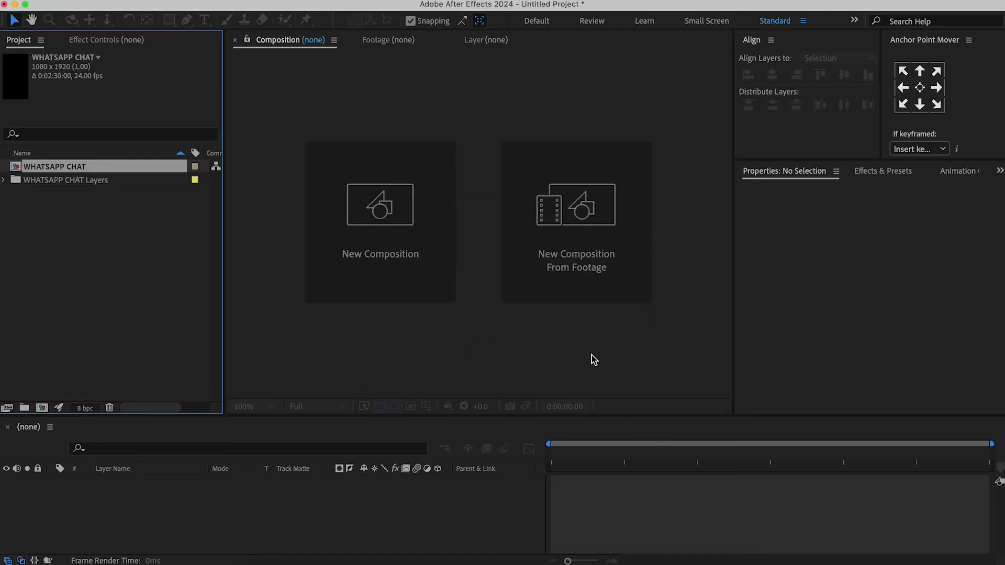
- Open the WHATSAPP CHAT composition and delete its BACKGROUND layer
double_click(107, 168)
scroll(102, 538, up, 1)
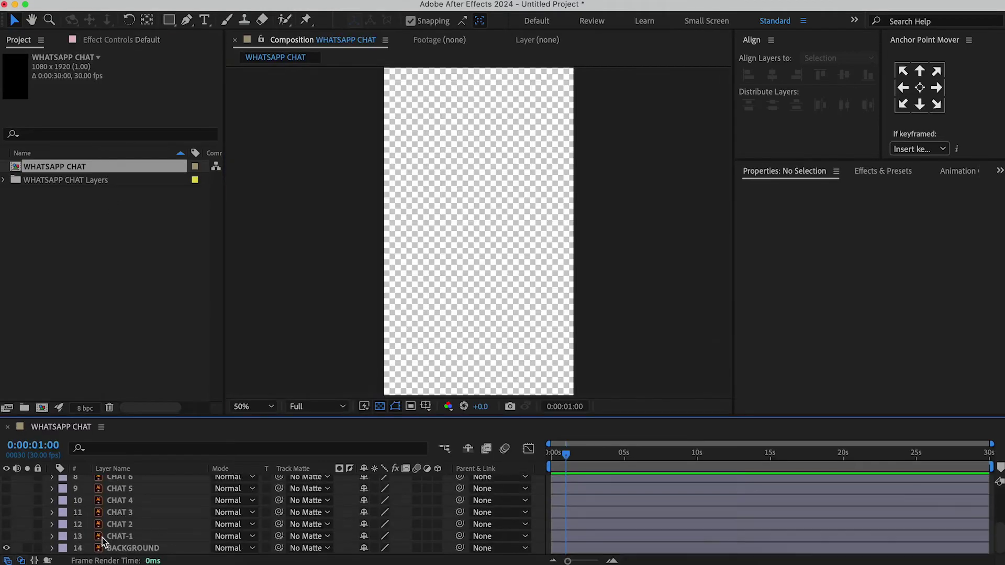
key(grave)
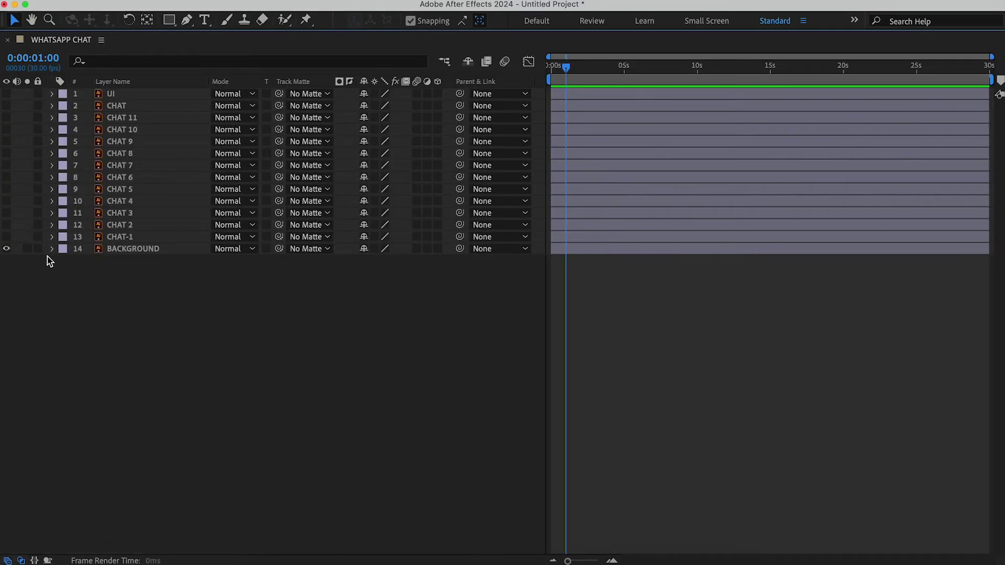
click(133, 250)
key(Delete)
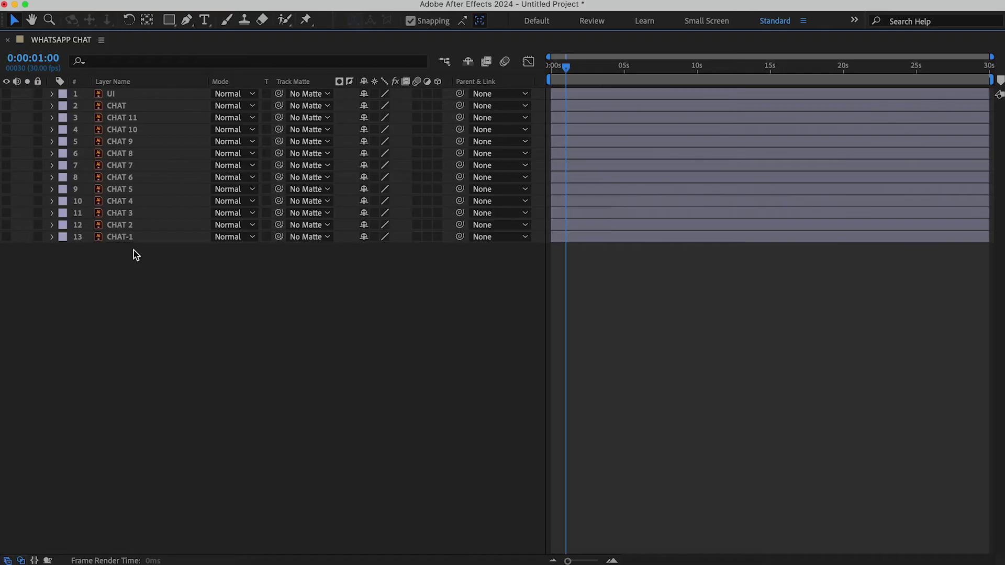
- Create a white solid named BG and send it to the bottom of the layer stack
key(super+y)
key(Return)
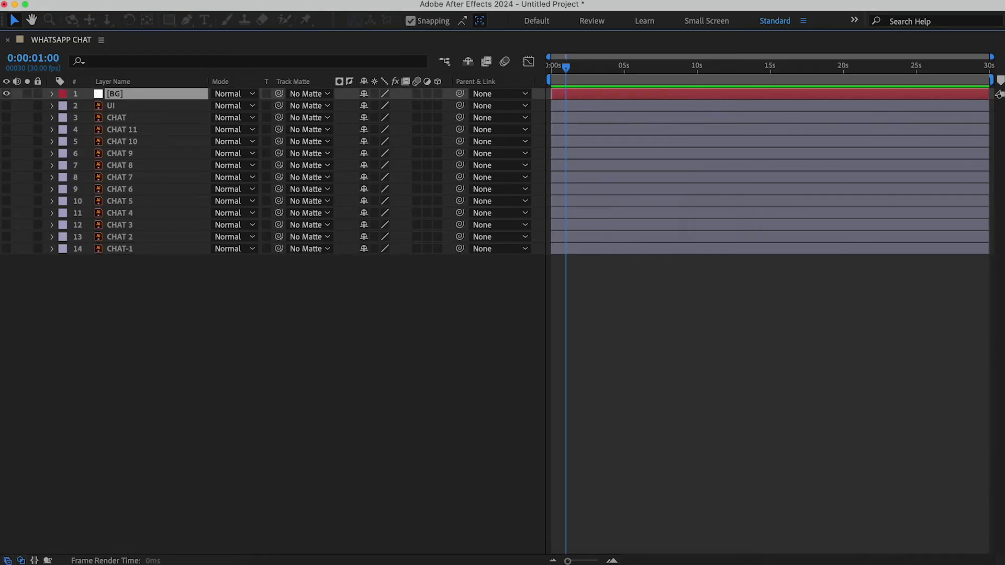
key(super+shift+bracketleft)
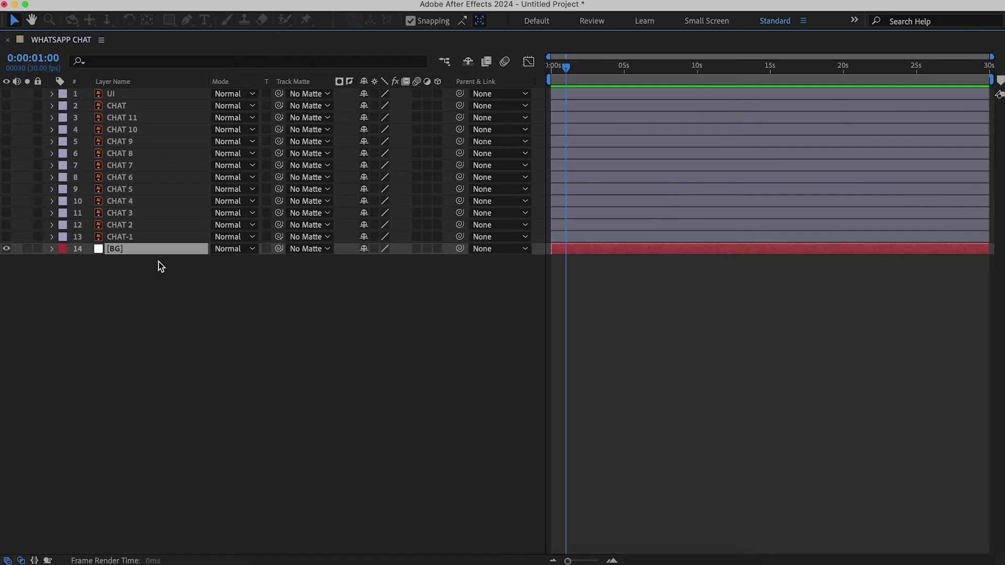
key(grave)
scroll(190, 518, down, 4)
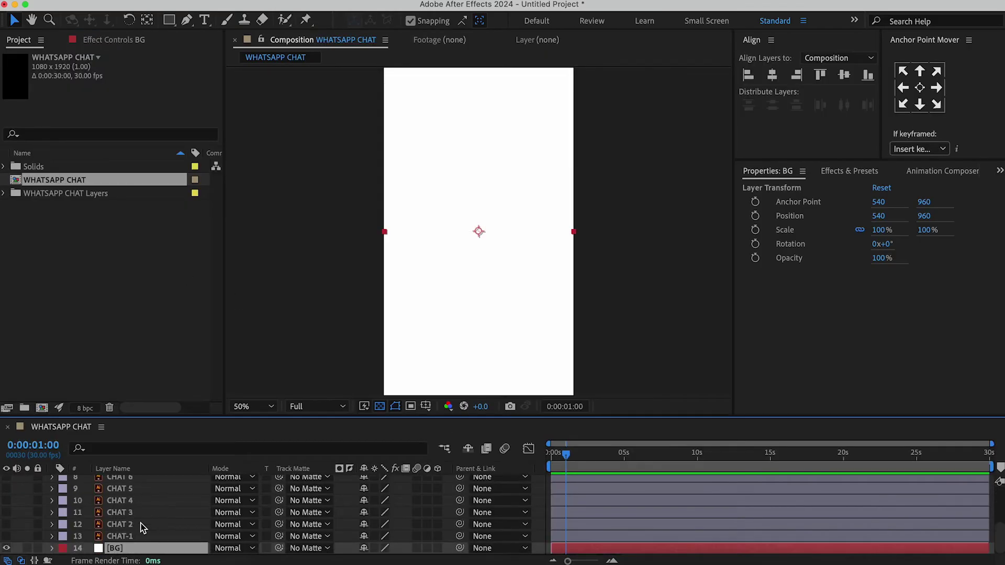
- Select the layers CHAT-1 to CHAT 11 and make them visible
click(128, 536)
scroll(128, 538, up, 4)
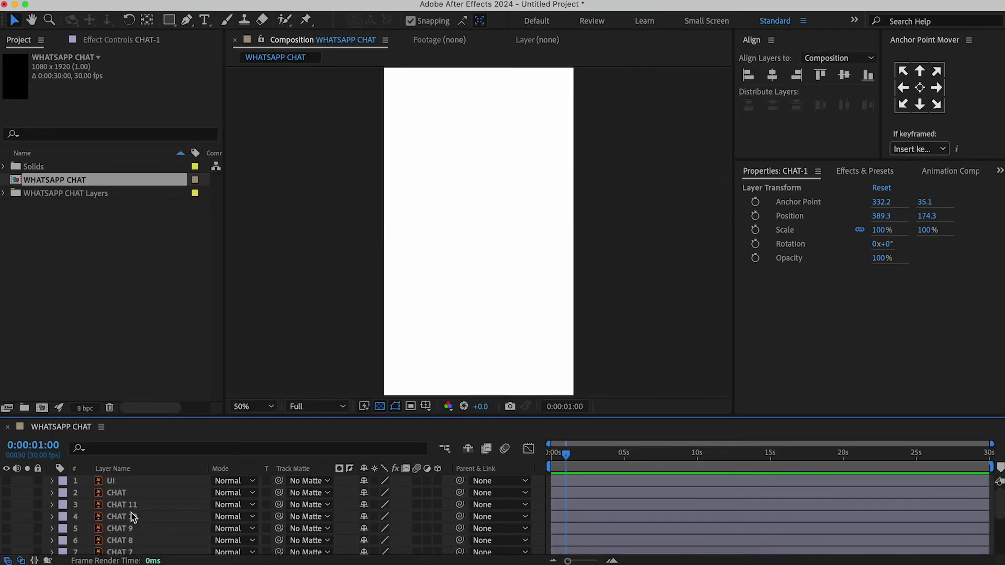
shift+click(134, 506)
click(7, 506)
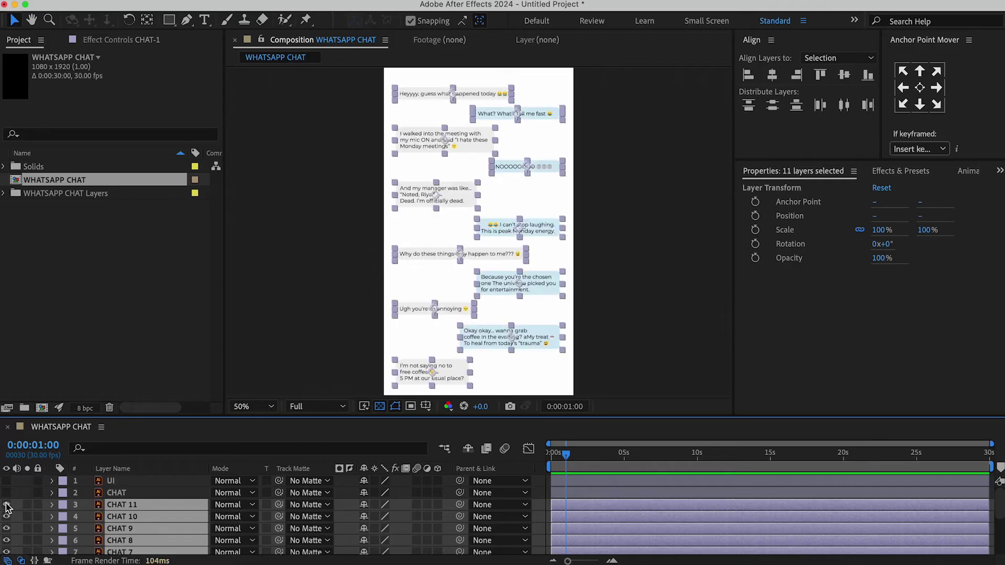
- Select the grey message bubbles together and examine where their anchor points sit
click(403, 254)
drag(415, 374, 408, 373)
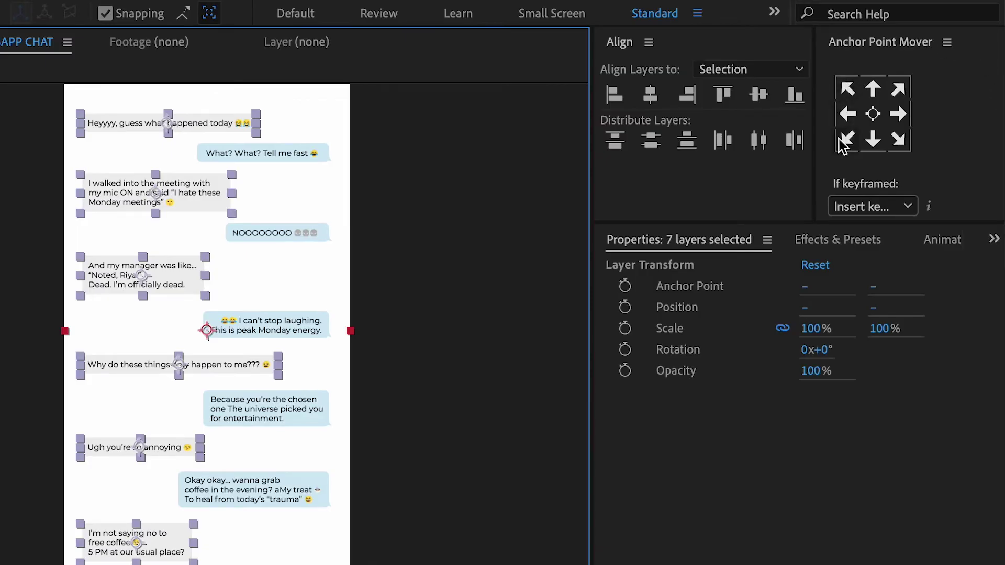
scroll(204, 330, up, 3)
scroll(187, 292, up, 3)
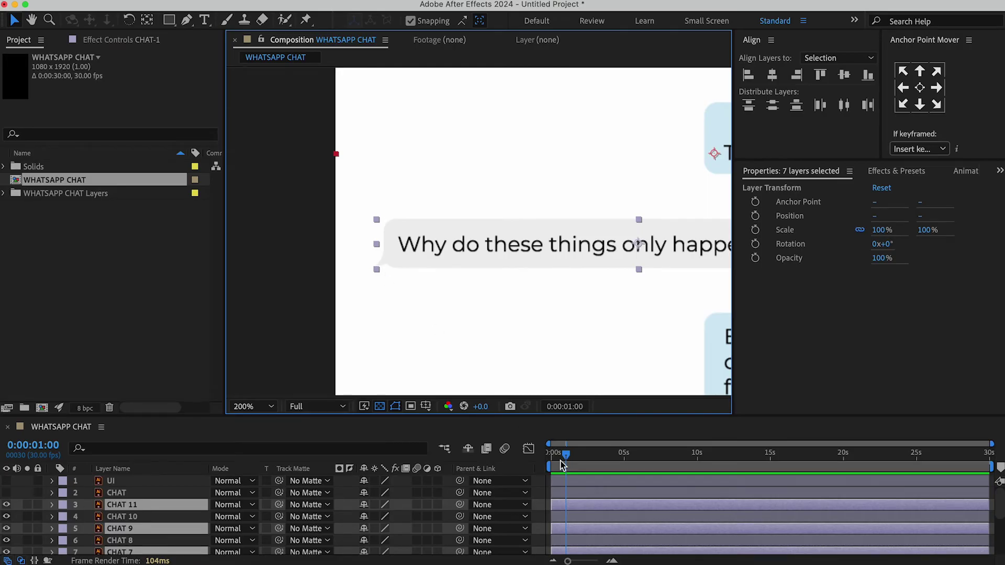
click(606, 532)
- Select the CHAT 7 bubble layer and reveal its Scale property
click(282, 288)
click(468, 264)
key(s)
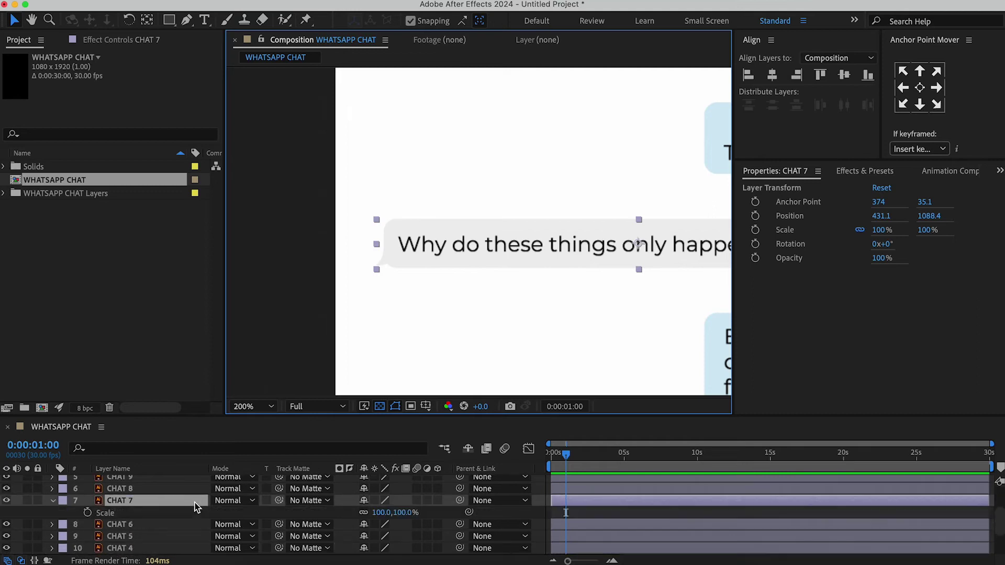
drag(510, 309, 406, 309)
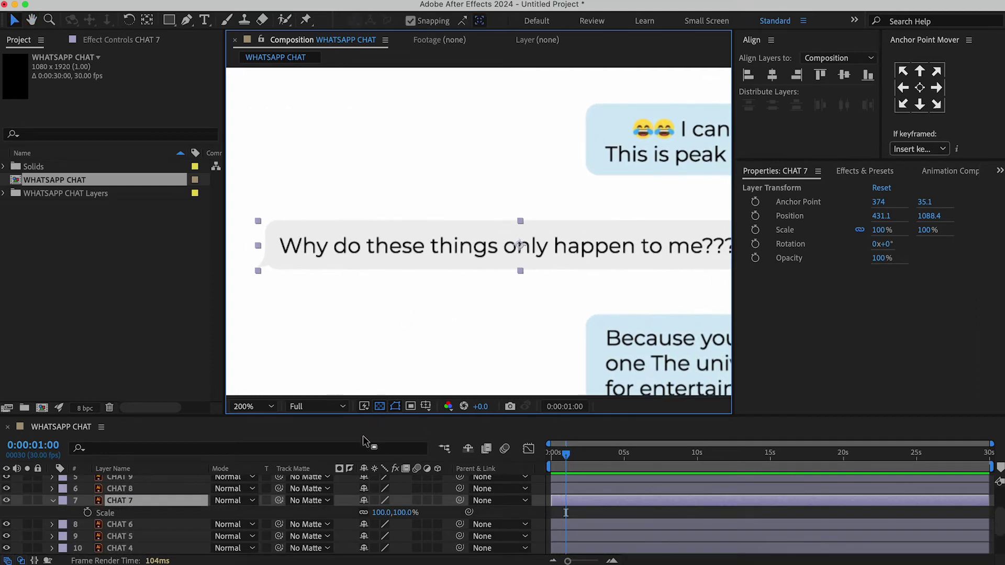
- Try scaling the CHAT 7 bubble down to 17% about its centred anchor point, and undo the scaling
drag(395, 507, 325, 494)
key(slash)
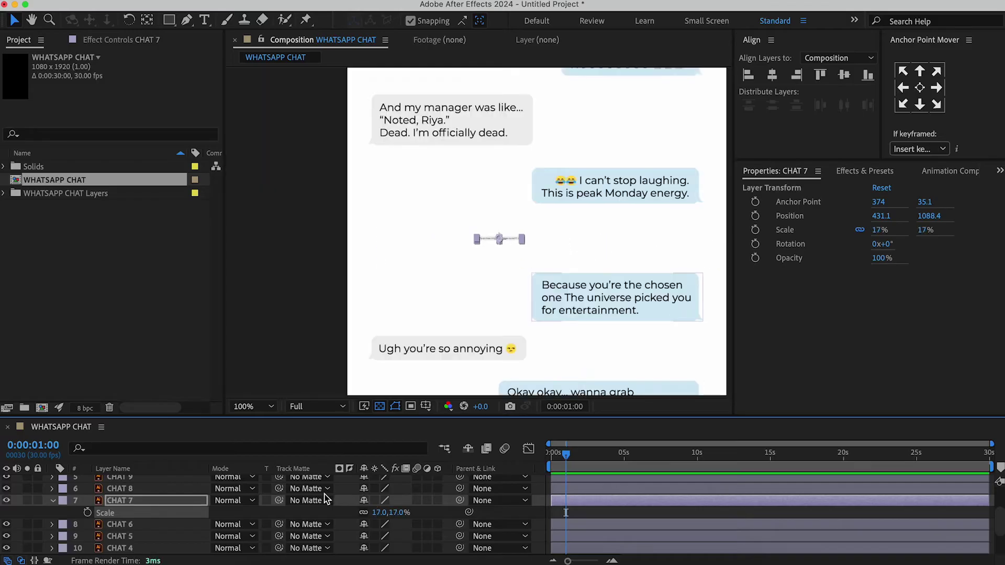
drag(400, 514, 443, 511)
key(super+z)
key(super+z)
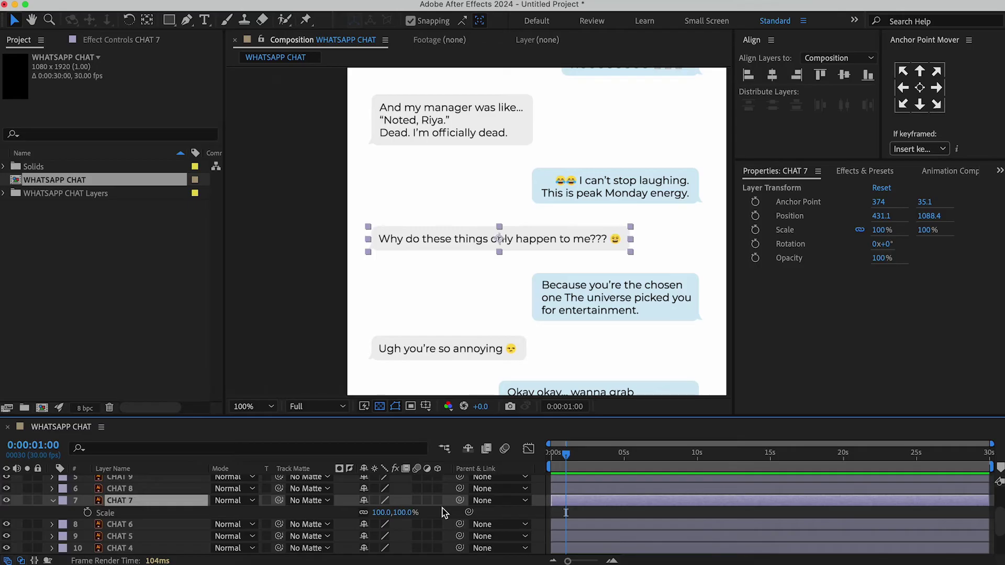
- Try scaling the CHAT 7 bubble to 105% about its bottom-left corner, and restore its scale and centred anchor point
click(902, 105)
mouse_move(408, 512)
mouse_down()
mouse_move(367, 513)
mouse_move(429, 510)
mouse_move(345, 501)
mouse_move(401, 504)
mouse_up()
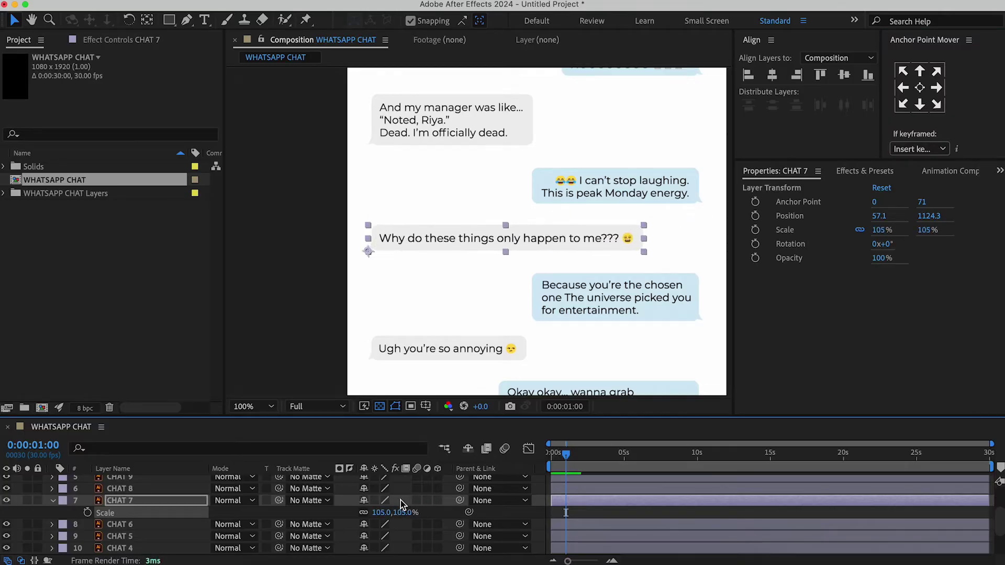
key(super+z)
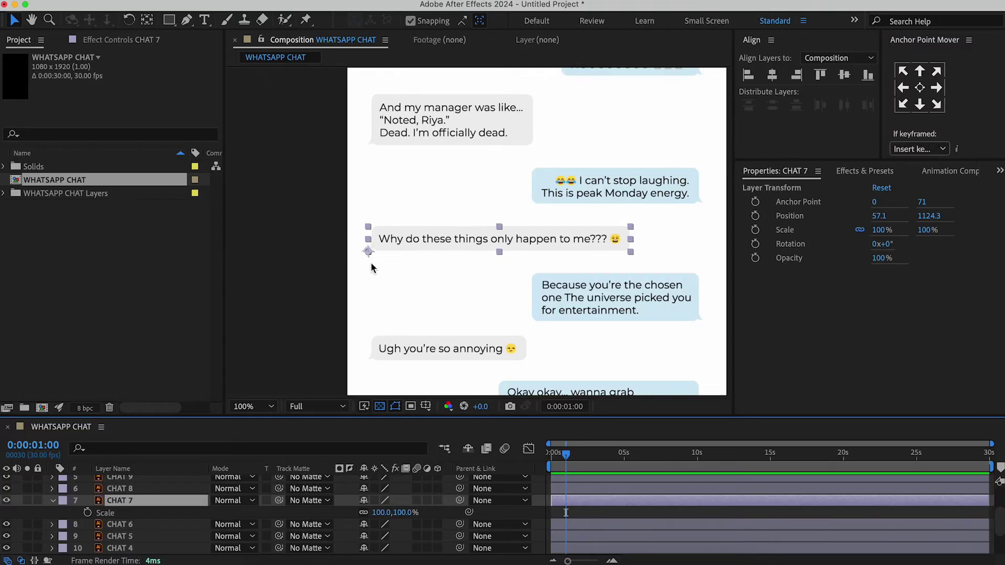
key(super+alt+Home)
- Select the grey message bubbles together and move their anchor points to their bottom-left corners
key(comma)
key(comma)
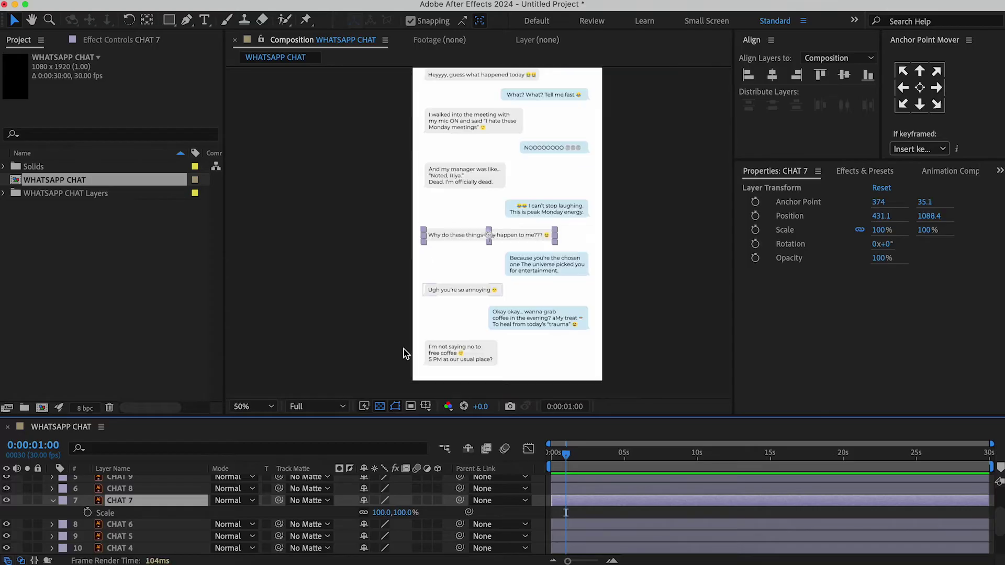
key(comma)
drag(426, 139, 460, 325)
click(903, 106)
key(period)
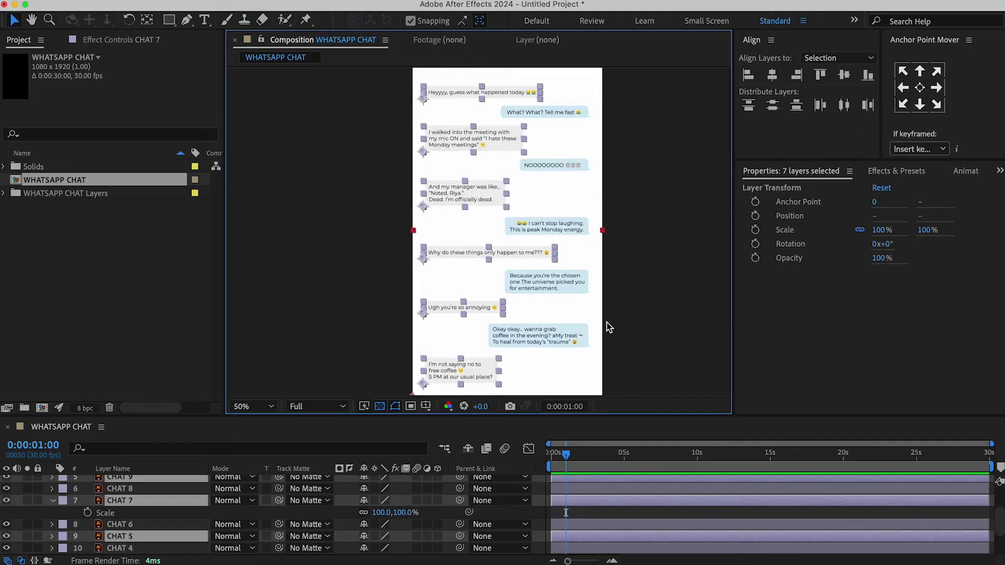
- Select the blue message bubbles together and move their anchor points to their bottom-right corners
click(643, 113)
drag(632, 91, 583, 361)
click(937, 105)
- Apply the Animation Composer starter preset Overshoot Scale as an In transition to all layers from CHAT 11 to CHAT-1
click(140, 506)
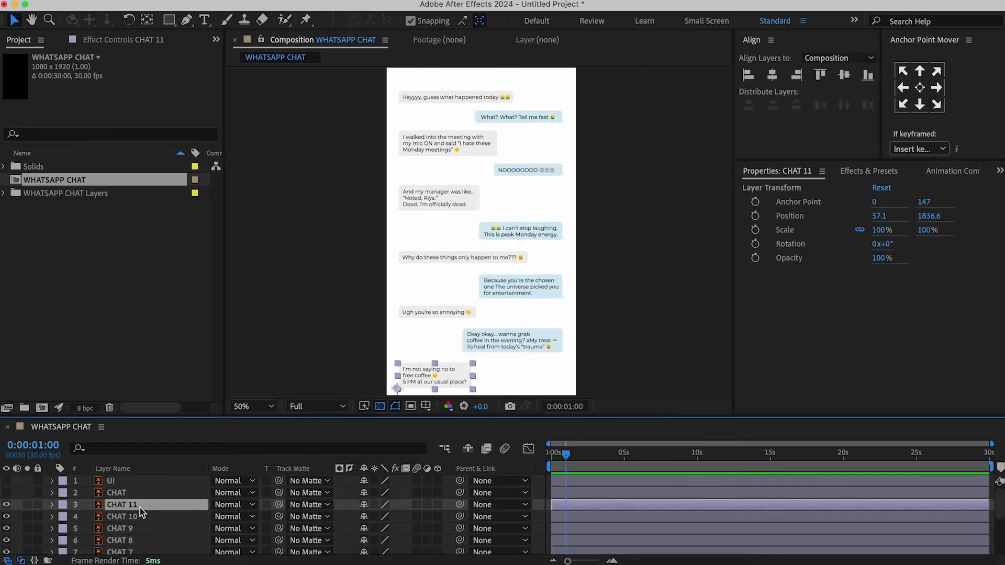
scroll(139, 508, down, 3)
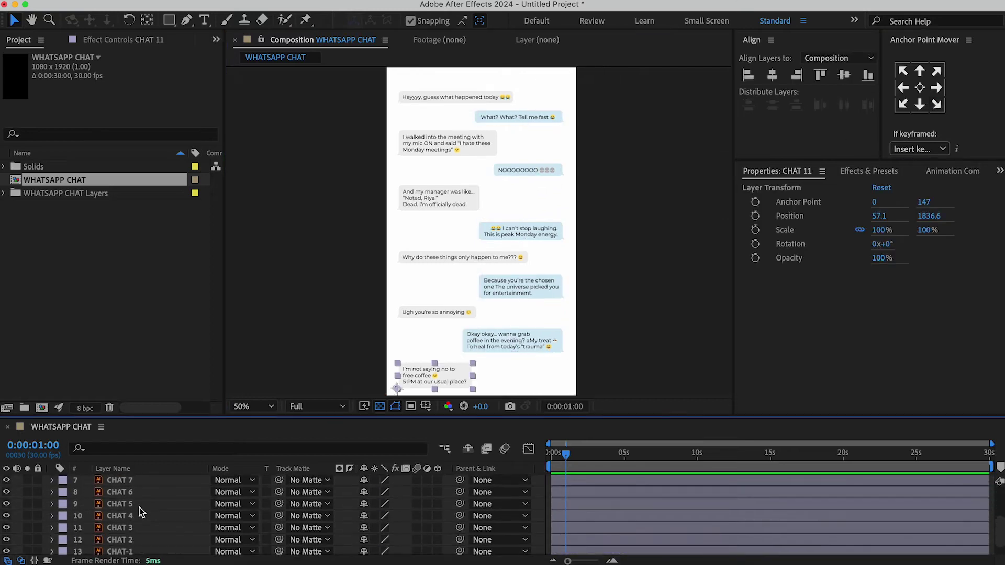
shift+click(134, 531)
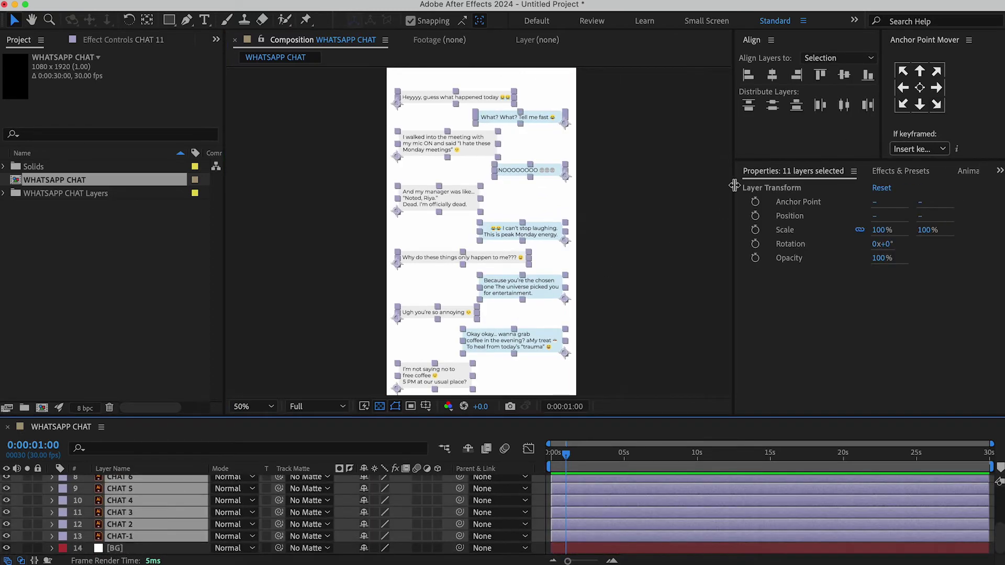
click(967, 172)
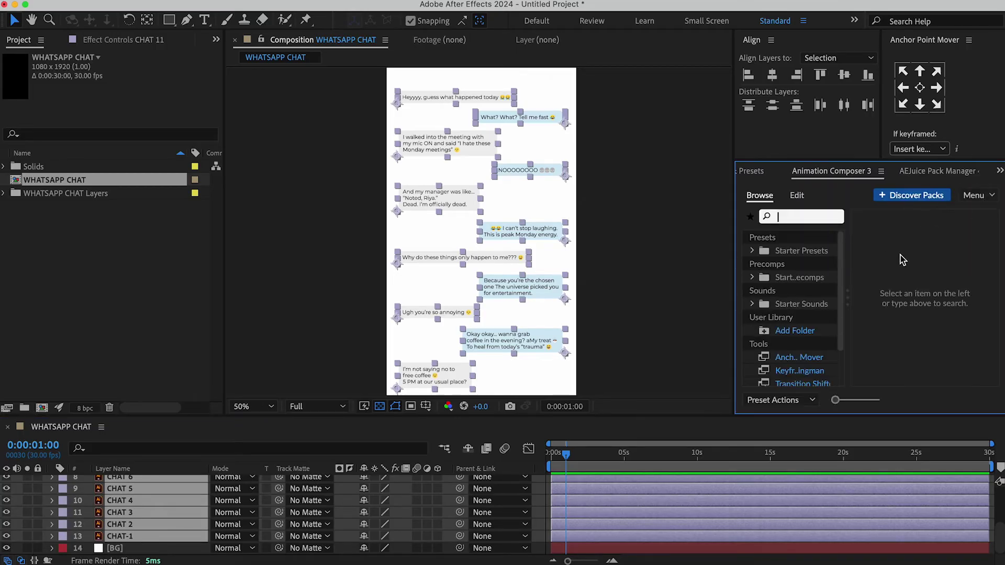
click(753, 252)
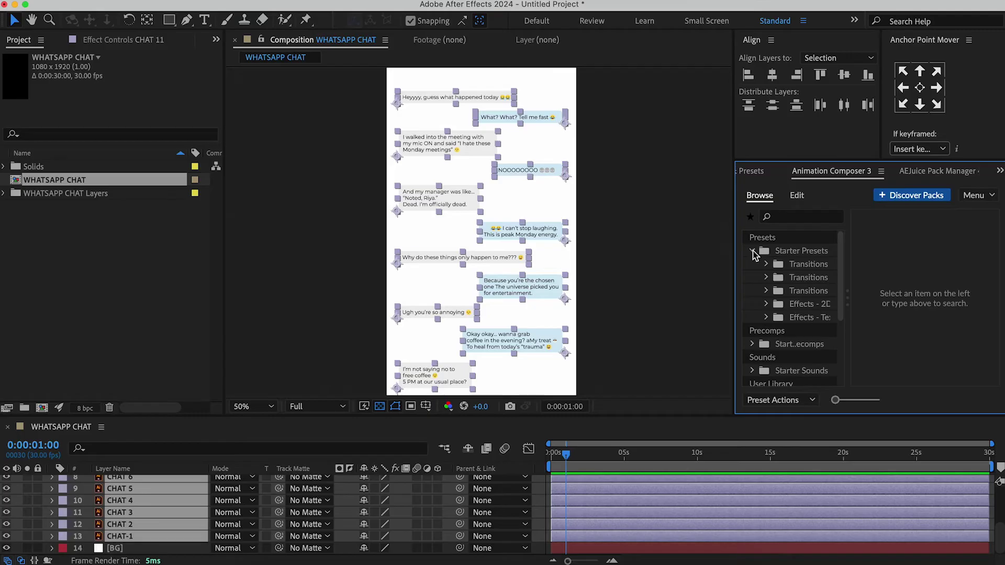
click(808, 264)
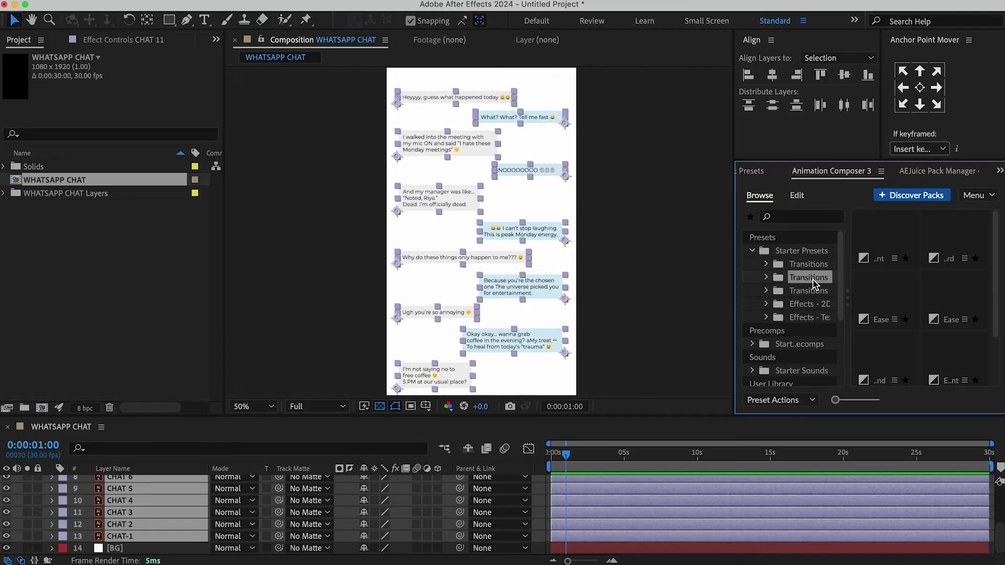
scroll(889, 324, down, 3)
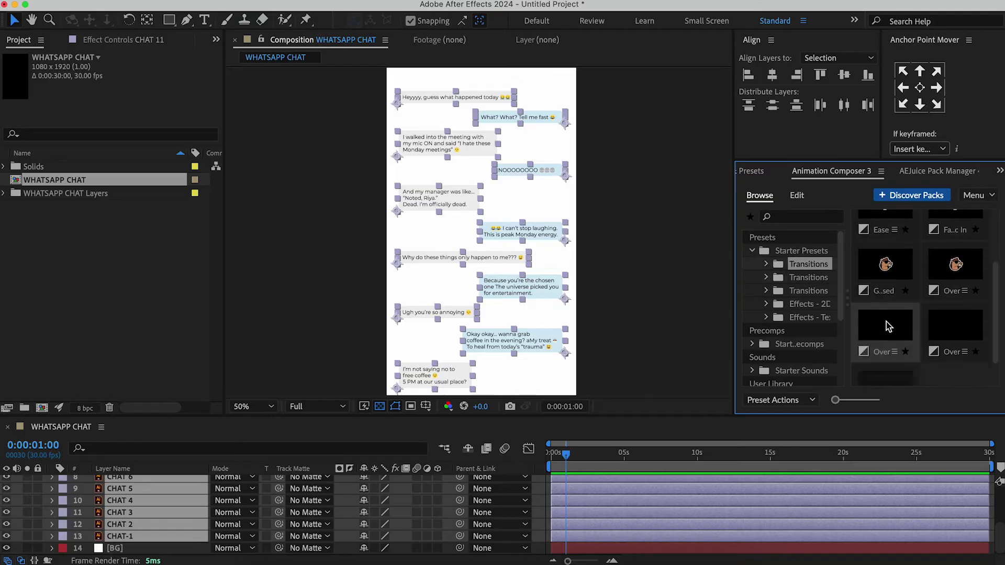
mouse_move(885, 346)
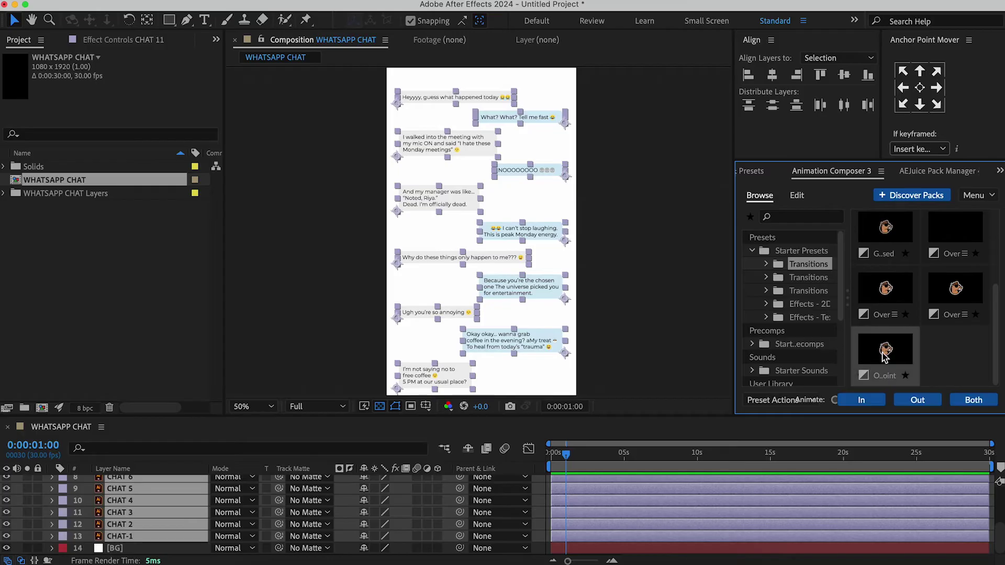
click(880, 401)
- Set the number of bounces to 1 for the In transition on the eleven chat layers and preview the animation
key(v)
click(926, 343)
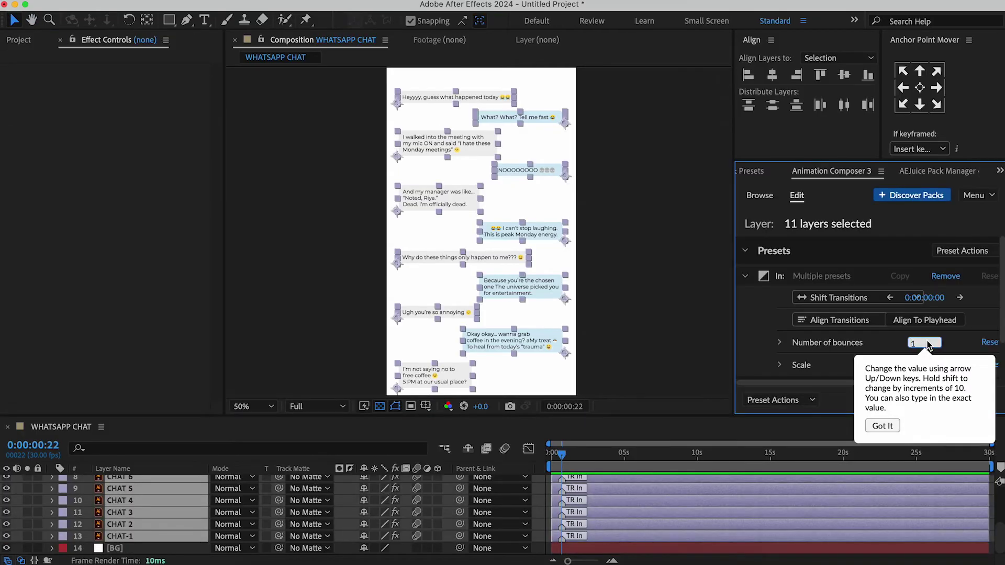
text(1)
key(Return)
key(Home)
key(space)
key(space)
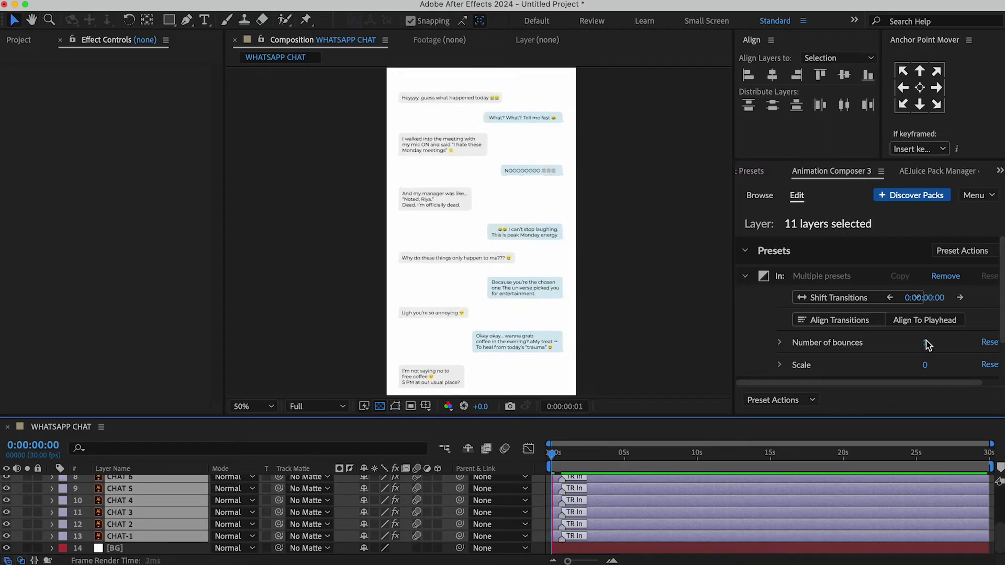
click(925, 343)
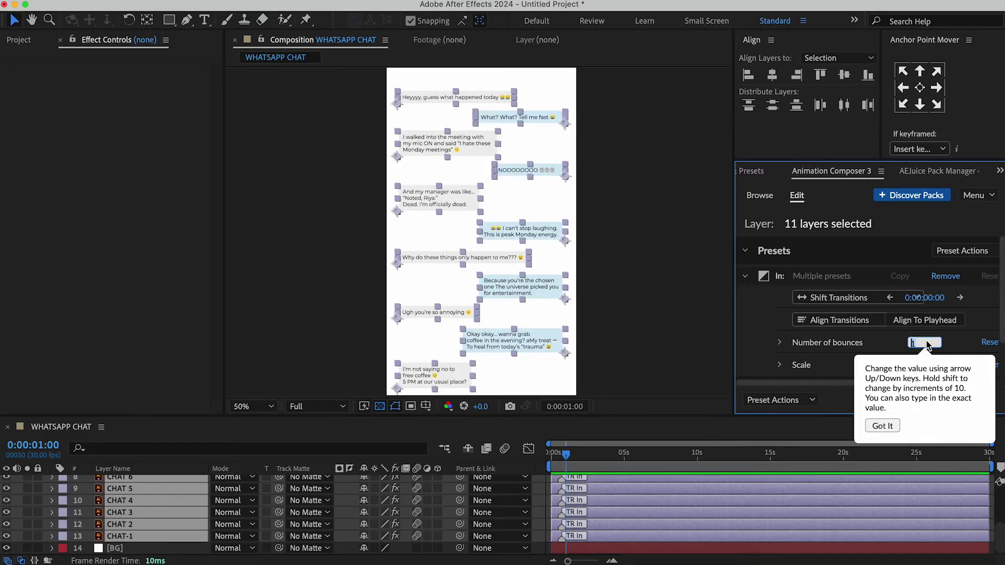
text(0)
key(Return)
key(Home)
key(space)
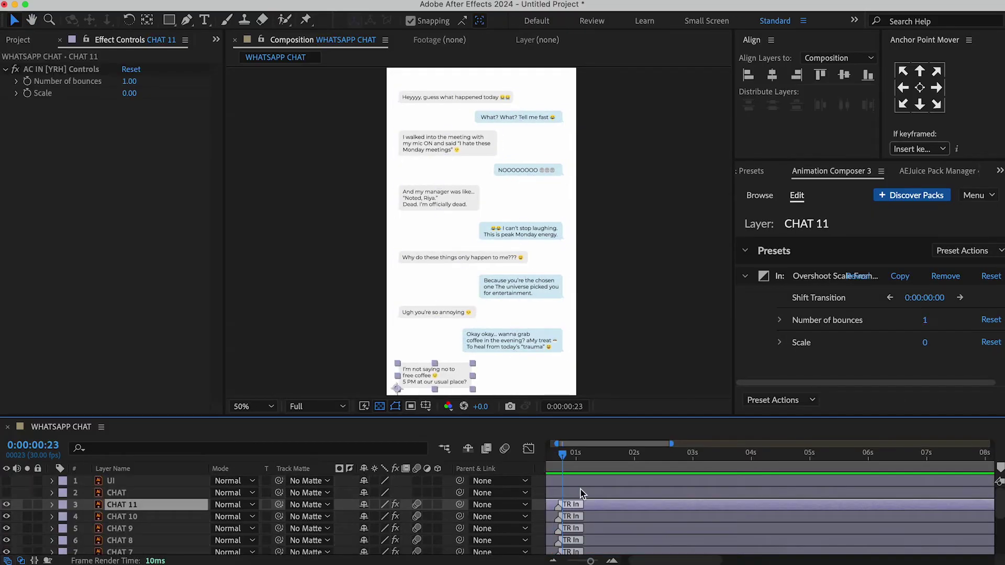
- Remove the Overshoot Scale In preset from the CHAT 11 layer
scroll(580, 493, left, 2)
drag(501, 324, 522, 258)
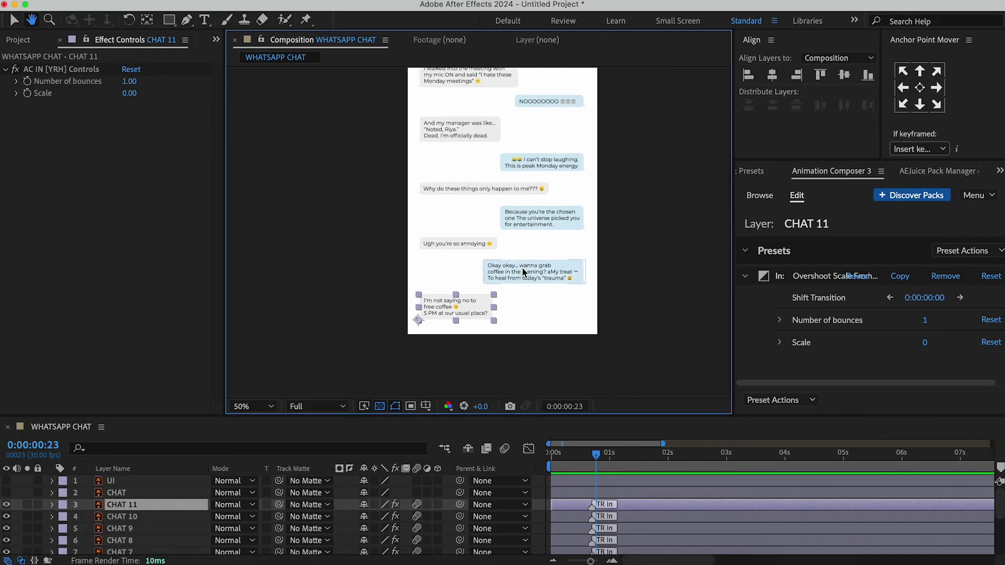
scroll(523, 272, up, 2)
drag(478, 307, 576, 90)
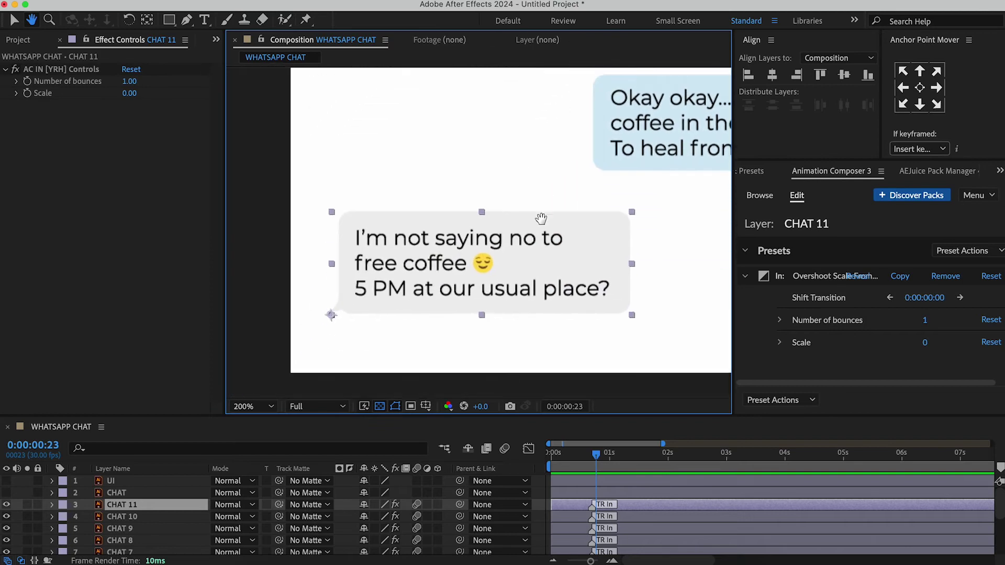
click(944, 276)
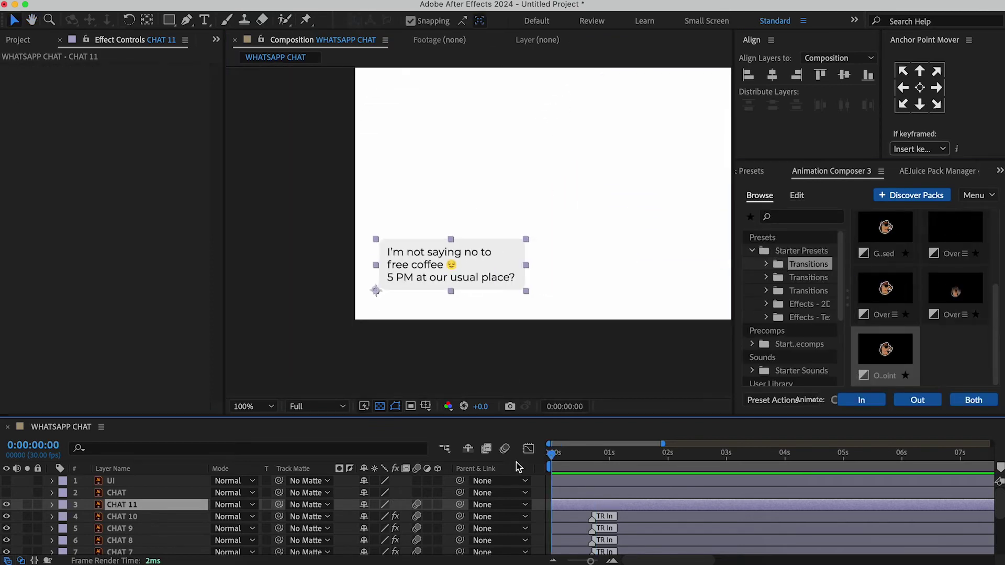
- Keyframe the CHAT 11 layer's Scale from 0% at the start to 100% at frame 20, with eased keyframes
click(88, 516)
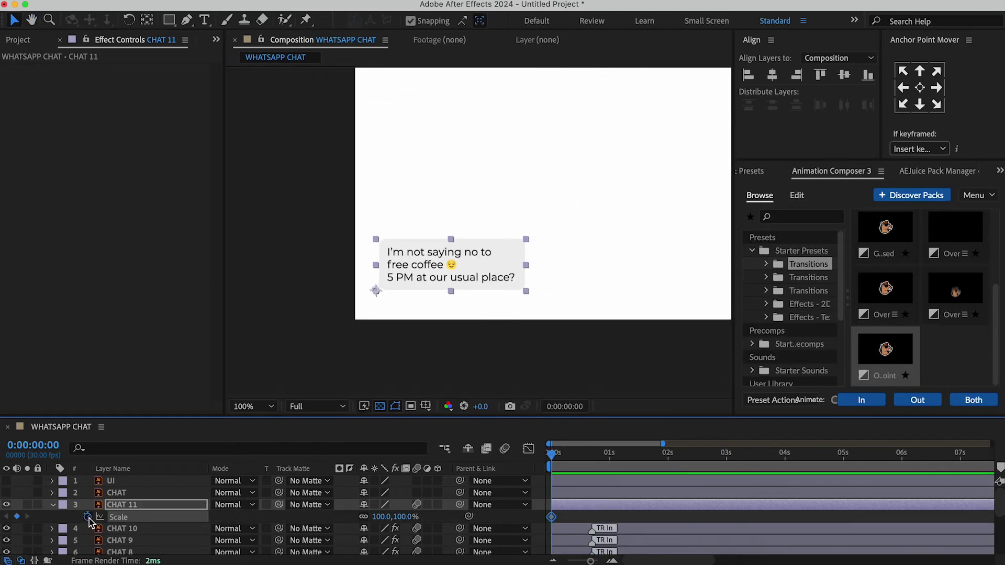
key(shift+Page_Down)
key(shift+Page_Down)
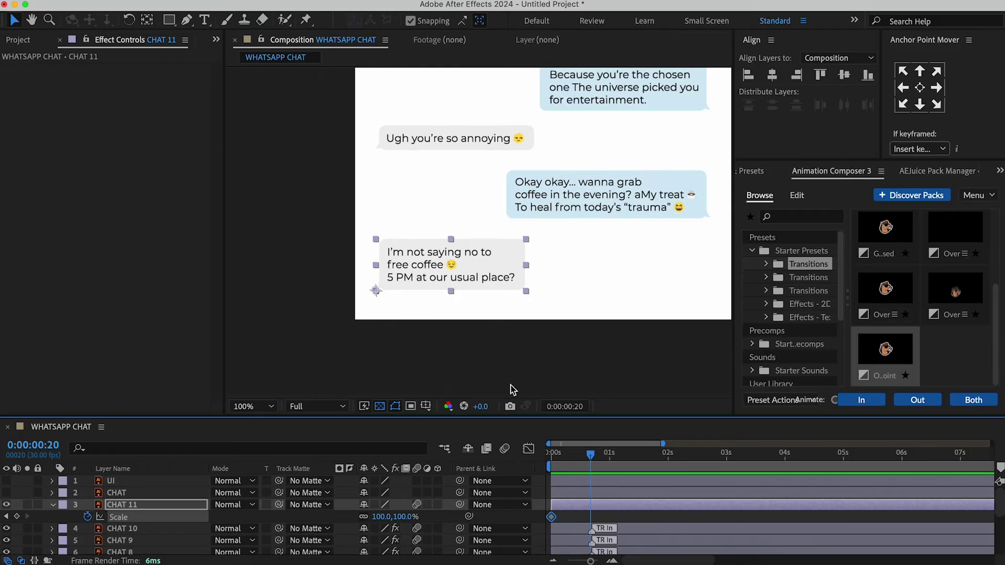
click(17, 517)
click(6, 517)
click(404, 517)
text(0)
key(Return)
click(519, 519)
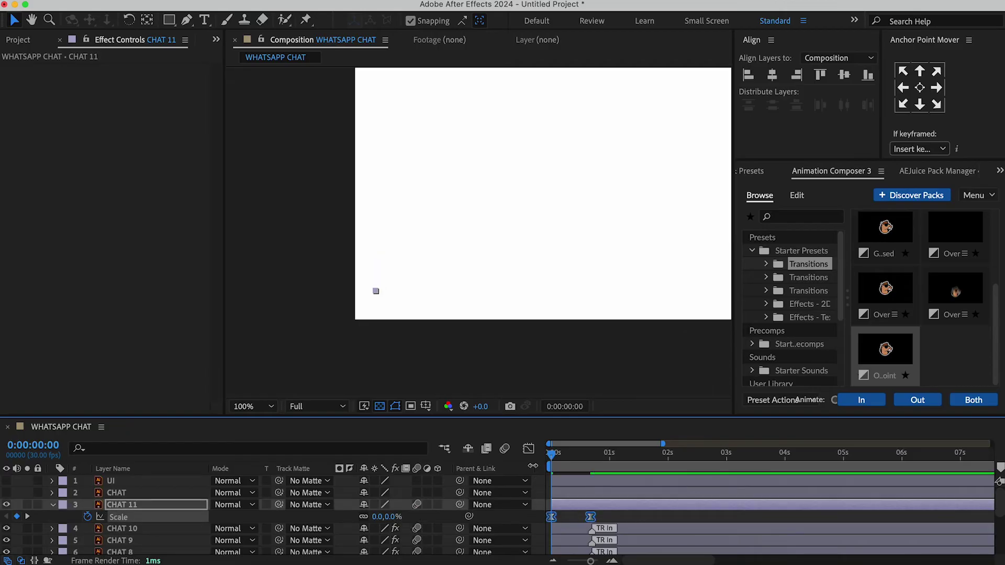
- Lengthen the ease into CHAT 11's last Scale keyframe in the speed graph and preview the bubble
click(529, 449)
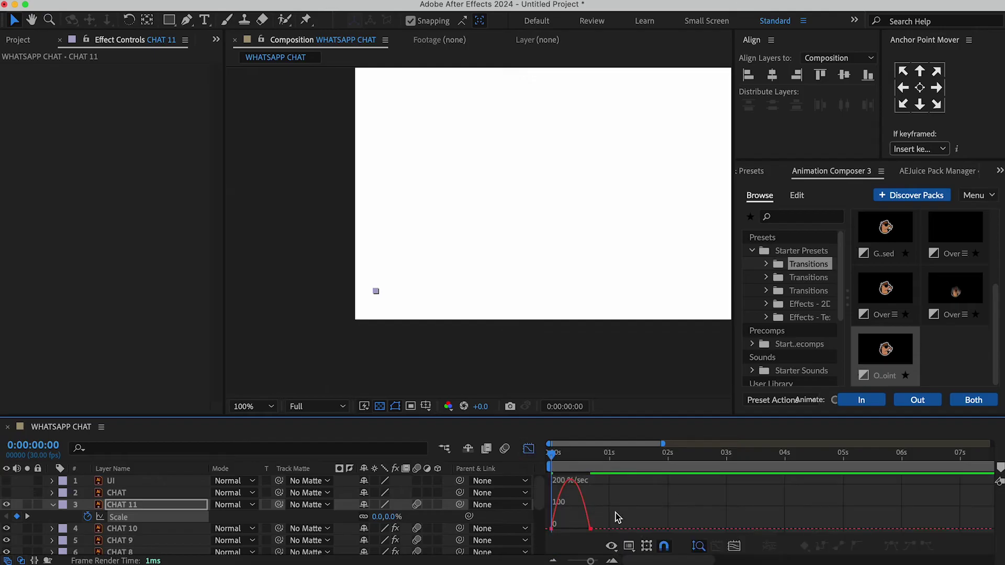
drag(584, 529, 572, 530)
click(529, 449)
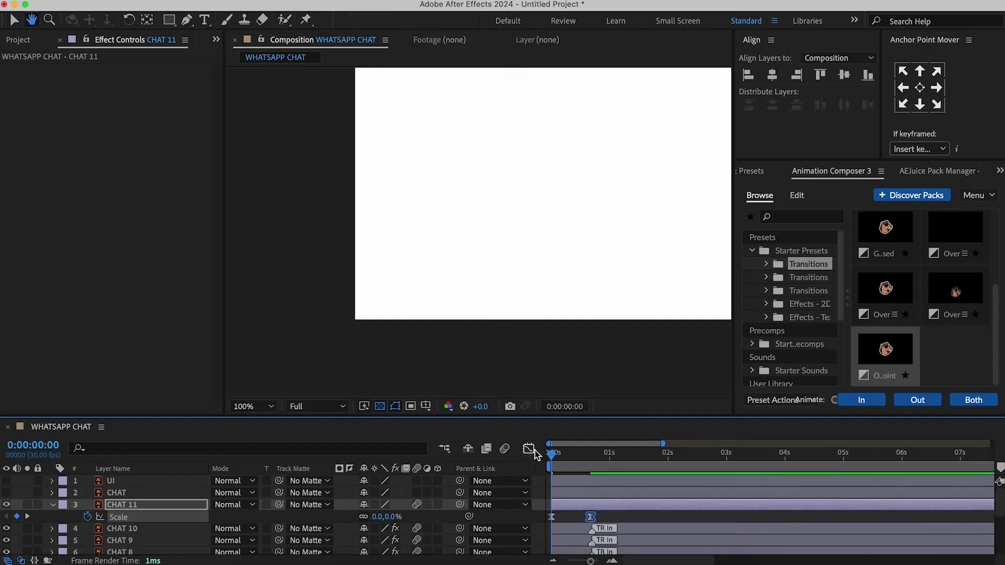
key(space)
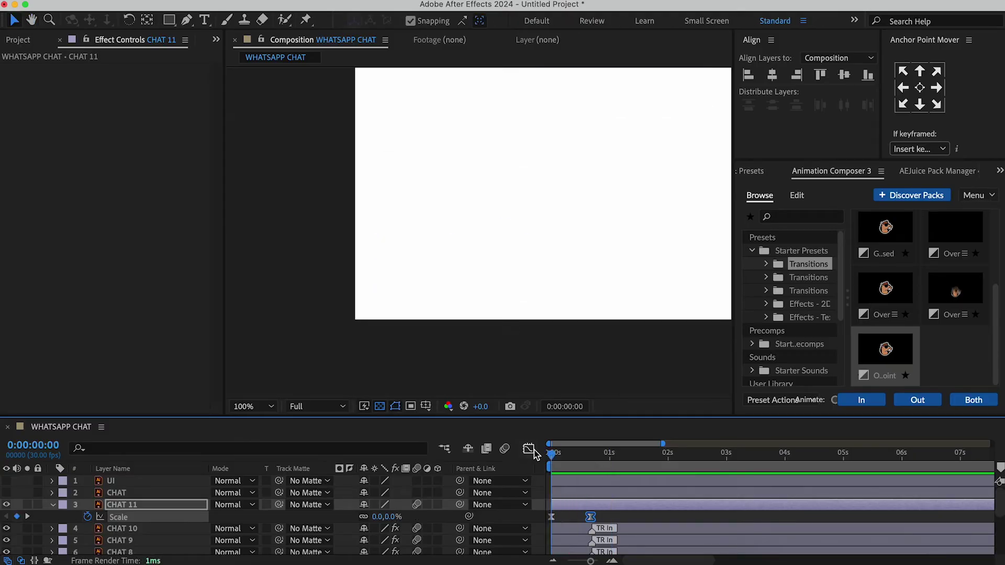
key(space)
key(Home)
- Try moving CHAT 11's last Scale keyframe earlier, preview the timing, and delete the Scale keyframes
drag(587, 518, 573, 520)
key(space)
click(586, 519)
key(Home)
key(space)
key(space)
drag(586, 515, 537, 520)
key(Delete)
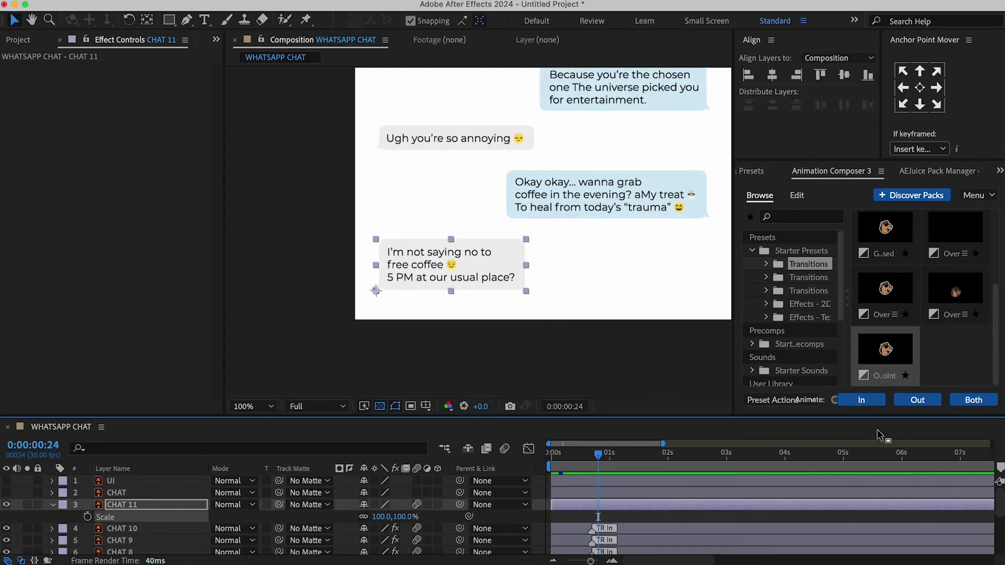
- Reapply the Overshoot Scale In preset to CHAT 11 with the number of bounces set to 1
click(863, 399)
click(925, 322)
text(1)
key(Return)
click(658, 519)
key(u)
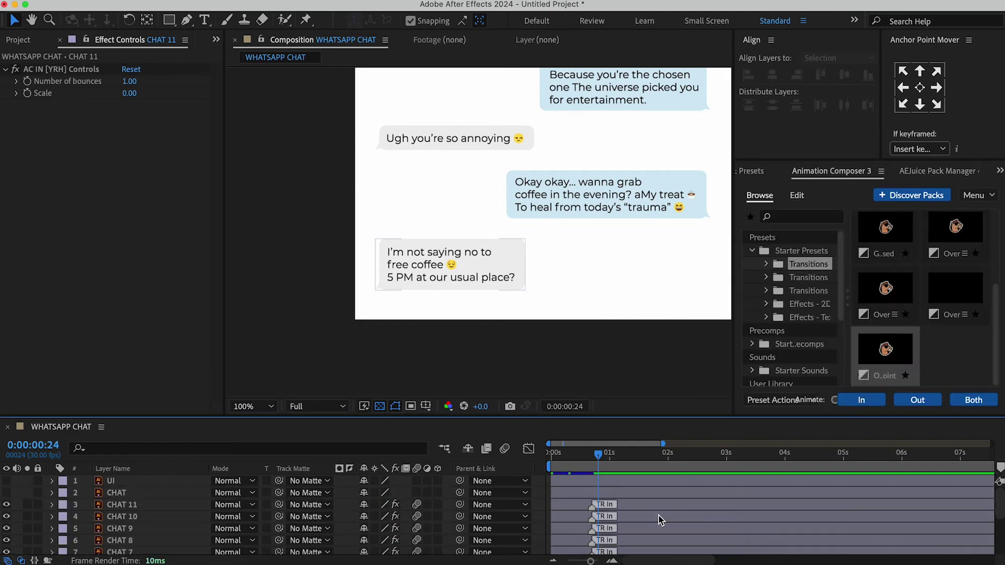
- Add a new adjustment layer to the WHATSAPP CHAT composition
key(comma)
click(171, 505)
key(grave)
click(297, 396)
right_click(296, 397)
mouse_move(314, 383)
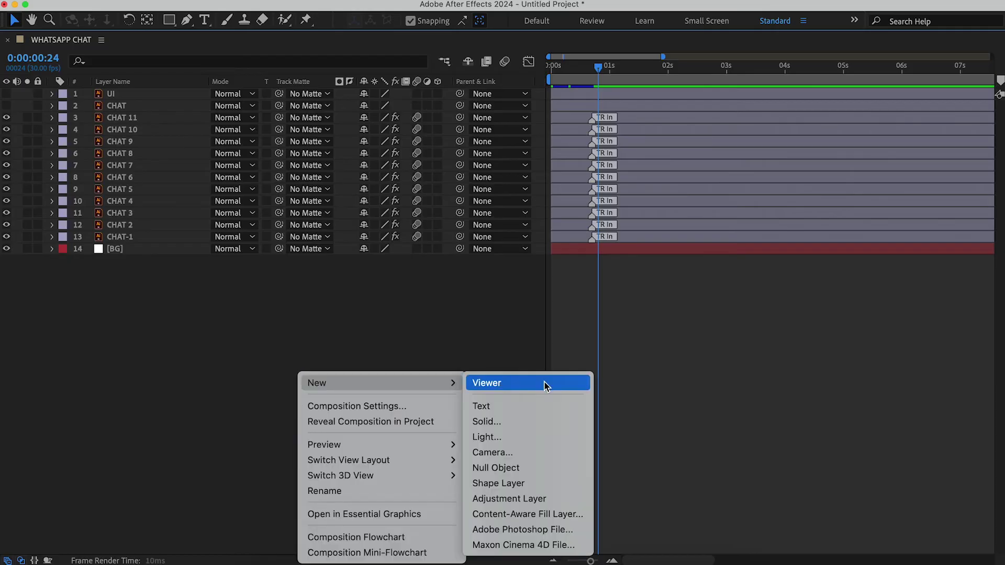
click(537, 506)
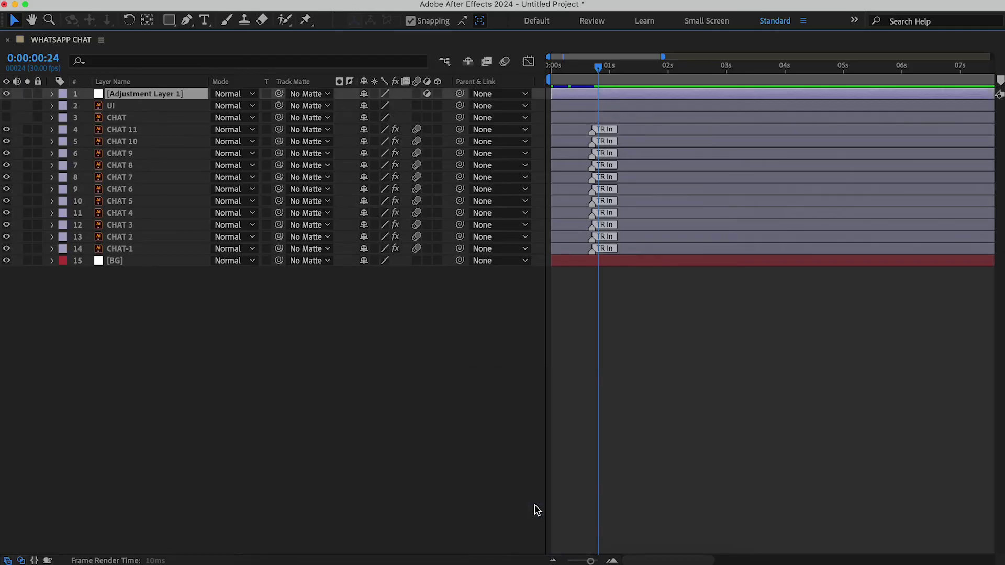
- Rename the adjustment layer MASTER and move it down to sit directly above the CHAT 11 layer
key(Return)
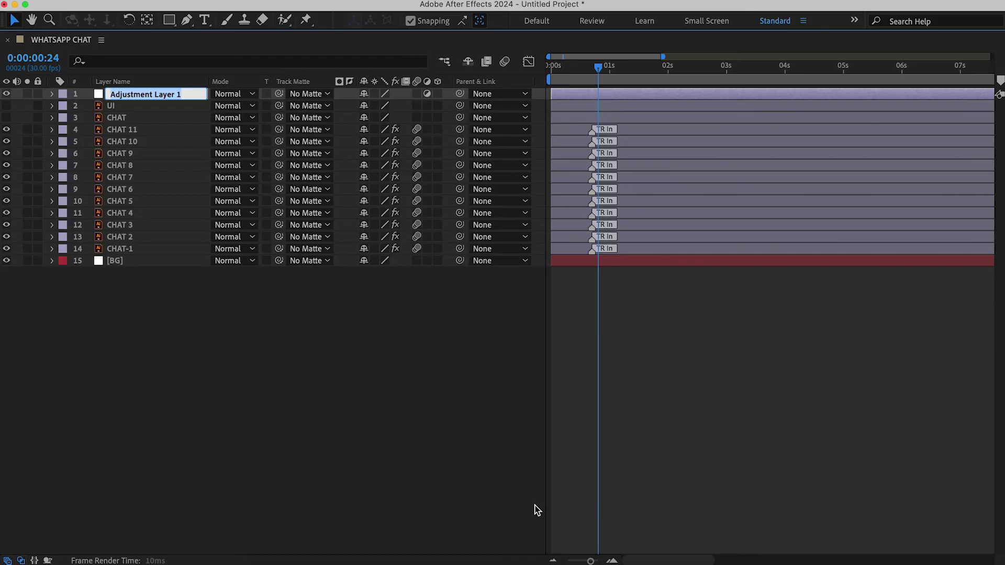
text(MAS)
key(Return)
key(super+bracketleft)
key(super+bracketleft)
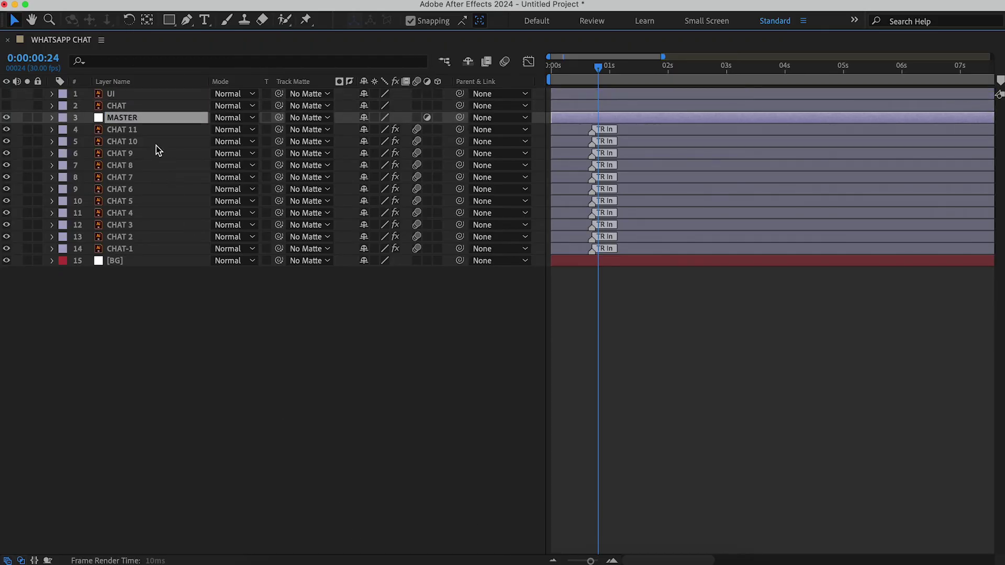
- Parent all layers from CHAT 11 to CHAT-1 to the MASTER layer
click(137, 131)
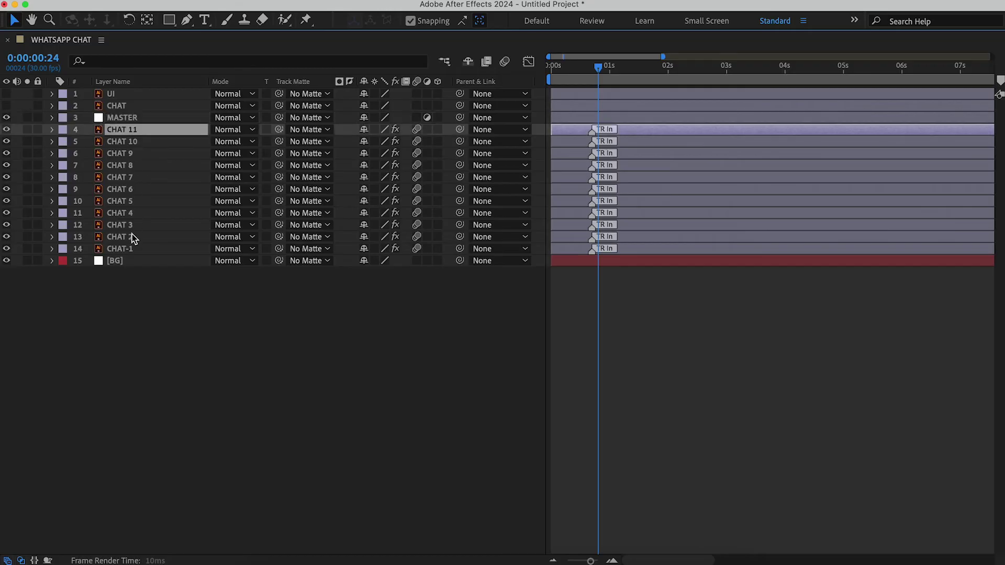
shift+click(132, 250)
drag(459, 130, 167, 122)
- Try moving the whole conversation up with the MASTER layer's Position, and undo the move
click(167, 121)
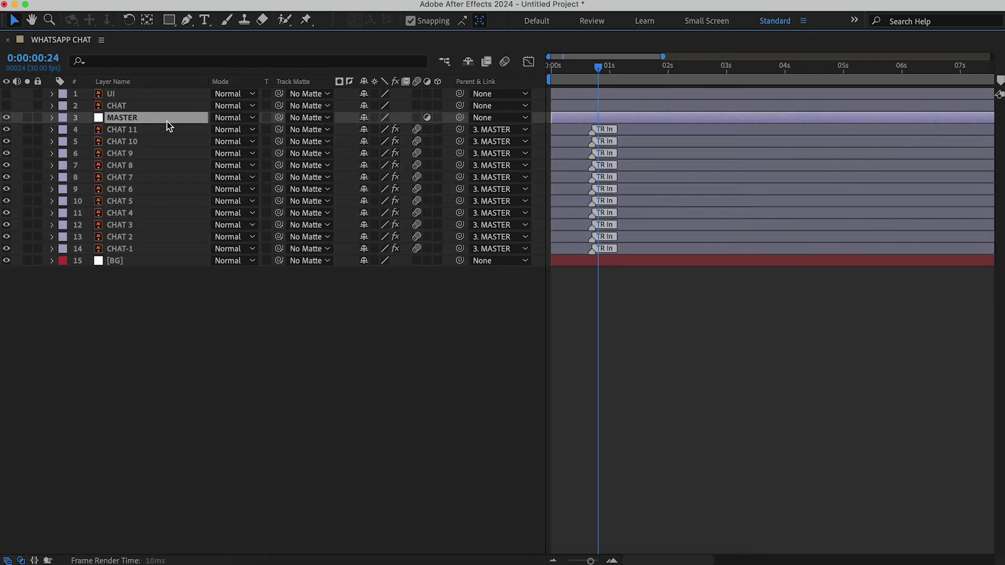
key(grave)
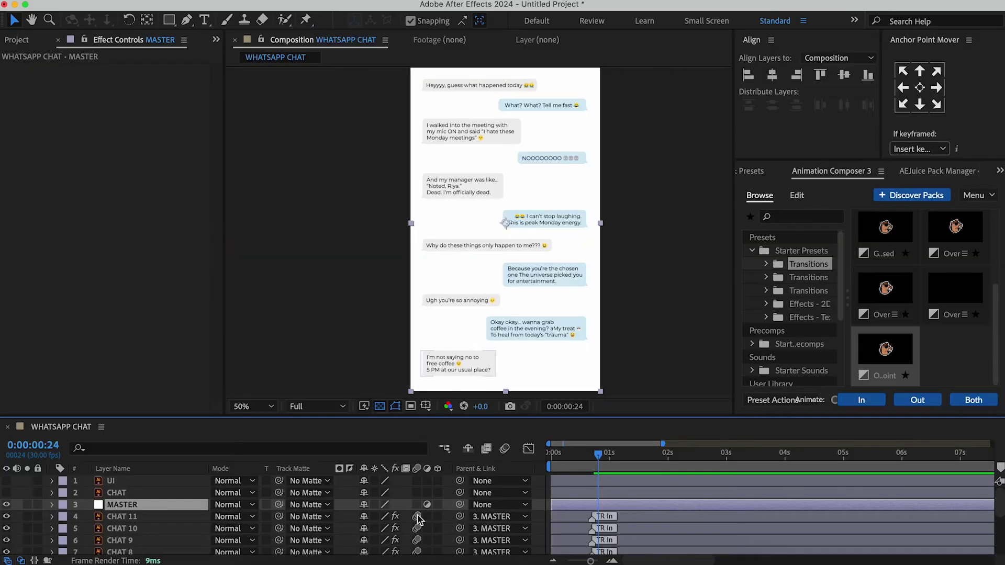
key(p)
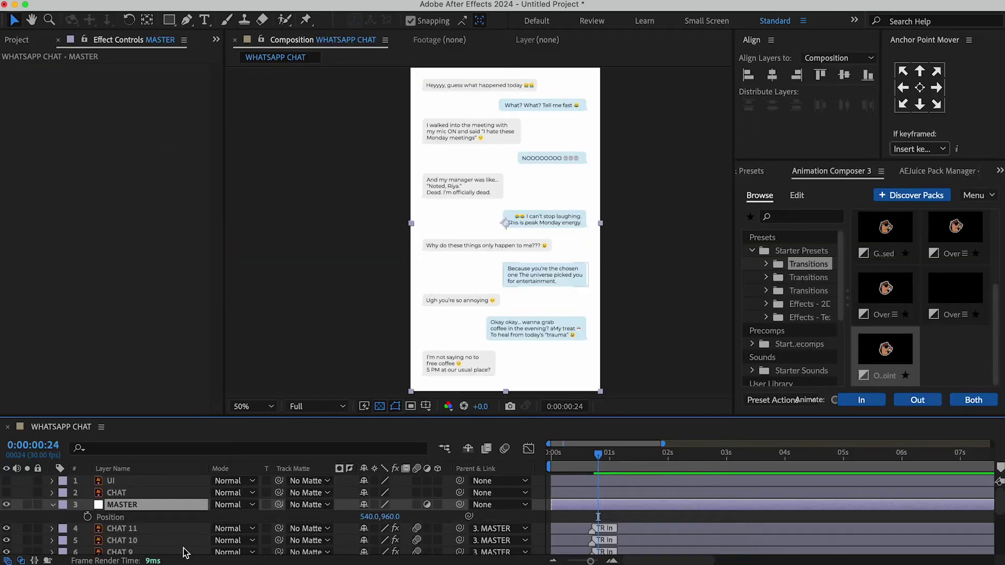
drag(393, 517, 343, 487)
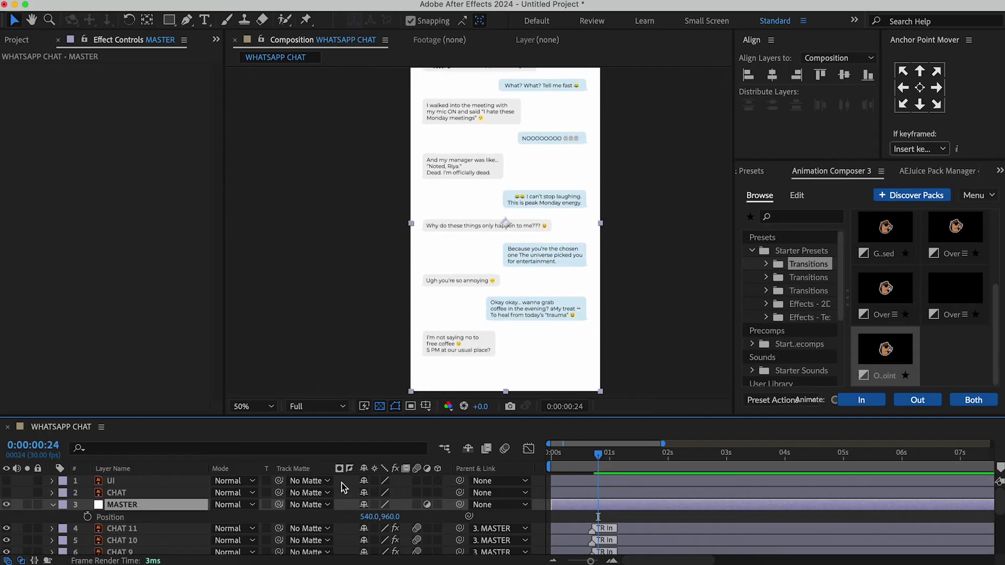
key(super+z)
click(570, 518)
key(p)
key(p)
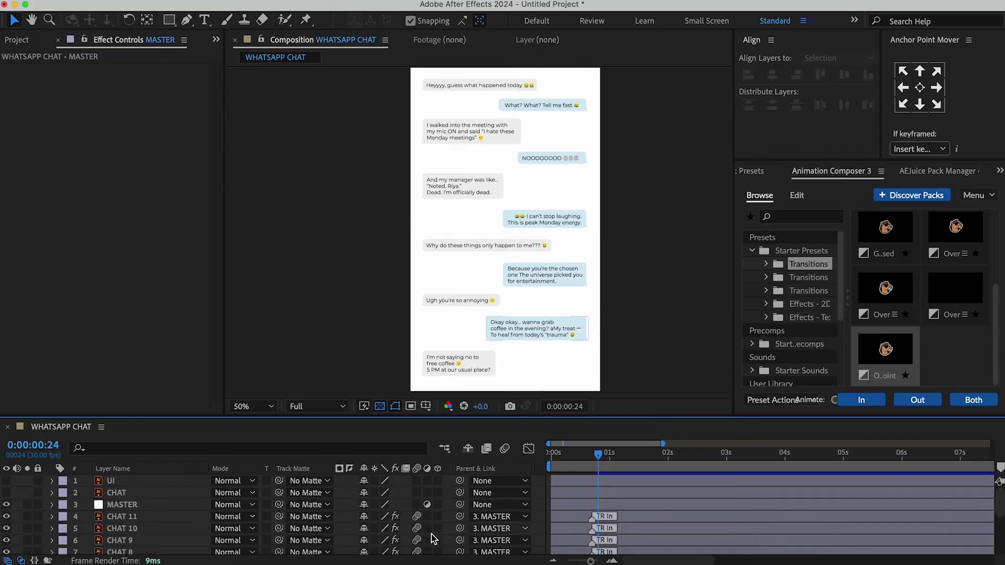
- Make the UI layer visible, turn on the rulers and place a horizontal guide just above the message input bar
click(7, 480)
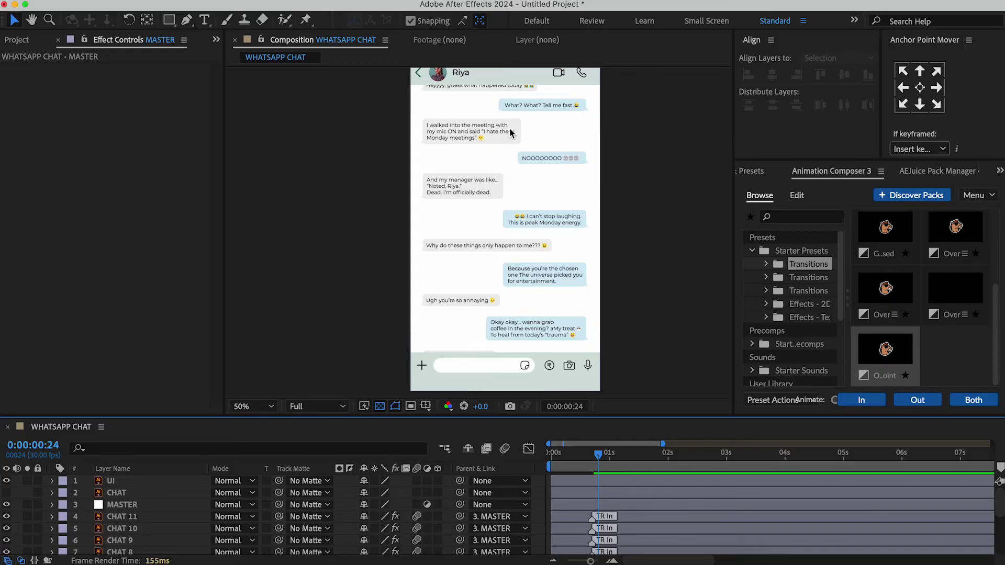
key(super+r)
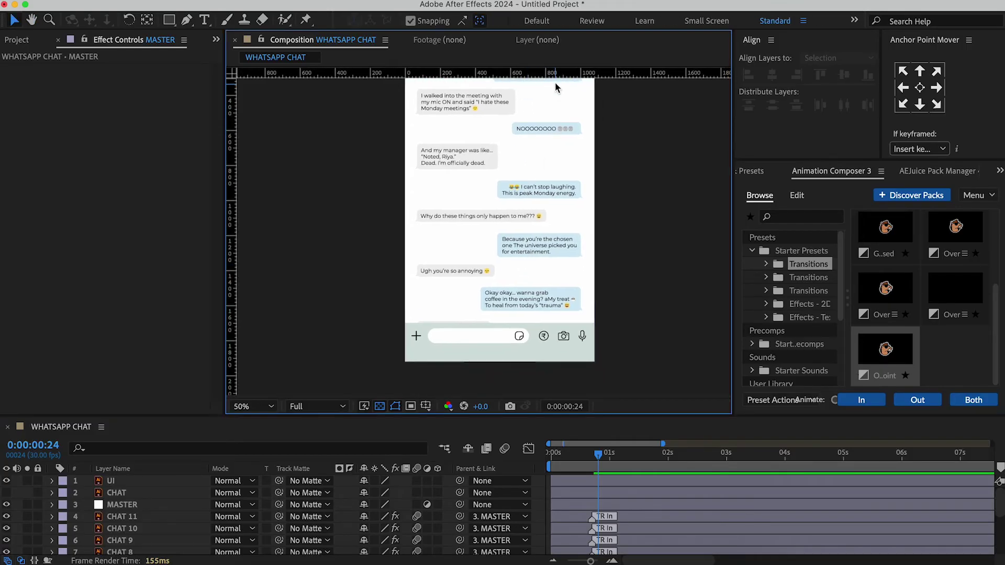
drag(555, 73, 575, 175)
key(period)
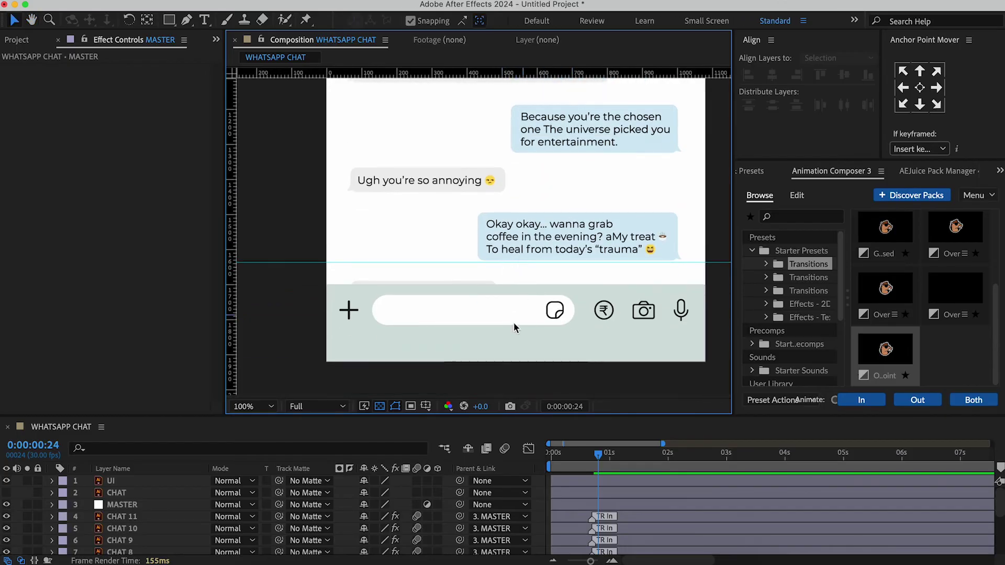
scroll(496, 329, down, 1)
drag(505, 227, 505, 285)
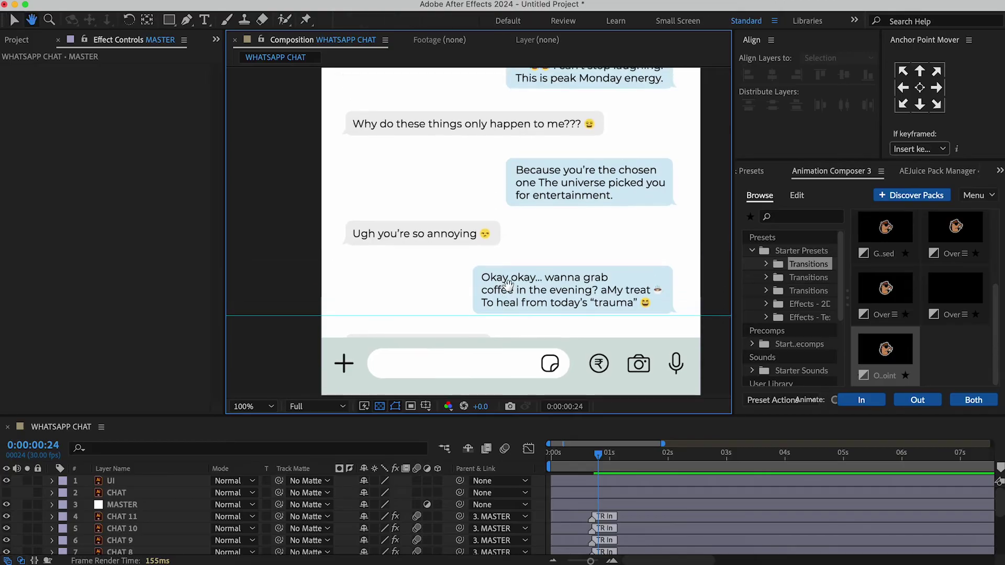
key(comma)
key(shift+slash)
- Set CHAT 2 to start at 0:00:01:00 and CHAT 3 to start at 0:00:01:20
click(561, 462)
scroll(561, 475, down, 5)
click(133, 537)
key(Home)
key(shift+Page_Down)
key(shift+Page_Down)
key(shift+Page_Down)
key(super+Up)
key(bracketleft)
key(shift+Page_Down)
key(shift+Page_Down)
key(ctrl+Up)
key(bracketleft)
key(space)
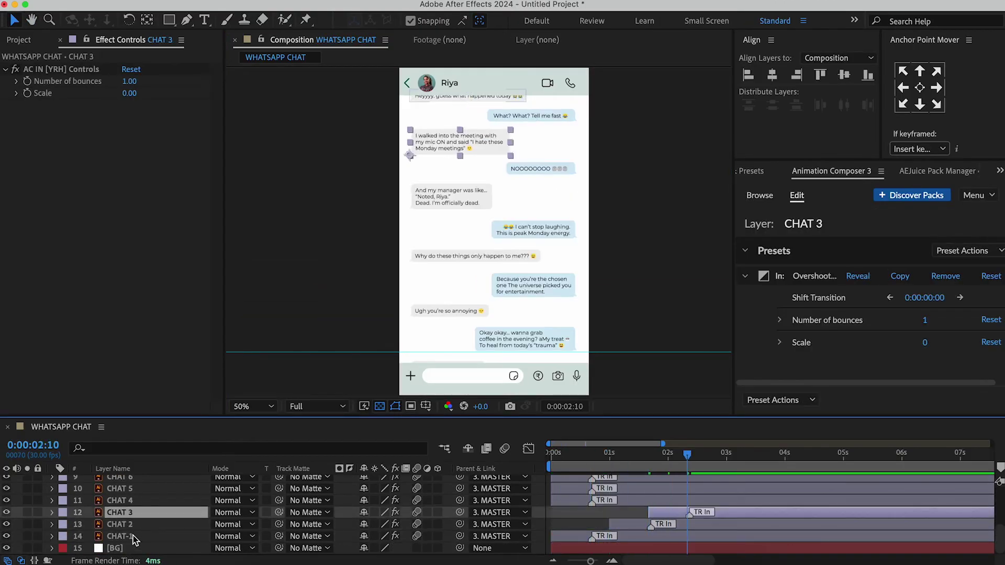
- Stagger the CHAT 4, CHAT 5 and CHAT 6 layers in time, with CHAT 6 starting at about 4 seconds
key(space)
key(ctrl+Up)
key(bracketleft)
mouse_move(707, 492)
mouse_down()
mouse_move(919, 492)
mouse_move(892, 492)
mouse_up()
scroll(892, 492, up, 2)
drag(639, 510, 871, 511)
scroll(871, 511, up, 3)
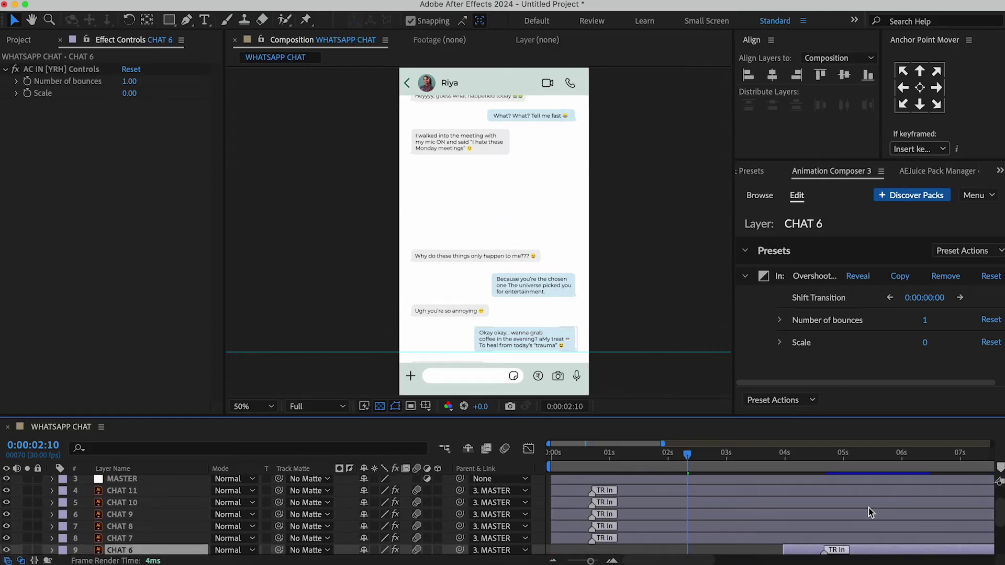
- Stagger CHAT 7 through CHAT 11 one after another in time, with CHAT 11 starting at about 8 seconds
drag(707, 537, 968, 536)
drag(679, 525, 1003, 514)
key(minus)
key(minus)
drag(851, 514, 711, 514)
drag(571, 502, 681, 503)
drag(593, 491, 721, 494)
click(614, 504)
- Preview the staggered chat bubbles from the start of the composition
key(Home)
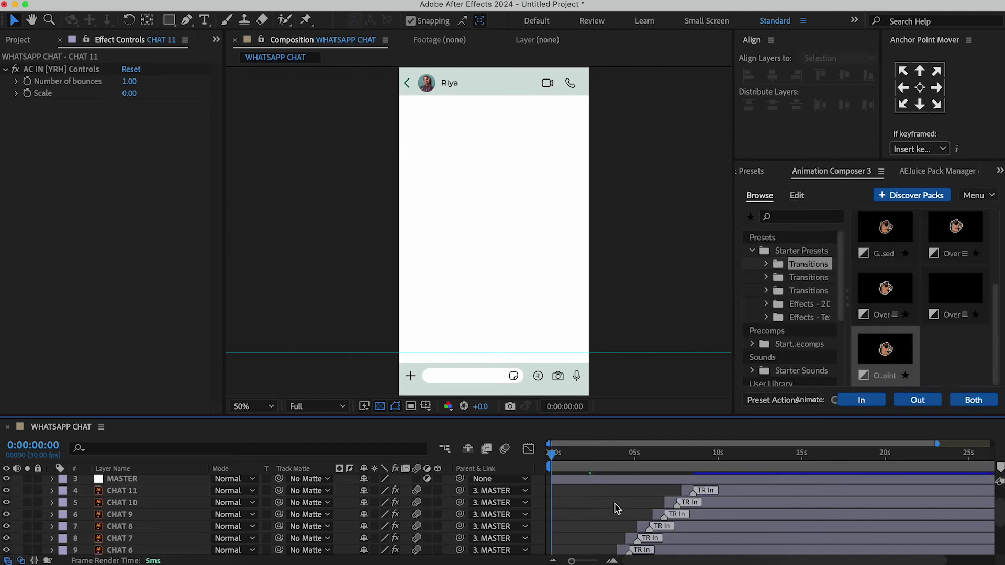
key(space)
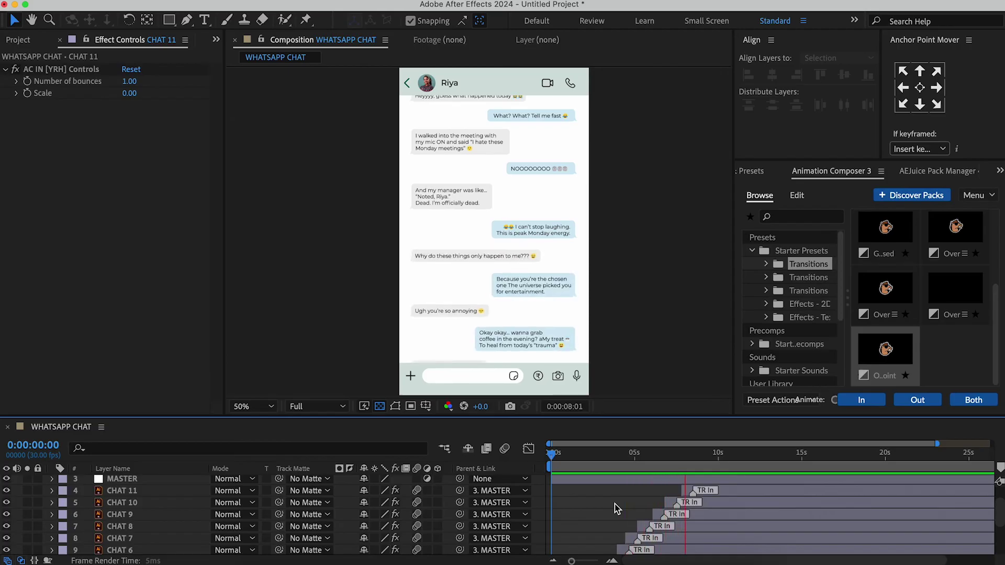
key(space)
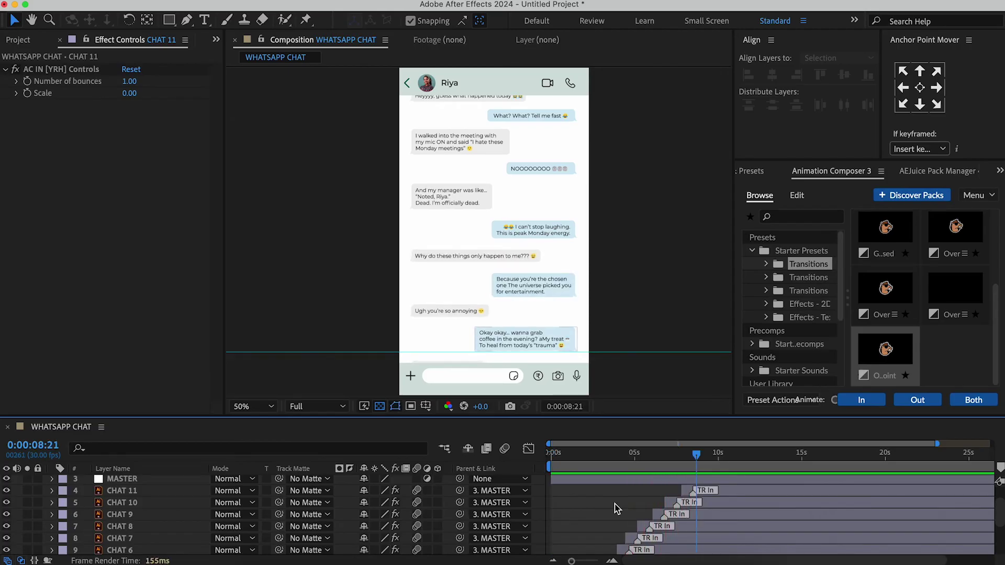
- At 0:00:00:20, lower the MASTER layer to a Position of about 540, 2381, bringing the CHAT-1 bubble close to the guide
scroll(616, 508, up, 2)
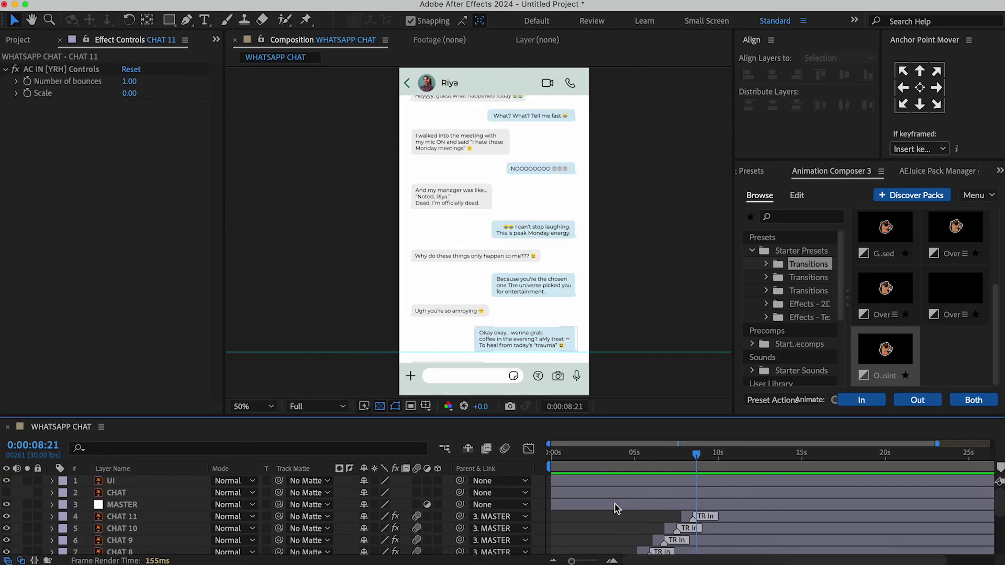
drag(613, 455, 549, 468)
click(557, 505)
key(p)
drag(392, 516, 570, 518)
drag(552, 455, 562, 455)
drag(386, 516, 666, 537)
scroll(588, 345, up, 1)
drag(588, 345, 605, 176)
drag(397, 517, 425, 509)
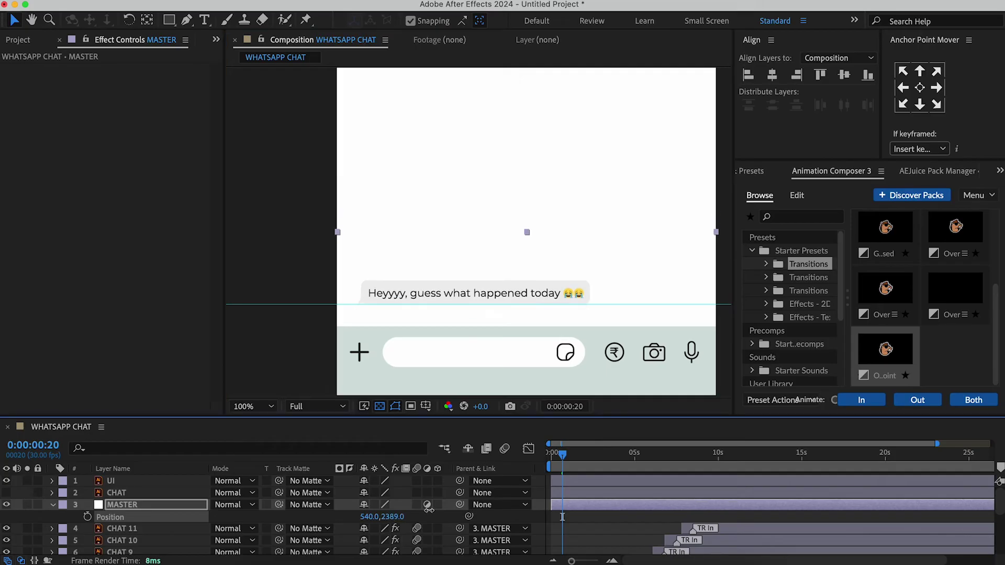
- Fine-tune the MASTER layer's Y position to 2388 so the first bubble rests on the guide
click(396, 517)
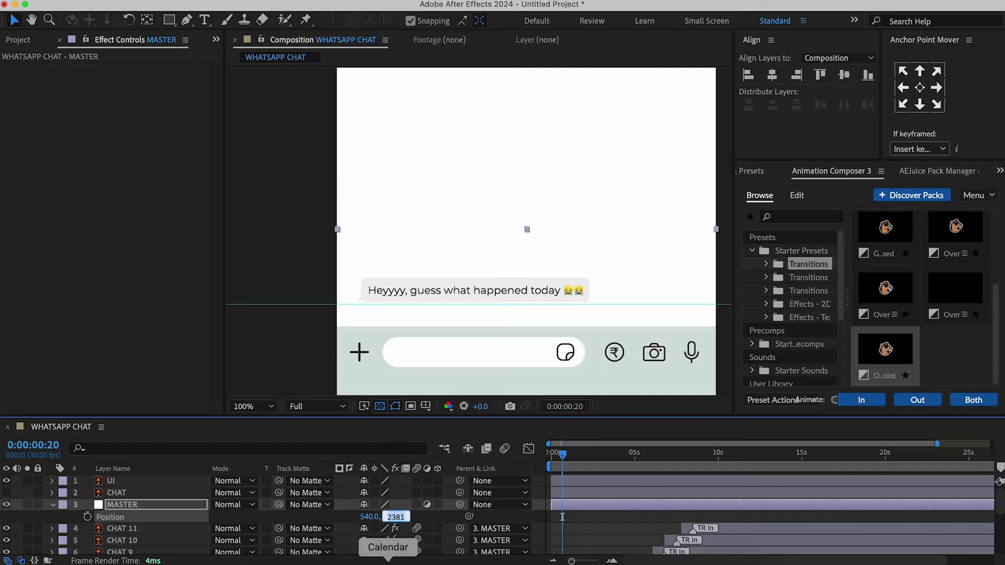
key(Up)
key(Up)
key(Up)
key(Down)
key(Down)
key(Return)
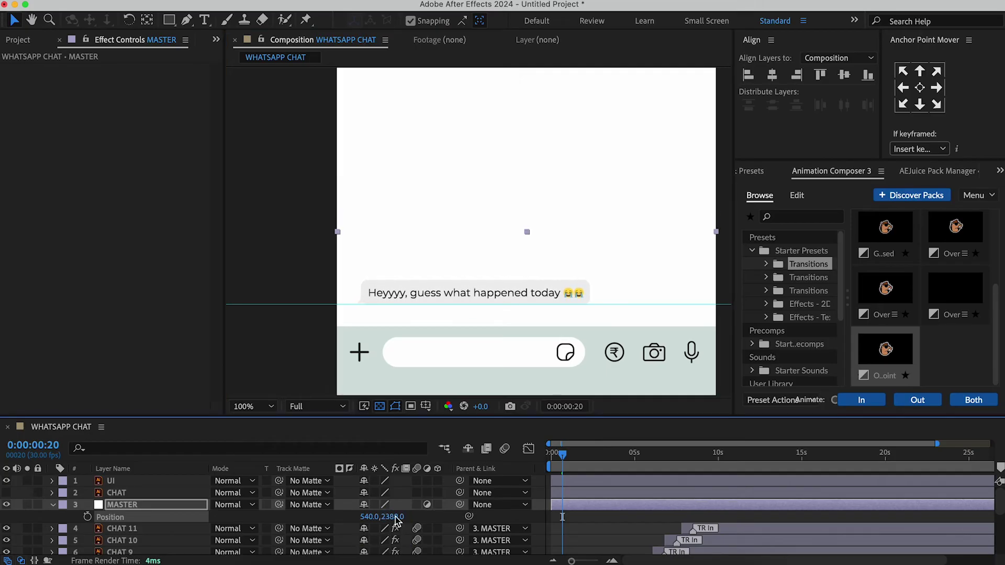
click(575, 530)
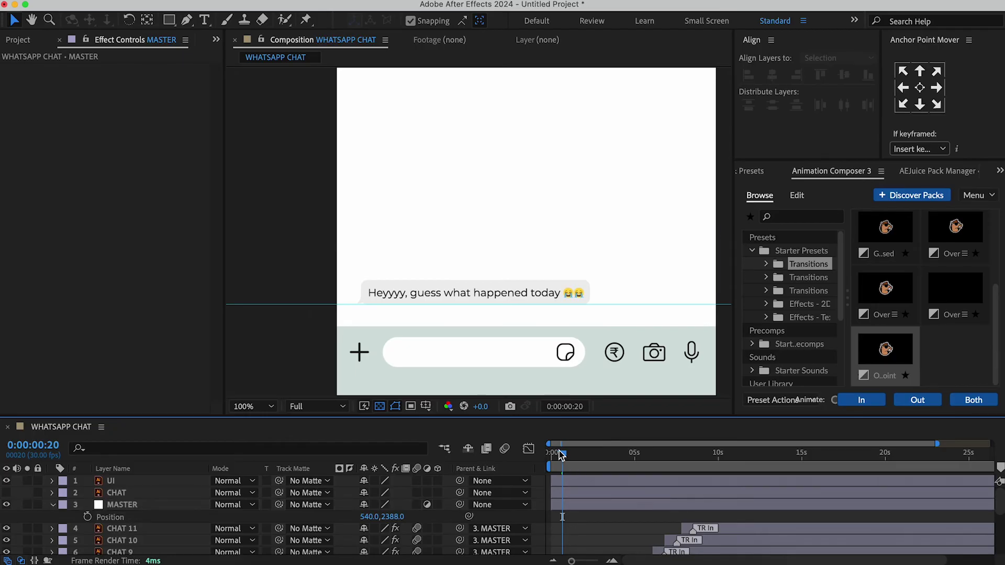
- Add a Position keyframe to the MASTER layer at 0:00:01:00
scroll(586, 528, down, 4)
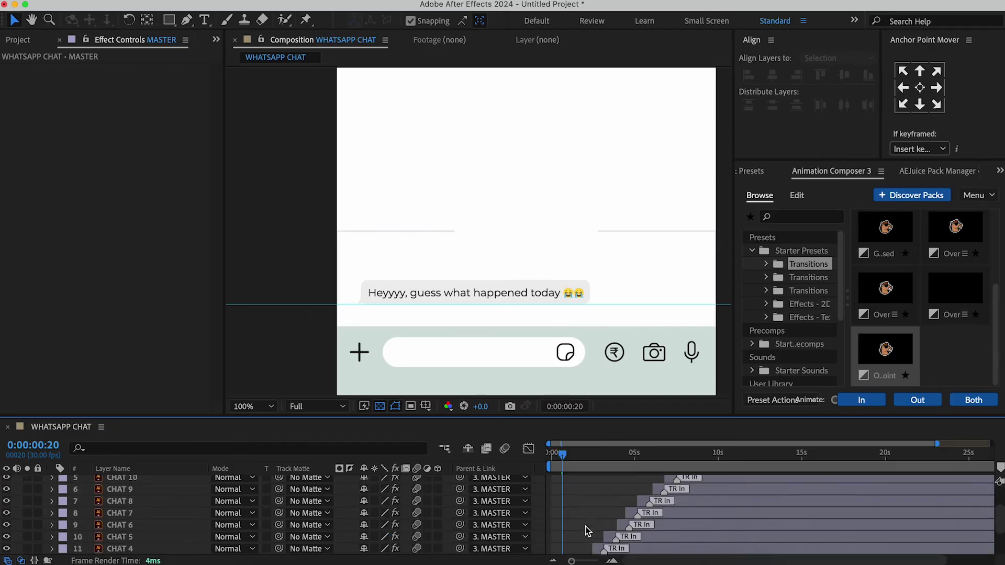
scroll(585, 526, down, 4)
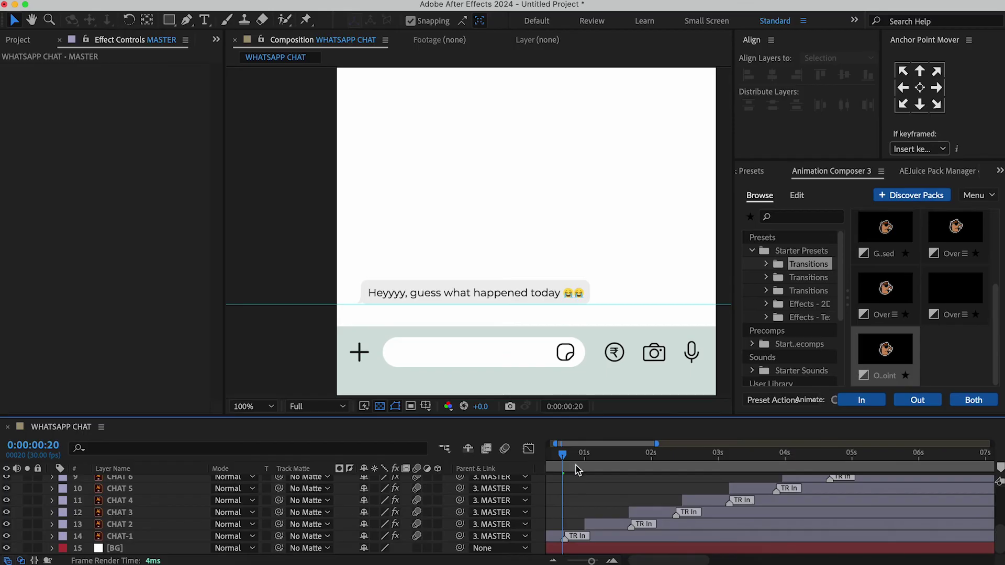
scroll(589, 491, up, 5)
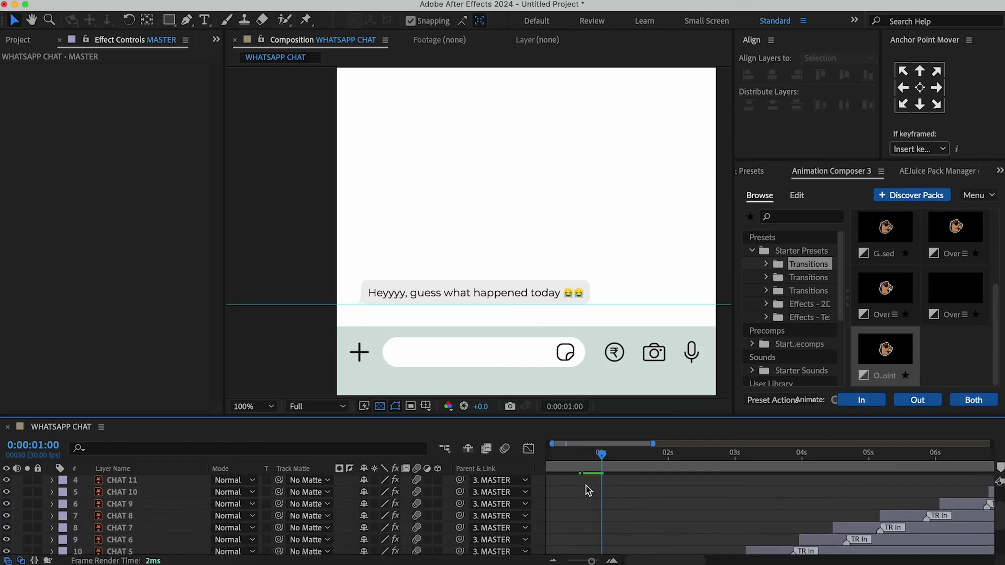
click(595, 500)
key(p)
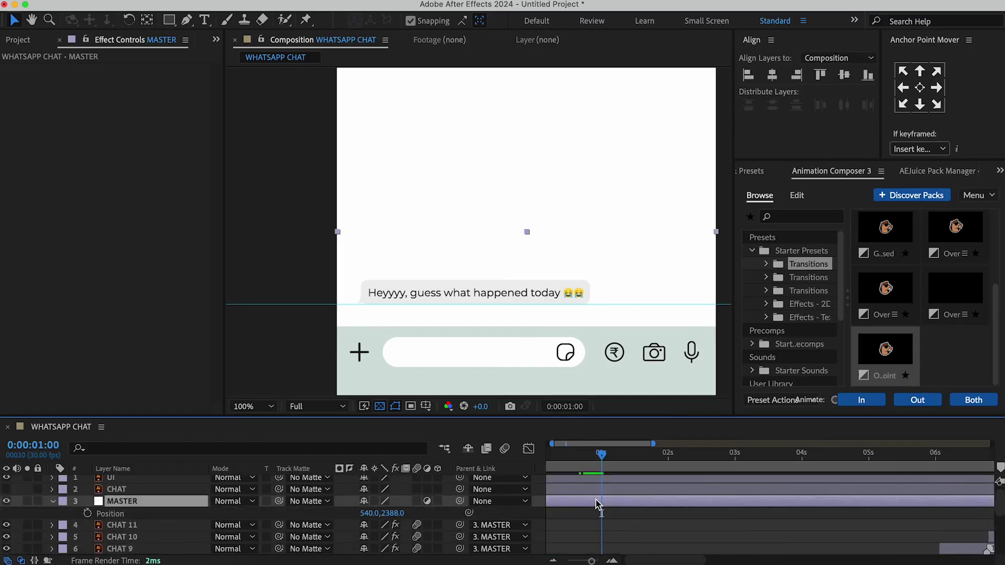
click(87, 514)
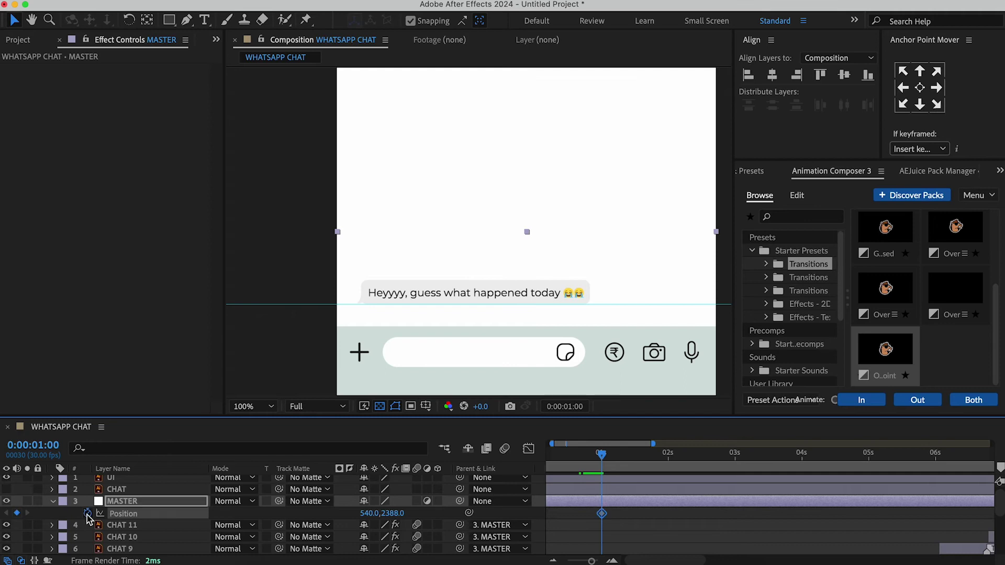
- At 0:00:01:10, raise MASTER to Position 540, 2274 so the "What? What? Tell me fast" bubble sits on the guide
key(shift+Page_Down)
key(shift+Up)
key(shift+Up)
key(shift+Up)
key(shift+Up)
key(shift+Up)
key(shift+Up)
key(shift+Up)
key(shift+Up)
key(shift+Up)
key(shift+Up)
key(shift+Up)
key(shift+Up)
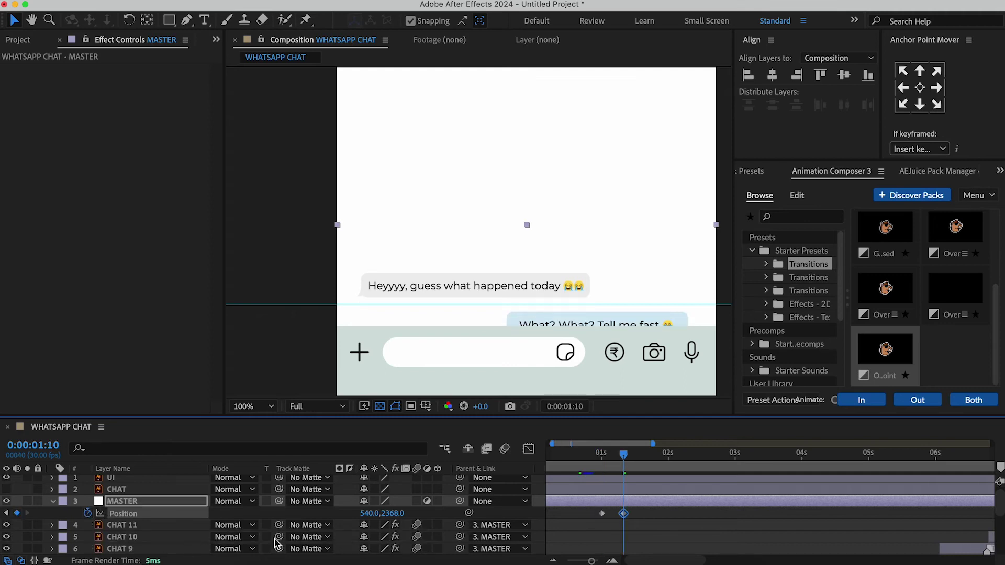
key(Down)
key(Down)
key(Down)
key(Down)
key(Down)
key(Down)
key(Down)
key(Down)
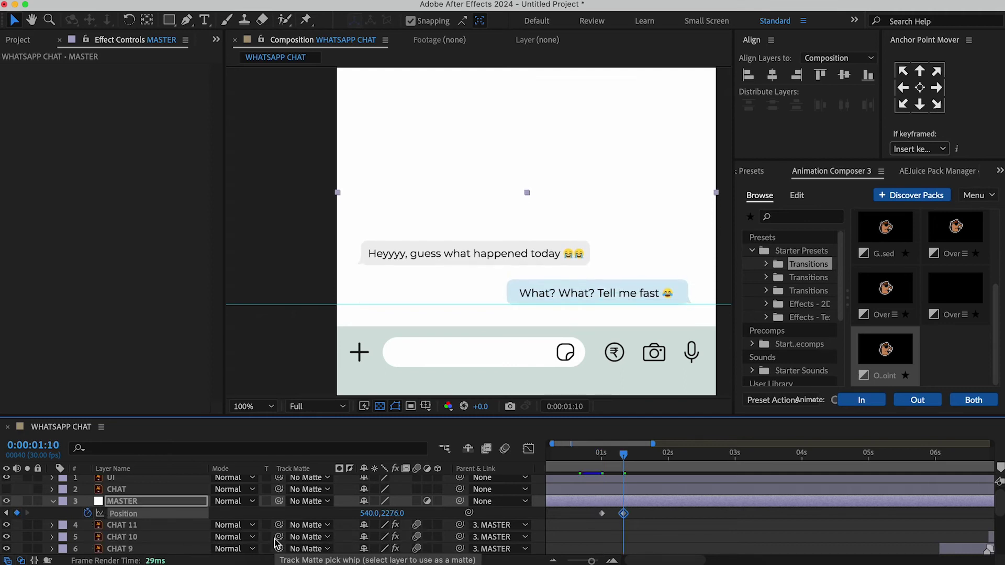
key(Up)
key(Up)
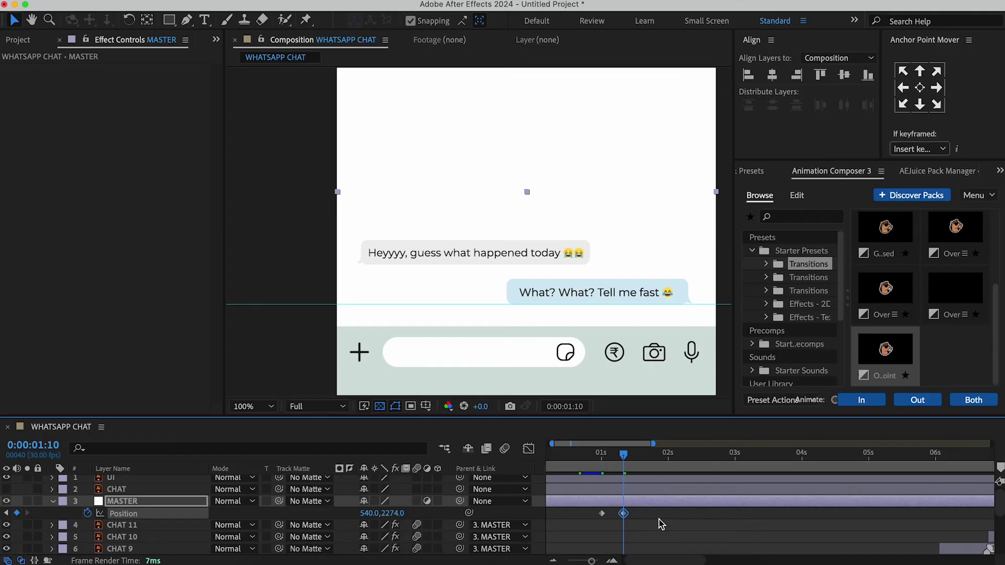
- Delay the CHAT 3 layer slightly so it starts at about 0:00:01:26
scroll(662, 524, down, 5)
click(649, 460)
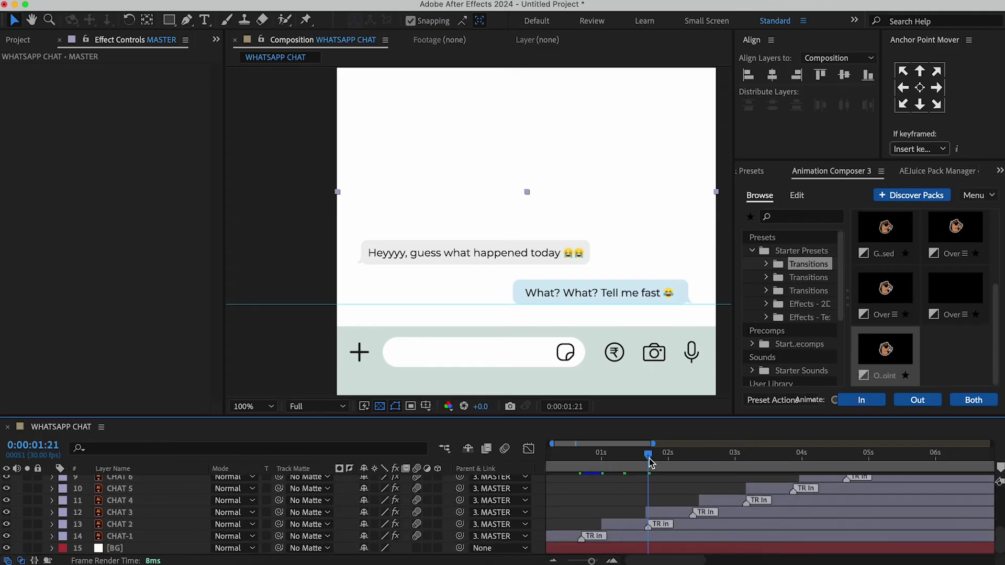
drag(663, 514, 675, 515)
scroll(661, 466, up, 5)
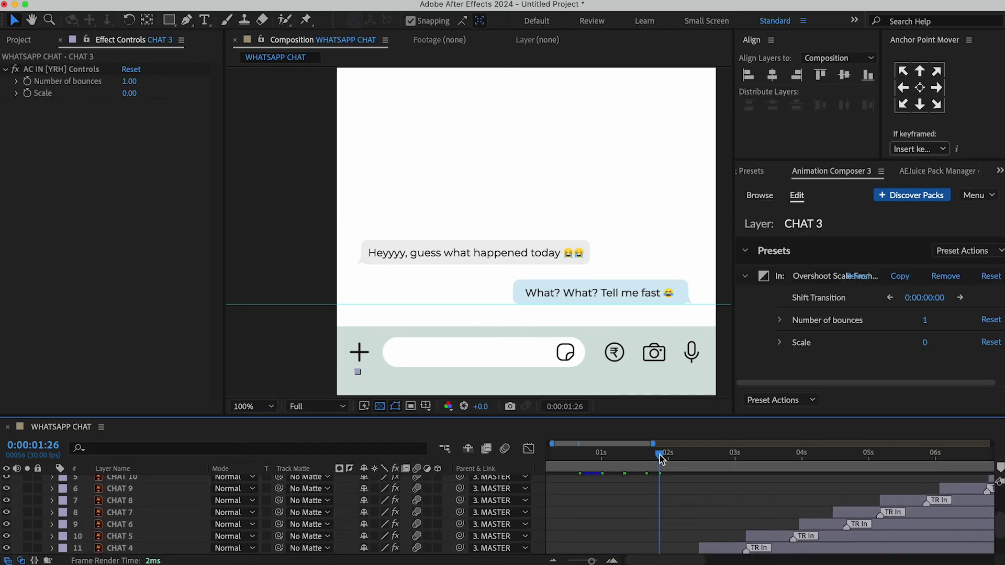
- Add a MASTER Position hold keyframe at 0:00:01:26 and raise the layer to 540, 2086 at 0:00:02:06
click(593, 513)
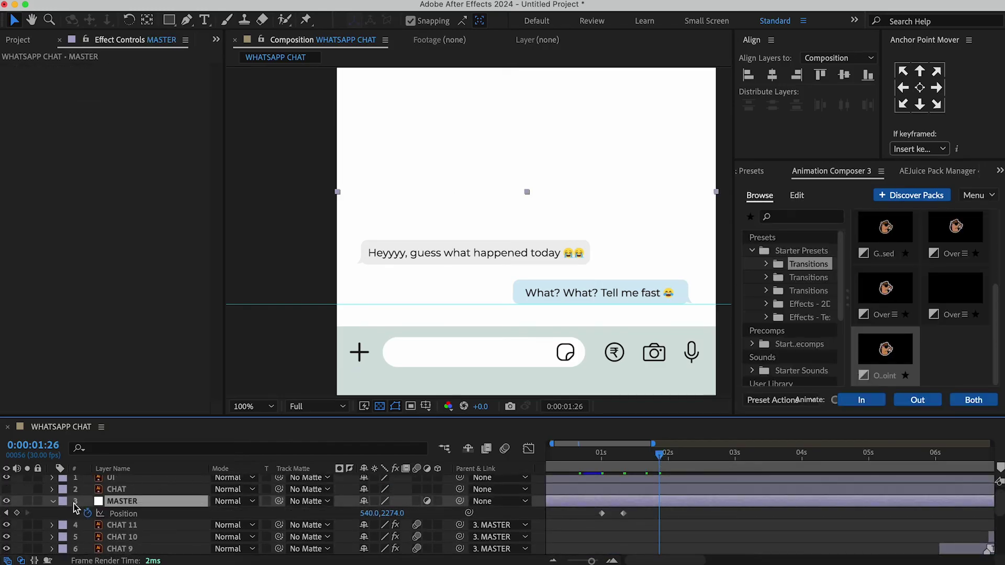
click(18, 515)
key(shift+Page_Down)
key(shift+Up)
key(shift+Up)
key(shift+Up)
key(shift+Up)
key(shift+Up)
key(shift+Up)
key(shift+Up)
key(shift+Up)
key(shift+Up)
key(shift+Up)
key(shift+Up)
key(shift+Up)
key(shift+Up)
key(shift+Up)
key(shift+Up)
key(shift+Up)
key(shift+Up)
key(shift+Up)
key(Up)
key(Up)
key(Up)
key(Up)
key(Up)
key(Up)
key(Up)
key(Up)
key(Up)
key(Up)
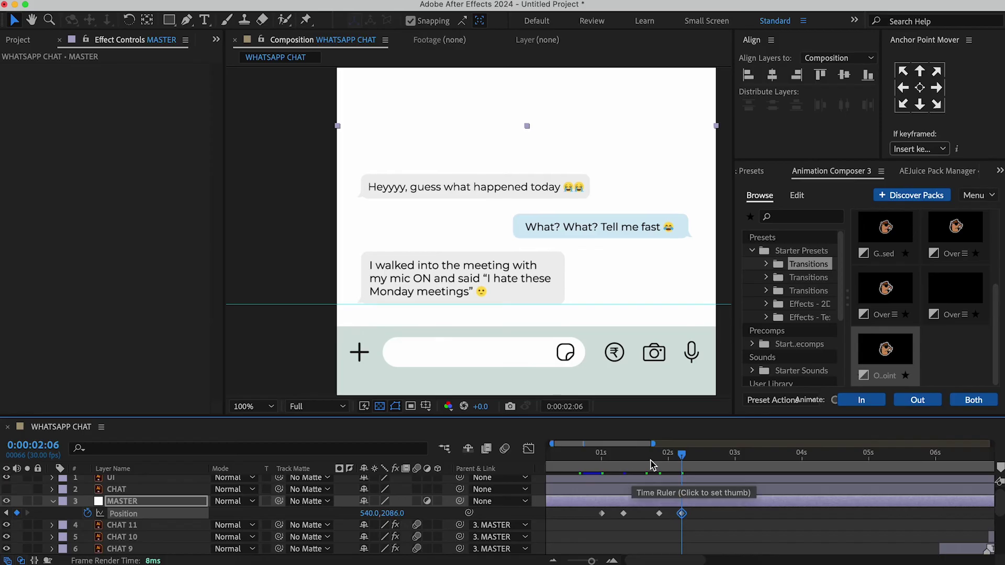
- Delay CHAT 4 to start at about 0:00:02:22 and CHAT 5 to start at about 0:00:03:20
scroll(704, 501, down, 3)
scroll(705, 501, right, 1)
click(681, 513)
drag(708, 501, 732, 502)
- Keyframe MASTER's Position at 0:00:02:22 and, ten frames further on, raise it until the "NOOOOOOOO" bubble rests on the guide
scroll(732, 505, up, 4)
click(665, 455)
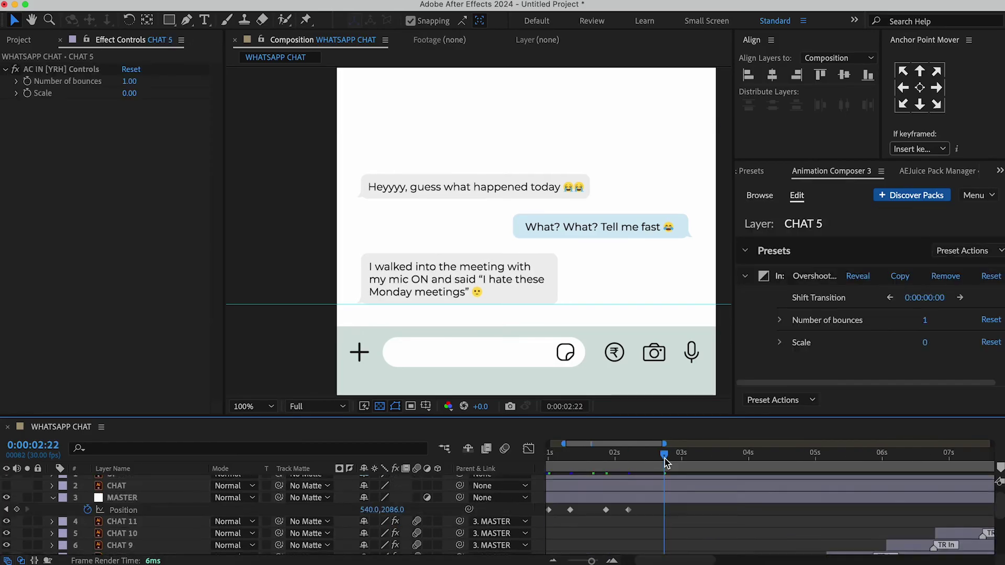
click(122, 500)
click(18, 514)
key(shift+Page_Down)
key(shift+Up)
key(shift+Up)
key(shift+Up)
key(shift+Up)
key(shift+Up)
key(shift+Up)
key(shift+Up)
key(shift+Up)
key(shift+Up)
key(shift+Up)
key(shift+Up)
key(Up)
key(Up)
- Keyframe MASTER's Position at 0:00:03:20 and raise the layer to 540, 1776 at 0:00:04:00
scroll(630, 511, down, 4)
scroll(631, 510, right, 2)
click(626, 457)
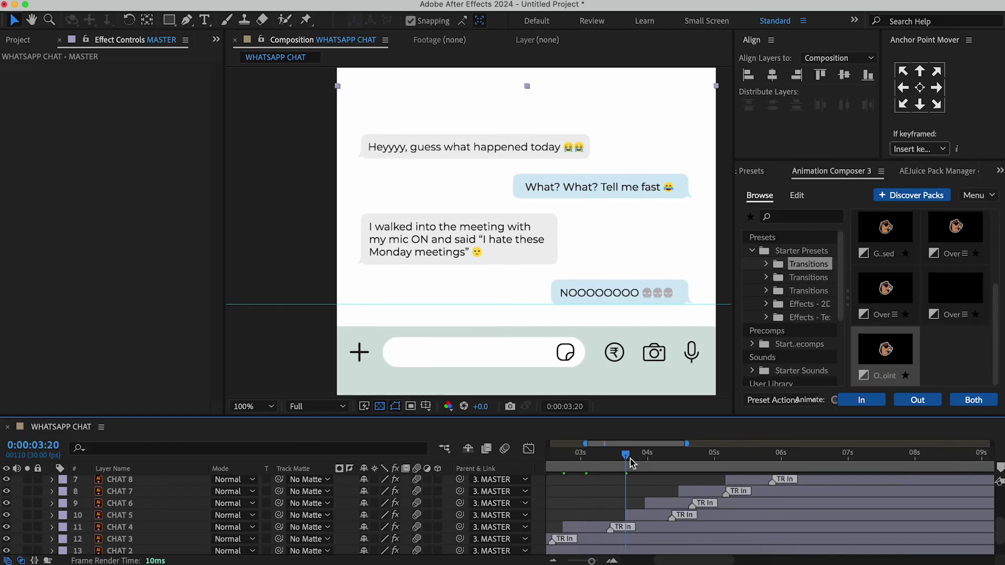
scroll(627, 492, up, 4)
key(alt+p)
key(shift+Page_Down)
key(shift+Up)
key(shift+Up)
key(shift+Up)
key(shift+Up)
key(shift+Up)
key(shift+Up)
key(shift+Up)
key(shift+Up)
key(shift+Up)
key(shift+Up)
key(shift+Up)
key(shift+Up)
key(shift+Up)
key(shift+Up)
key(shift+Up)
key(shift+Up)
key(shift+Up)
key(shift+Up)
key(shift+Up)
key(Up)
key(Up)
key(Up)
key(Up)
key(Up)
key(Up)
- Delay the layers CHAT 6 to CHAT 11 in a staggered cascade, with CHAT 6 starting at about 0:00:04:16 and CHAT 7 at about 0:00:05:13
scroll(665, 511, down, 4)
scroll(664, 510, right, 1)
drag(649, 517, 683, 518)
drag(659, 504, 843, 515)
scroll(777, 503, up, 2)
click(885, 505)
drag(910, 493, 979, 491)
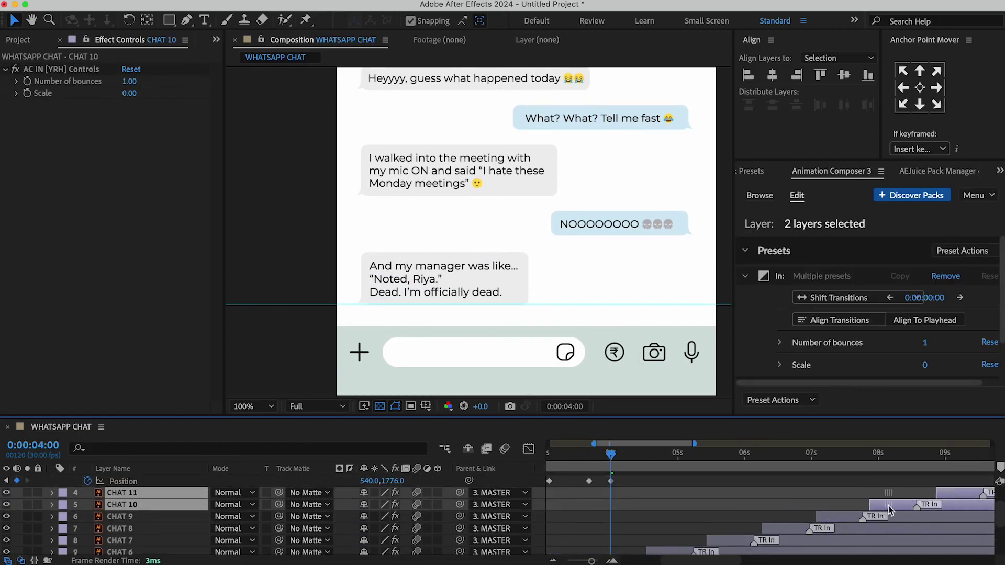
- Keyframe MASTER's Position at 0:00:04:16 and raise the layer to 540, 1606 at 0:00:04:26
scroll(785, 497, left, 3)
click(768, 458)
click(768, 489)
key(alt+p)
key(shift+Page_Down)
key(shift+Up)
key(shift+Up)
key(shift+Up)
key(shift+Up)
key(shift+Up)
key(shift+Up)
key(shift+Up)
key(shift+Up)
key(shift+Up)
key(shift+Up)
key(shift+Up)
key(shift+Up)
key(shift+Up)
key(shift+Up)
key(shift+Up)
key(shift+Up)
key(shift+Up)
key(shift+Up)
key(shift+Down)
key(Down)
key(Down)
- Keyframe MASTER's Position at 0:00:05:13 and raise the layer to 540, 1468 at 0:00:05:23
scroll(775, 497, down, 4)
scroll(775, 497, right, 1)
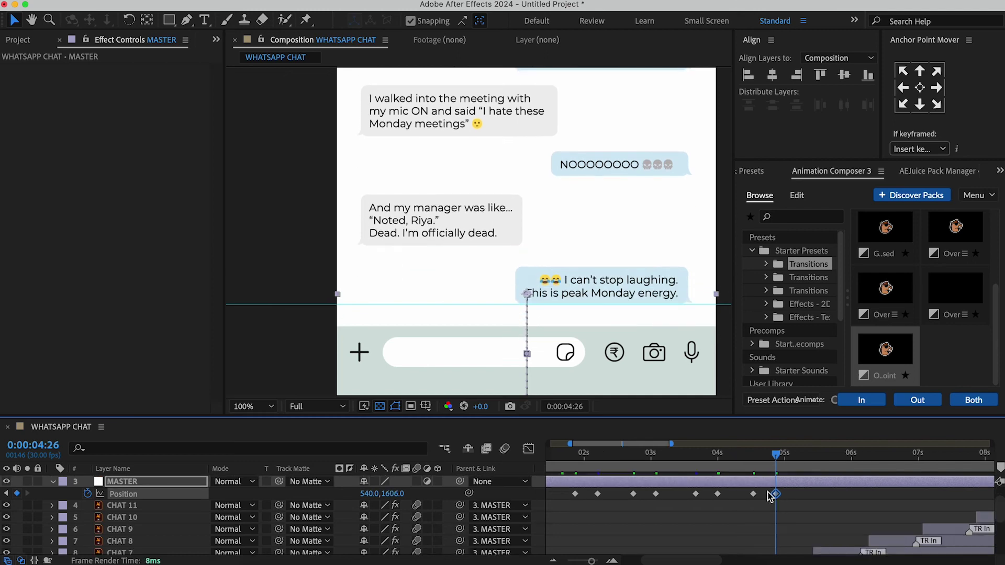
click(815, 462)
key(shift+Up)
key(shift+Up)
key(shift+Up)
key(shift+Up)
key(shift+Up)
key(shift+Up)
key(shift+Up)
key(shift+Up)
key(shift+Down)
key(shift+Down)
key(shift+Down)
key(shift+Down)
key(shift+Down)
key(shift+Down)
key(shift+Down)
key(shift+Down)
key(shift+Page_Down)
scroll(814, 461, up, 3)
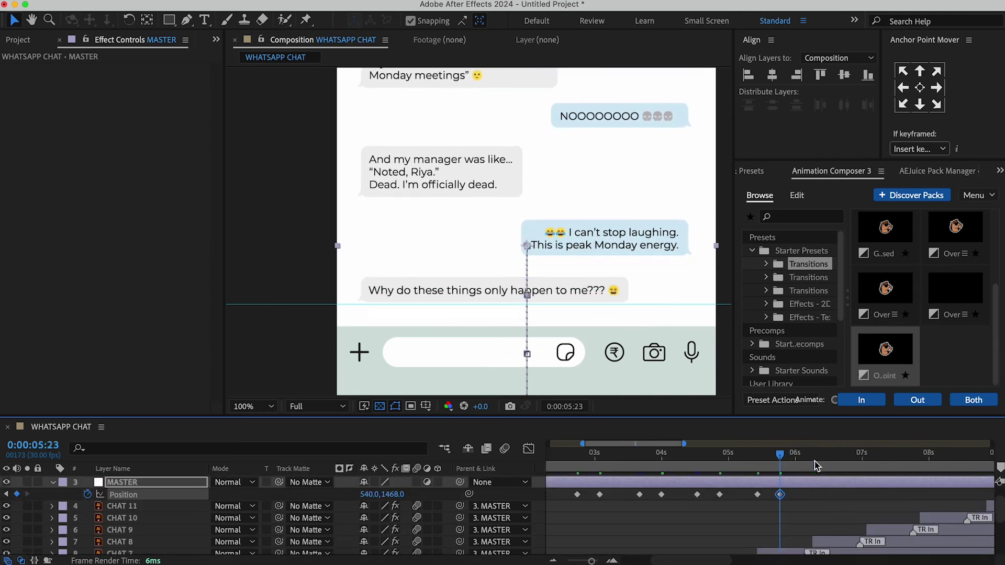
- Add MASTER Position keyframe pairs at 0:00:06:08 and 0:00:06:18, and at 0:00:07:02 and 0:00:07:12, raising each new bubble onto the guide
click(865, 459)
key(alt+p)
key(shift+Page_Down)
key(shift+Up)
key(shift+Up)
key(shift+Up)
key(shift+Up)
key(shift+Up)
key(shift+Up)
key(shift+Up)
key(shift+Up)
key(shift+Up)
key(shift+Up)
key(shift+Up)
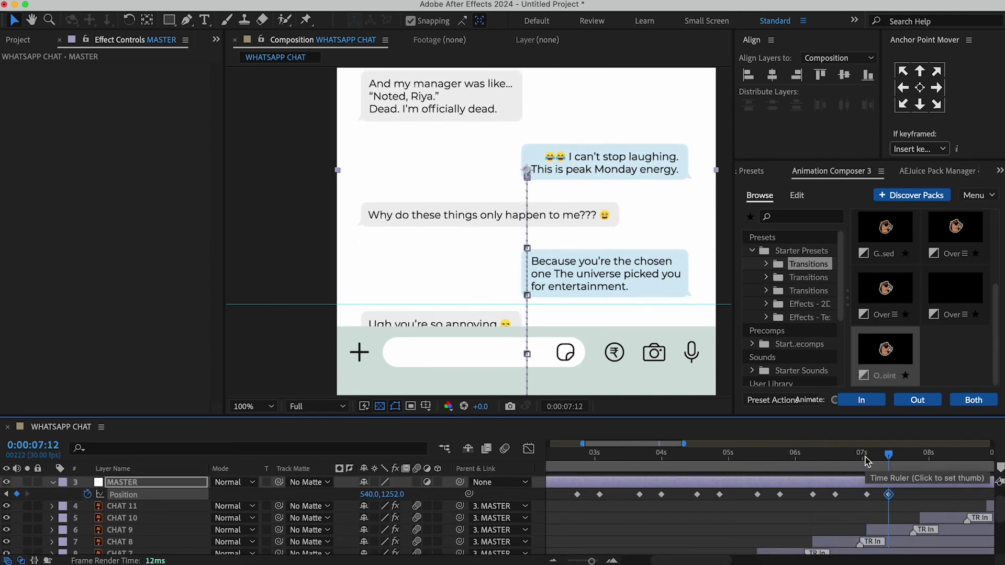
- Delay CHAT 10 to start at about 0:00:08:02 and CHAT 11 to start at about 0:00:09:08
key(shift+Page_Down)
key(shift+Page_Down)
scroll(904, 492, right, 3)
drag(859, 516, 899, 506)
- Keyframe MASTER's Position at 0:00:08:02 and raise it at 0:00:08:12 until the "Okay okay... wanna grab coffee" bubble rests on the guide
click(815, 482)
key(alt+p)
key(shift+Page_Down)
key(shift+Up)
key(shift+Up)
key(shift+Up)
key(shift+Up)
key(shift+Up)
key(shift+Up)
key(shift+Up)
key(shift+Up)
key(shift+Up)
key(shift+Up)
key(shift+Up)
key(shift+Up)
key(shift+Up)
key(shift+Up)
key(shift+Up)
key(shift+Up)
key(shift+Up)
key(shift+Up)
key(shift+Up)
key(shift+Up)
- Keyframe MASTER's Position at 0:00:09:08 and raise the layer to 540, 764 at 0:00:09:18 so the last bubble rests on the guide
click(862, 460)
key(alt+p)
key(shift+Page_Down)
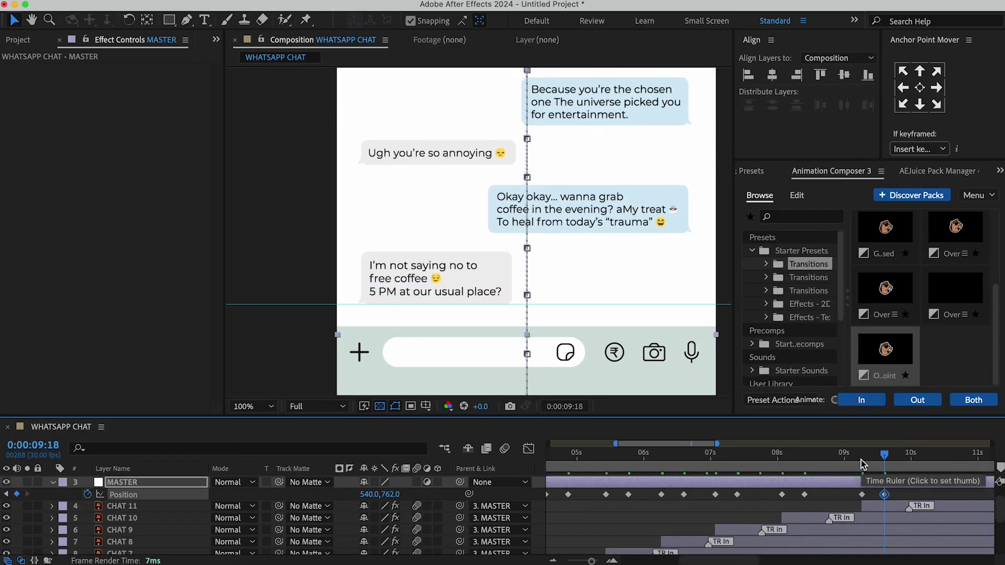
- Preview the whole chat animation from the start to check the bubble timing and scrolling
key(grave)
drag(831, 74, 579, 94)
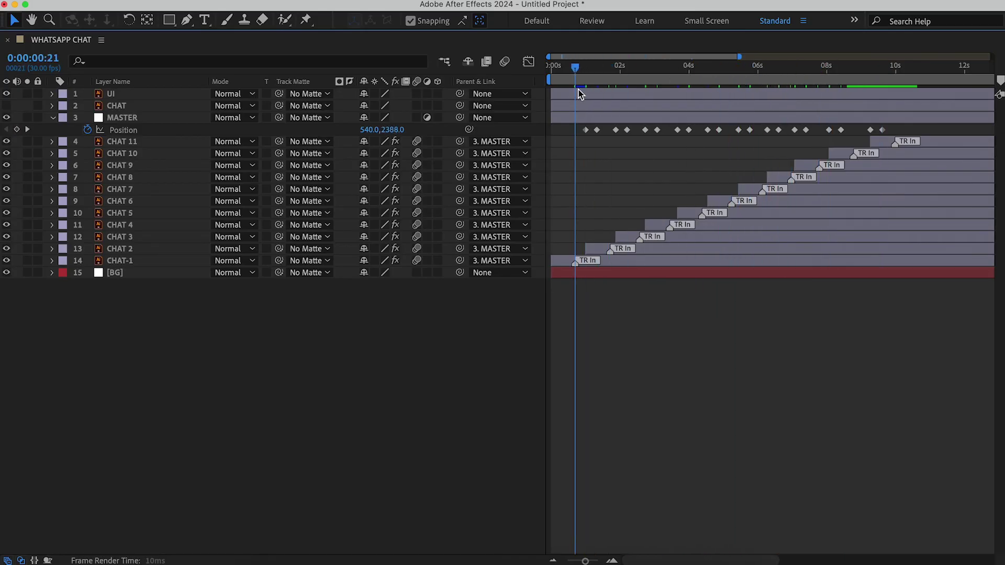
key(space)
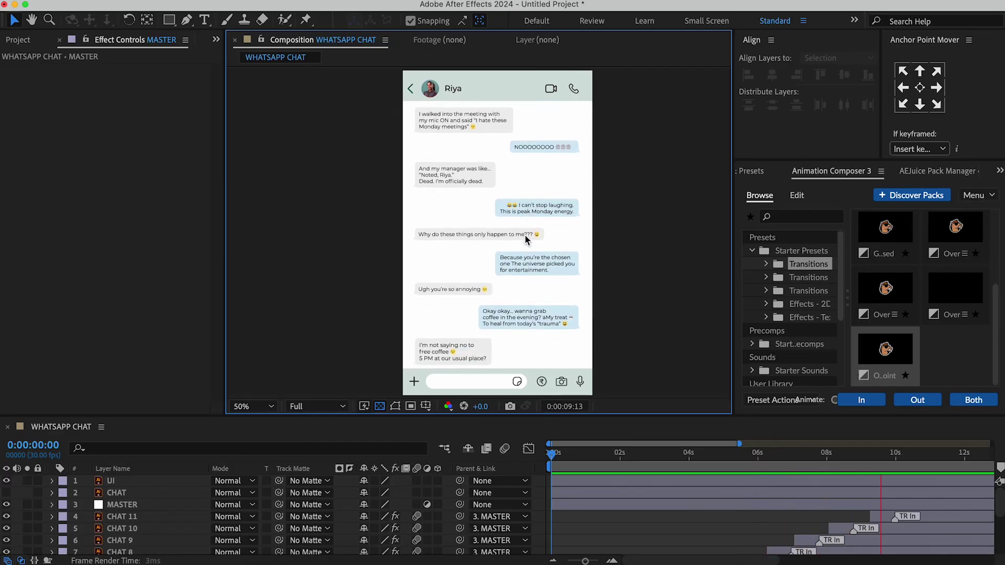
key(space)
- Reveal and select all of MASTER's Position keyframes in the enlarged timeline and display their speed graph
click(578, 507)
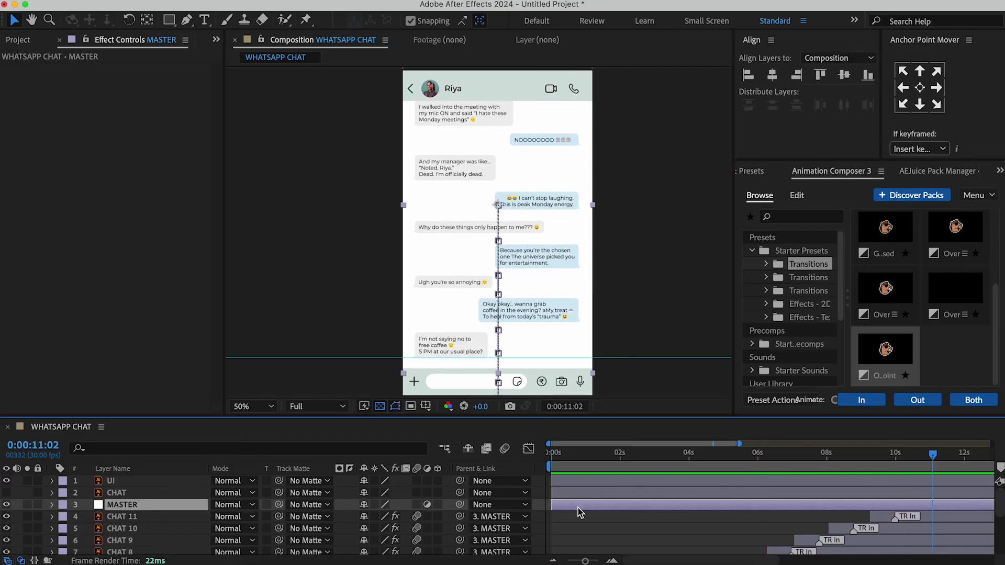
key(u)
key(grave)
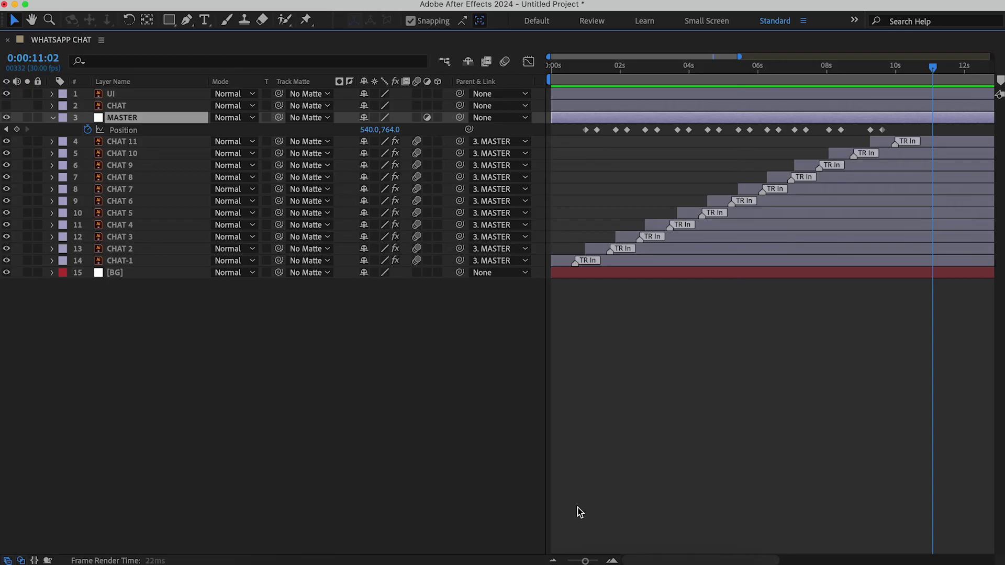
drag(952, 377, 485, 63)
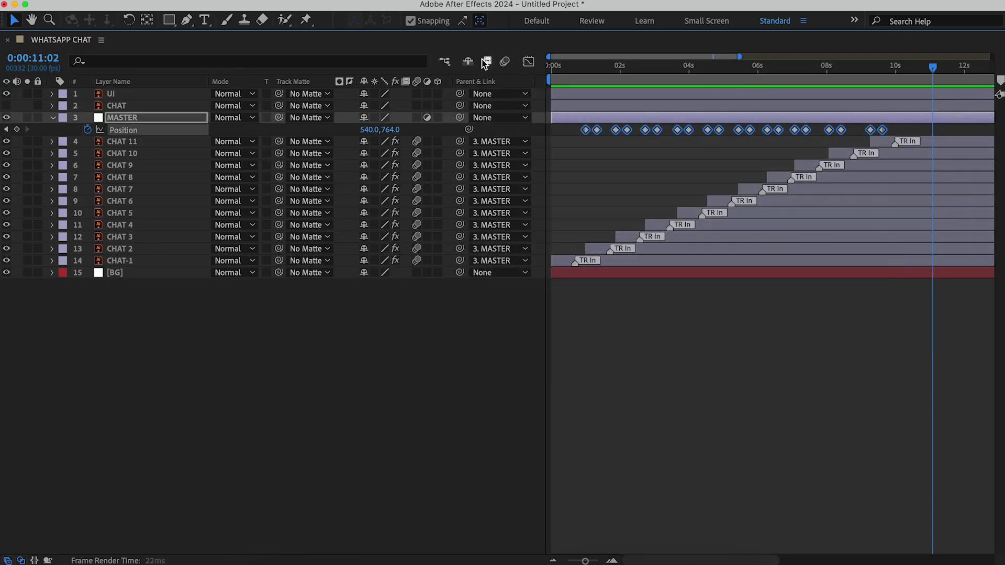
key(equal)
click(529, 62)
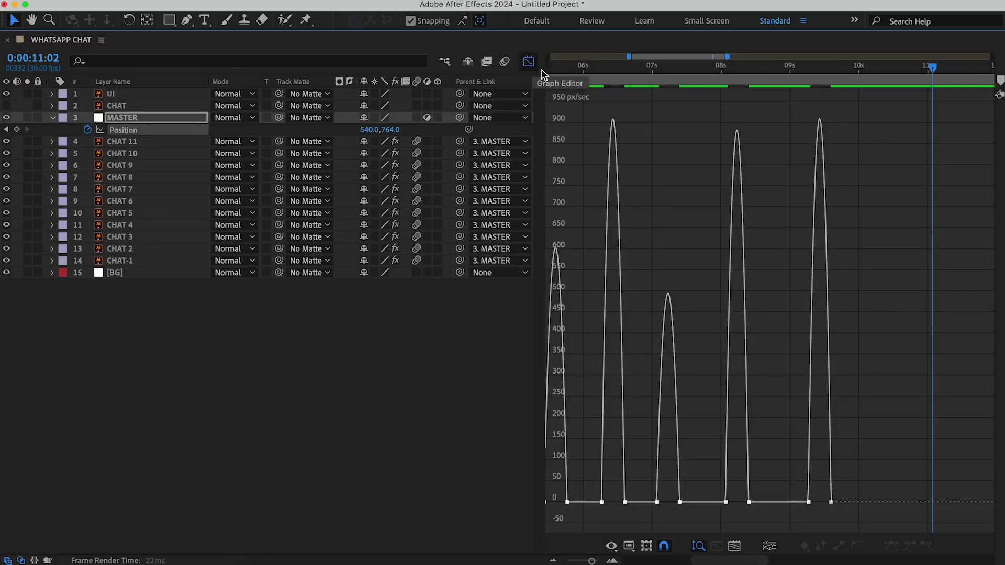
- Reshape the easing of MASTER's selected Position keyframes in the speed graph so each scroll starts fast and slows down gradually
key(minus)
drag(923, 472, 489, 530)
key(equal)
key(equal)
key(equal)
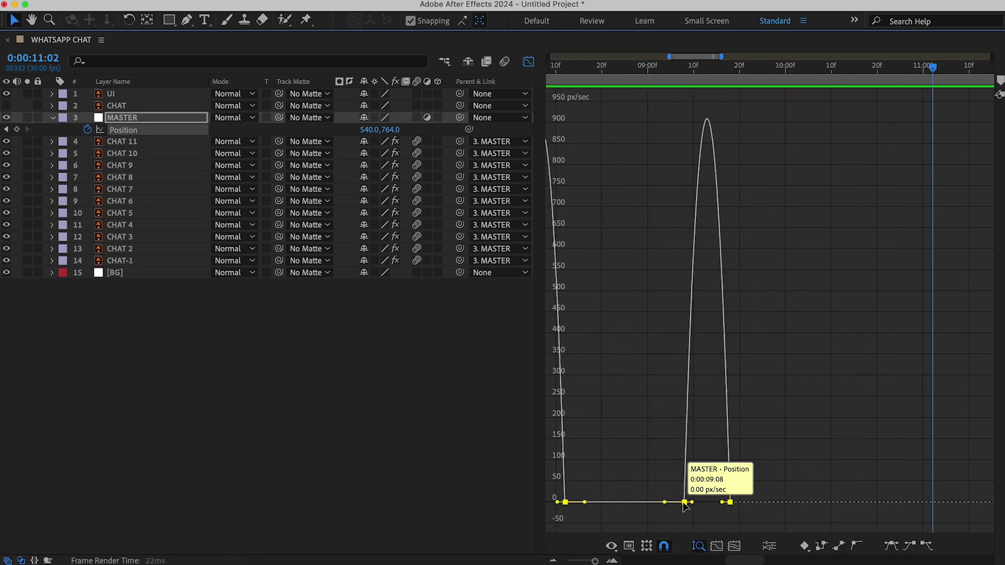
drag(723, 502, 710, 502)
- Preview the chat animation from the start to check the eased scrolling
key(grave)
key(Home)
key(minus)
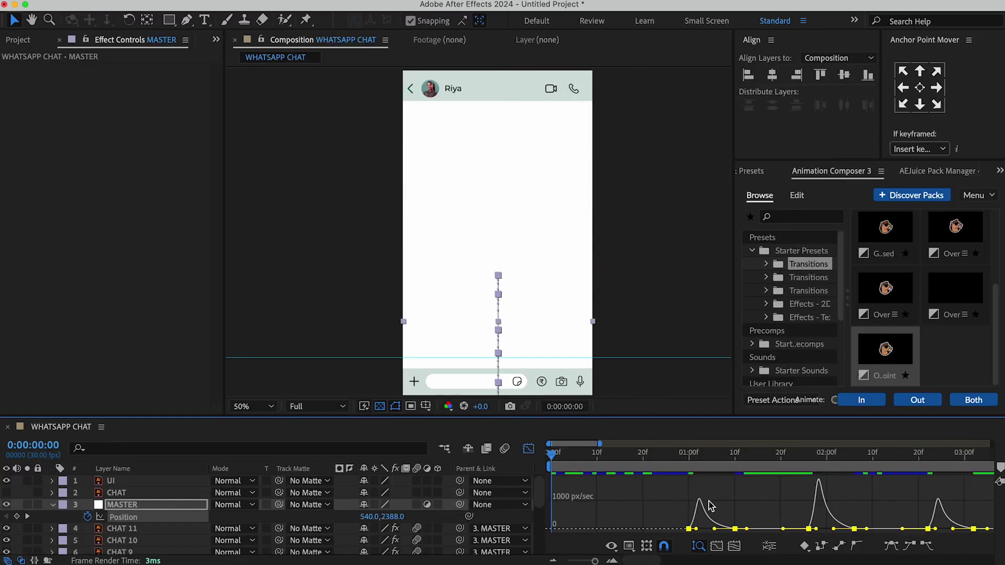
key(space)
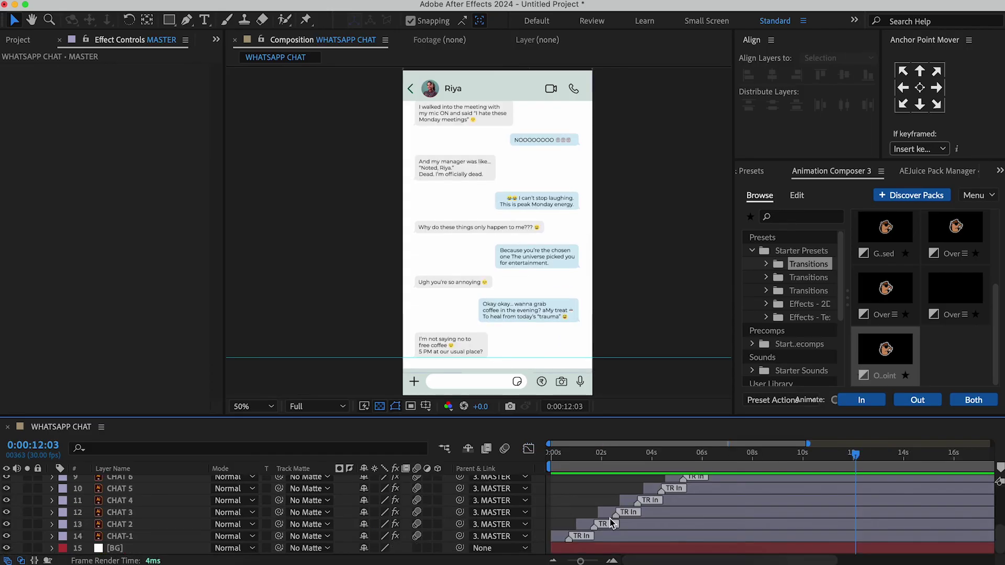
- Move CHAT 10's start to 0:00:08:20 and shift its pair of MASTER Position keyframes to begin at the same time
key(grave)
click(738, 120)
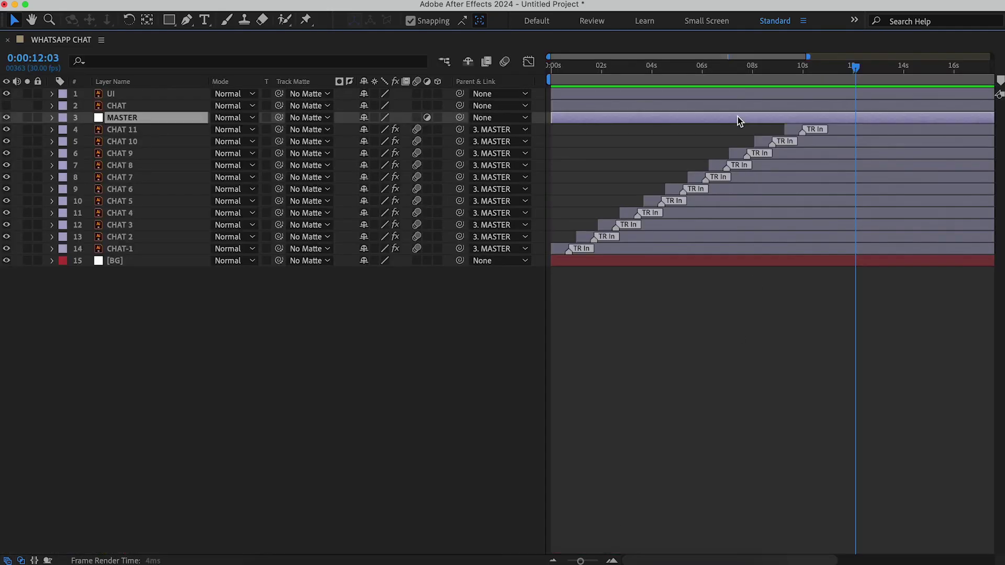
key(p)
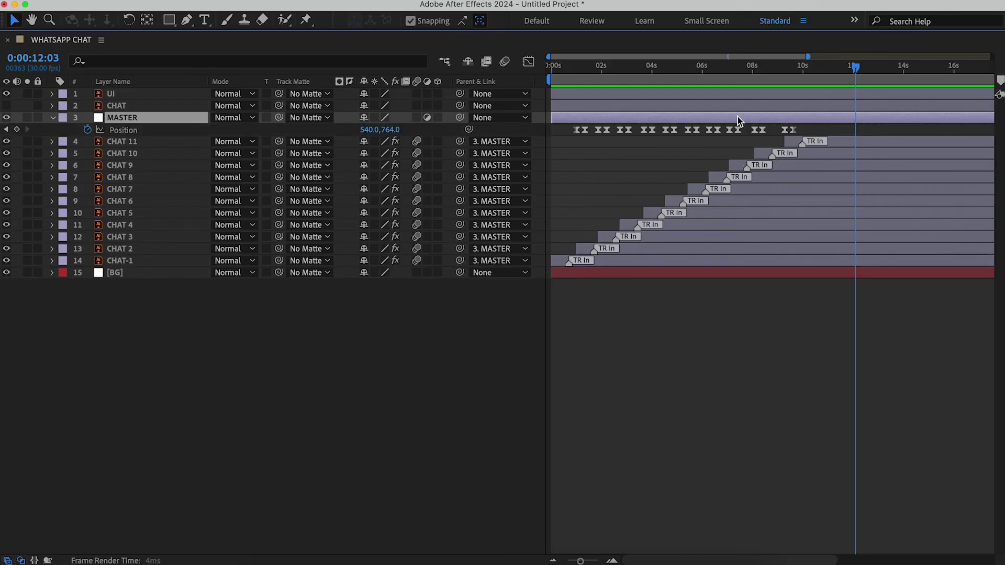
scroll(738, 120, up, 6)
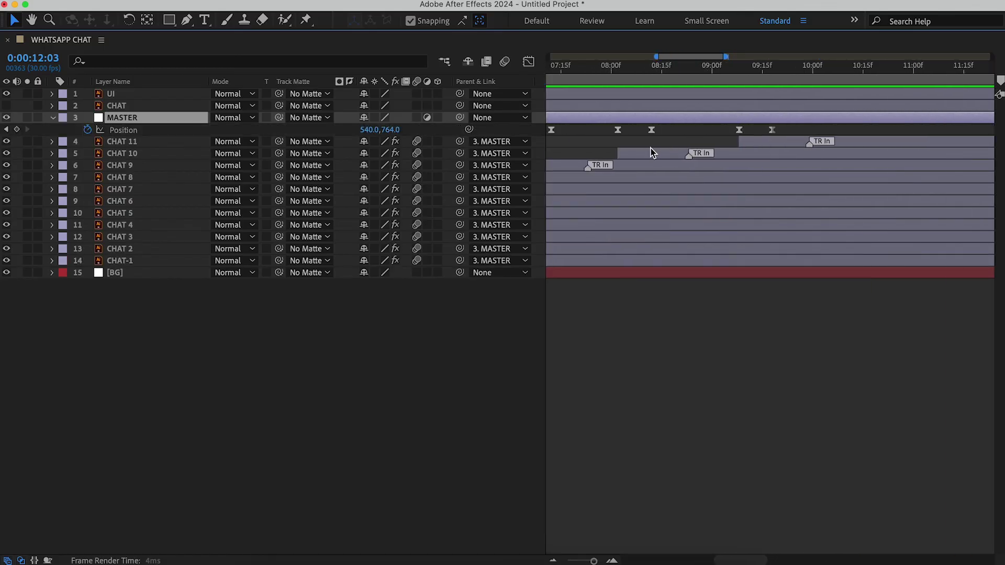
click(652, 151)
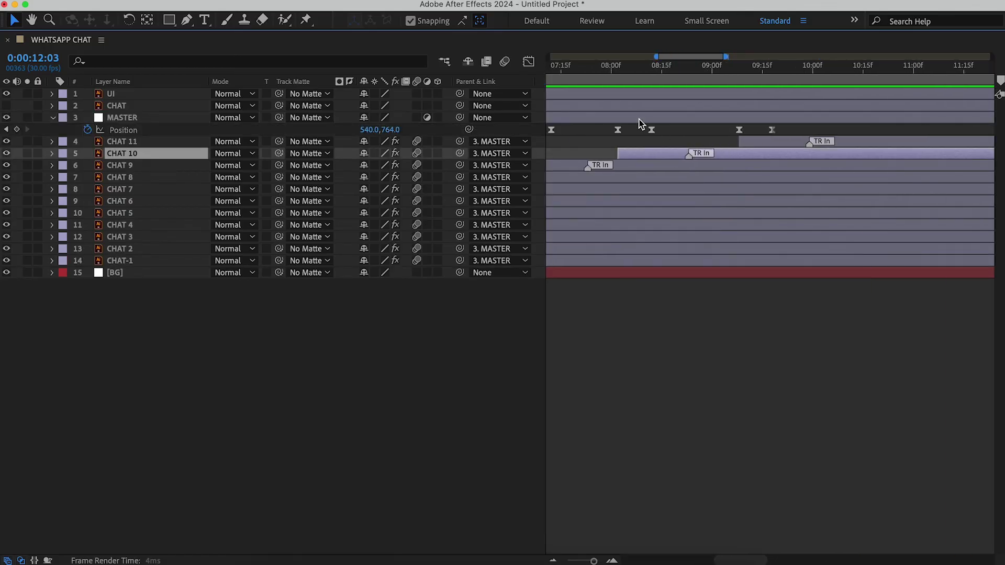
scroll(635, 126, left, 3)
drag(594, 67, 721, 78)
key(bracketleft)
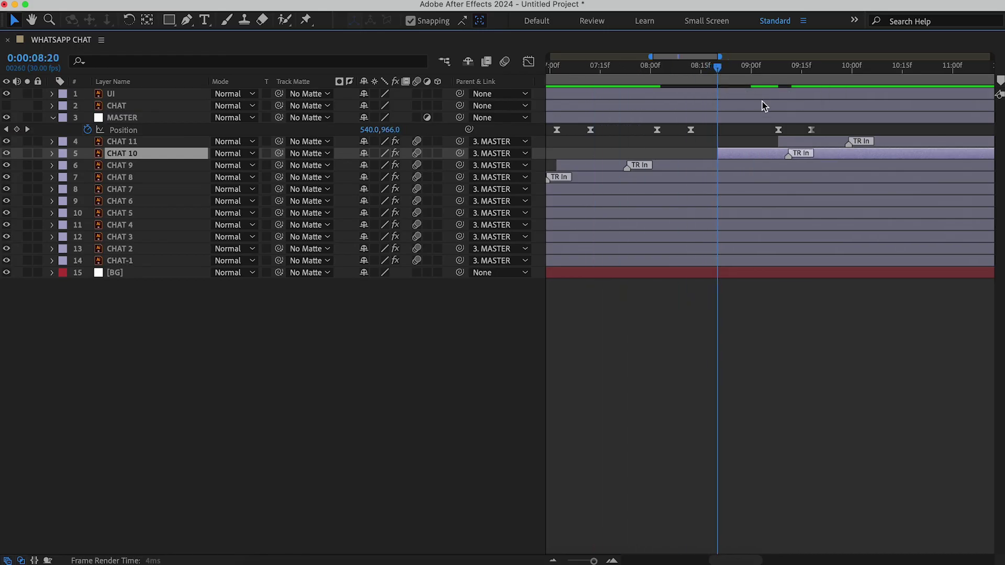
drag(741, 126, 709, 136)
- Shift CHAT 11 to start at 0:00:10:00 and move the last two MASTER Position keyframes to match
click(804, 143)
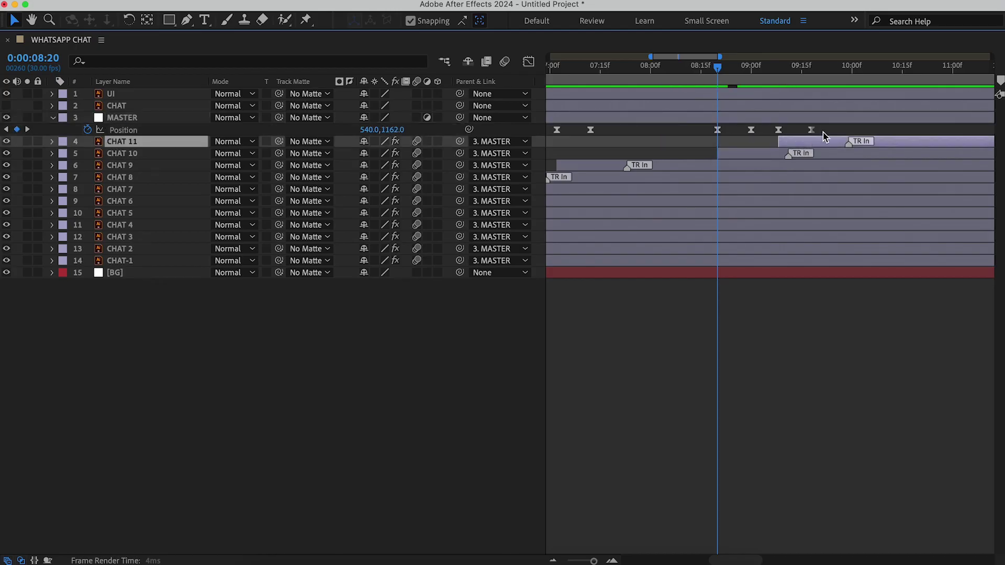
drag(836, 134, 779, 135)
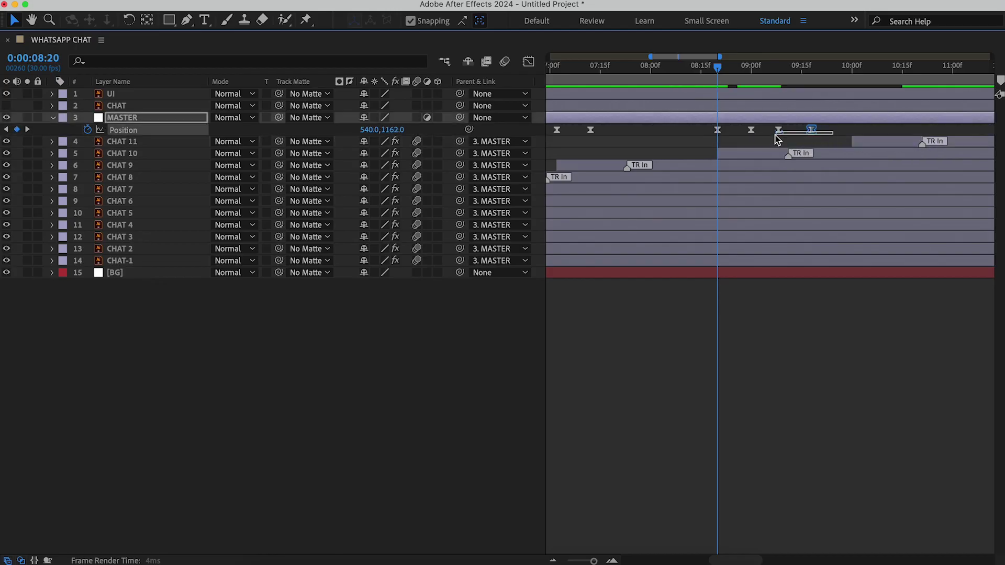
click(785, 329)
- Preview the end of the conversation to check the retimed last two bubbles
key(s)
key(grave)
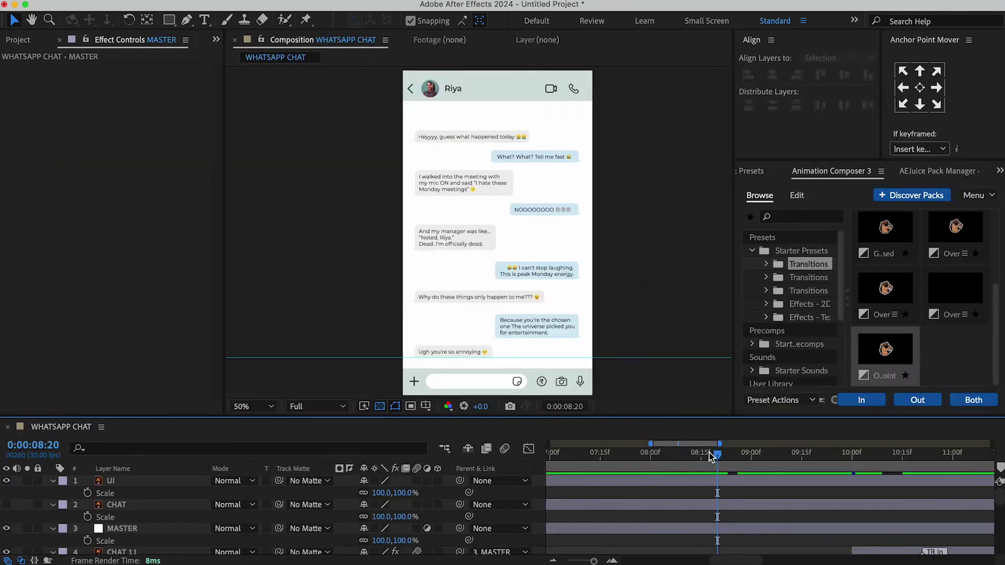
drag(648, 456, 638, 455)
key(space)
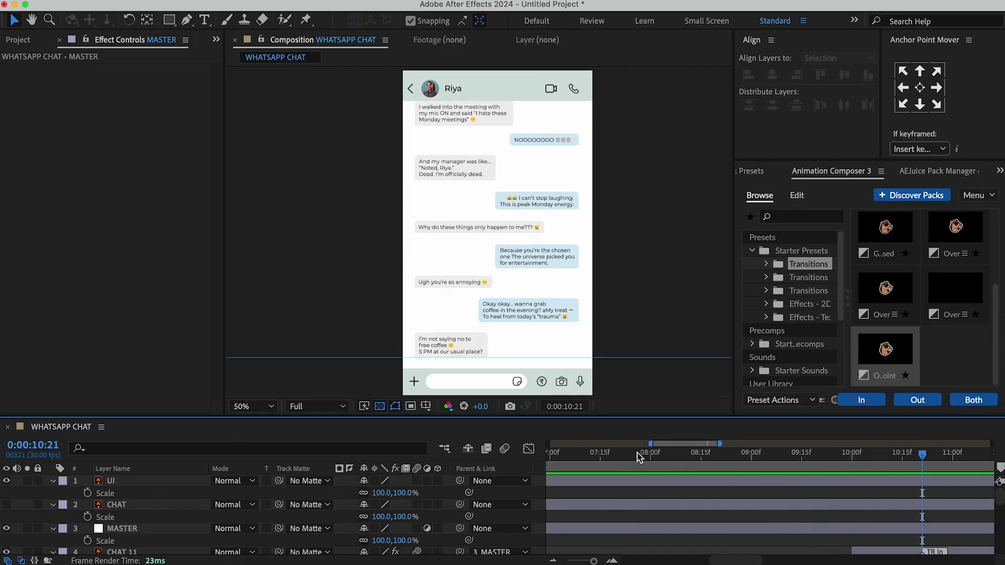
key(s)
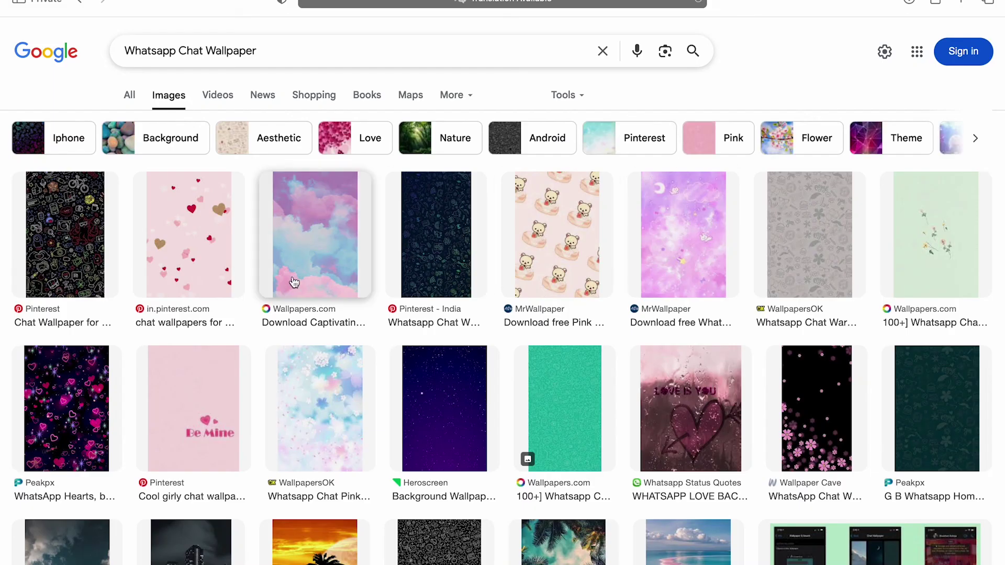
- Switch to the Google Images results for "Whatsapp Chat Wallpaper" and save the green doodle wallpaper from Wallpapers.com
scroll(472, 409, down, 2)
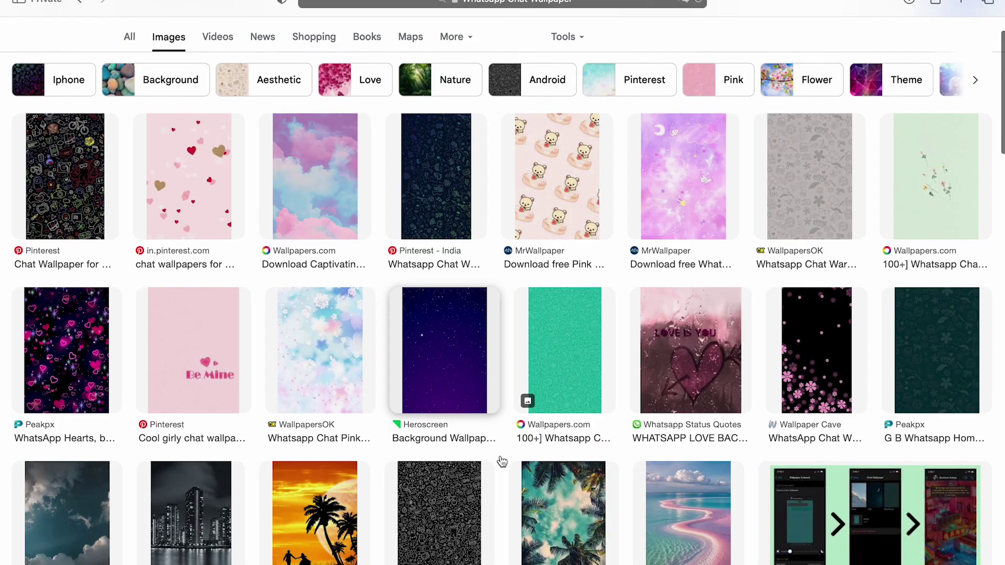
click(580, 344)
right_click(780, 246)
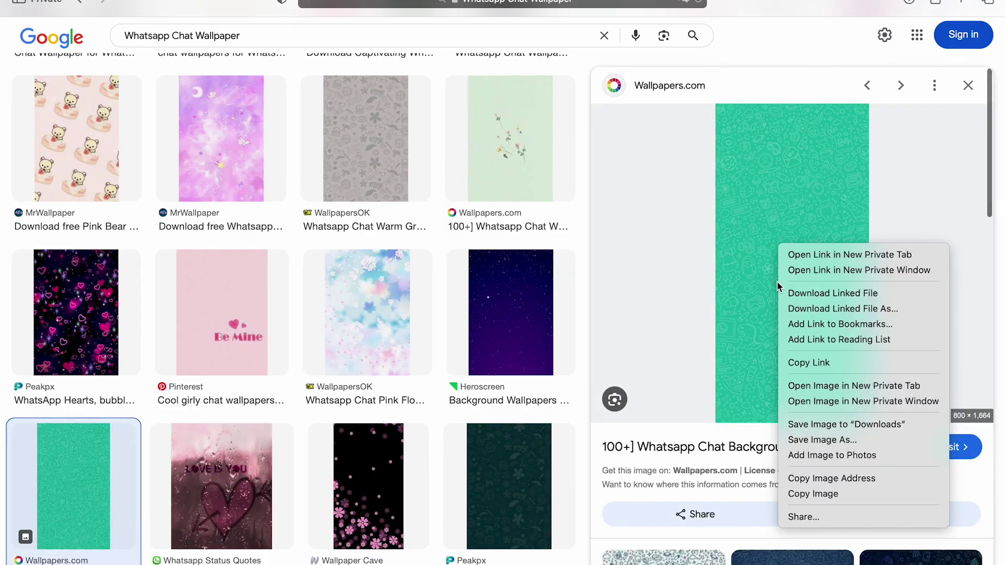
click(809, 440)
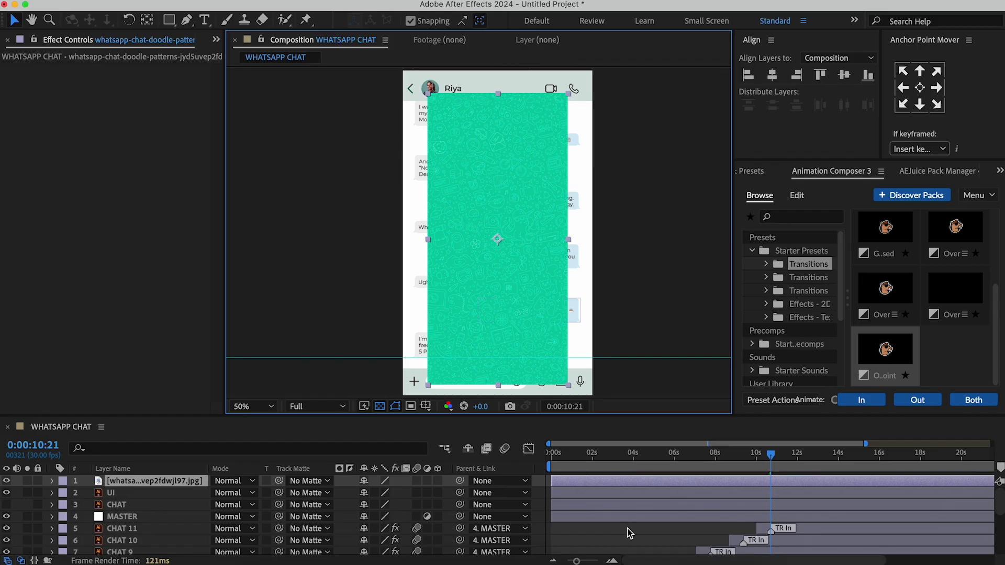
- Make the wallpaper layer the chat background: fitted to the composition's width, directly above [BG], at 50% opacity
key(super+alt+shift+h)
key(super+shift+bracketleft)
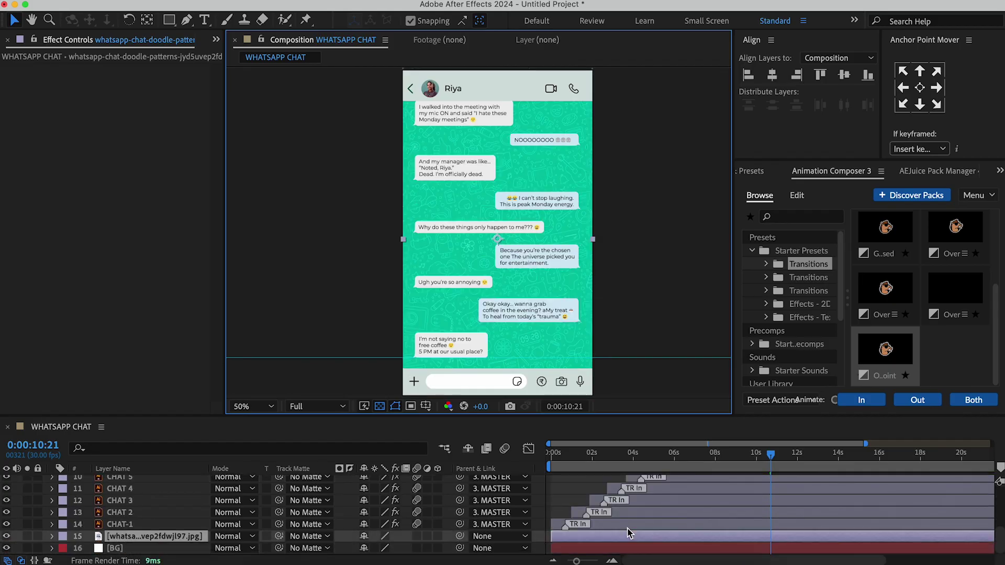
key(t)
drag(370, 552, 337, 555)
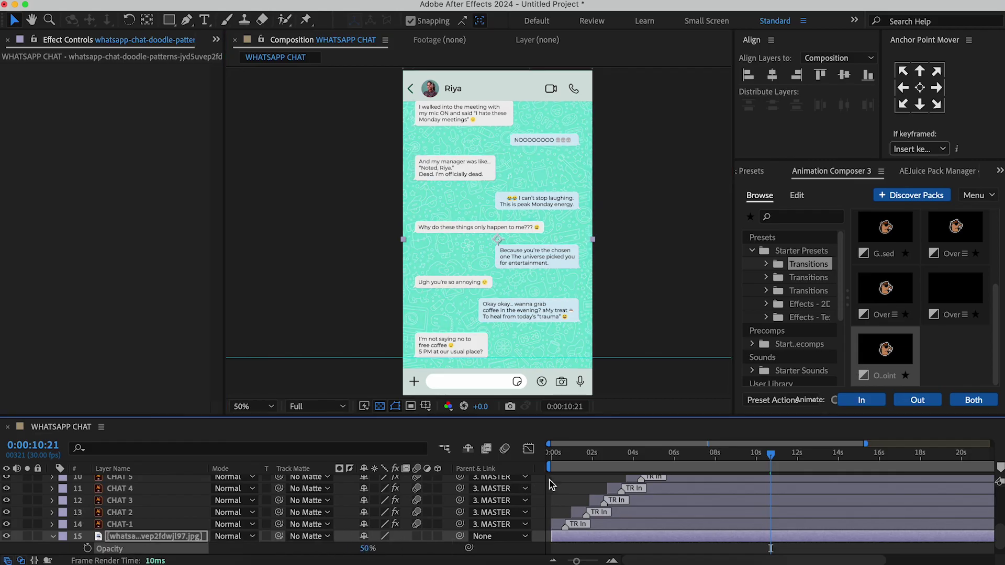
- Preview the chat animation with the wallpaper from the start and view the composition at 25%
scroll(567, 483, up, 5)
key(Home)
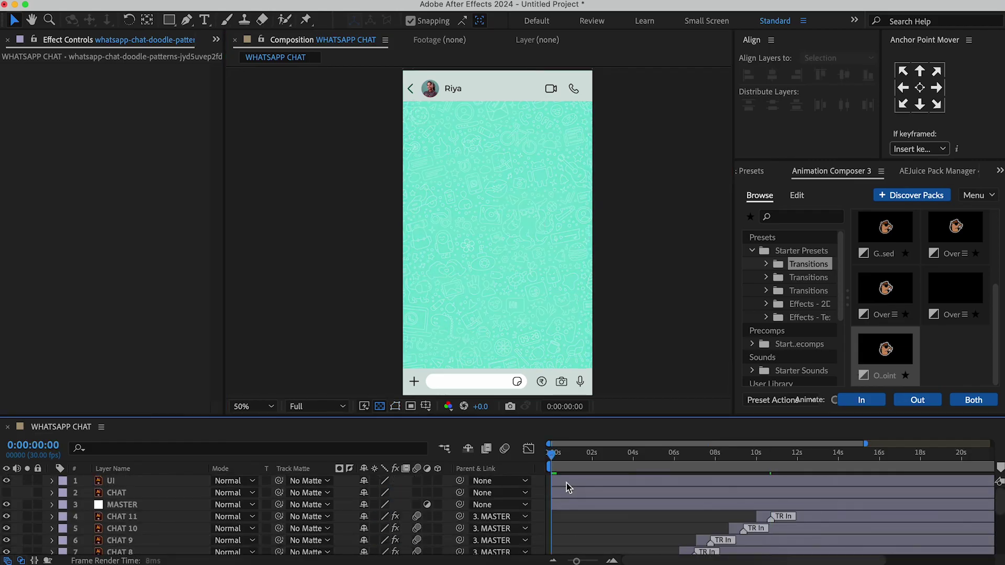
key(space)
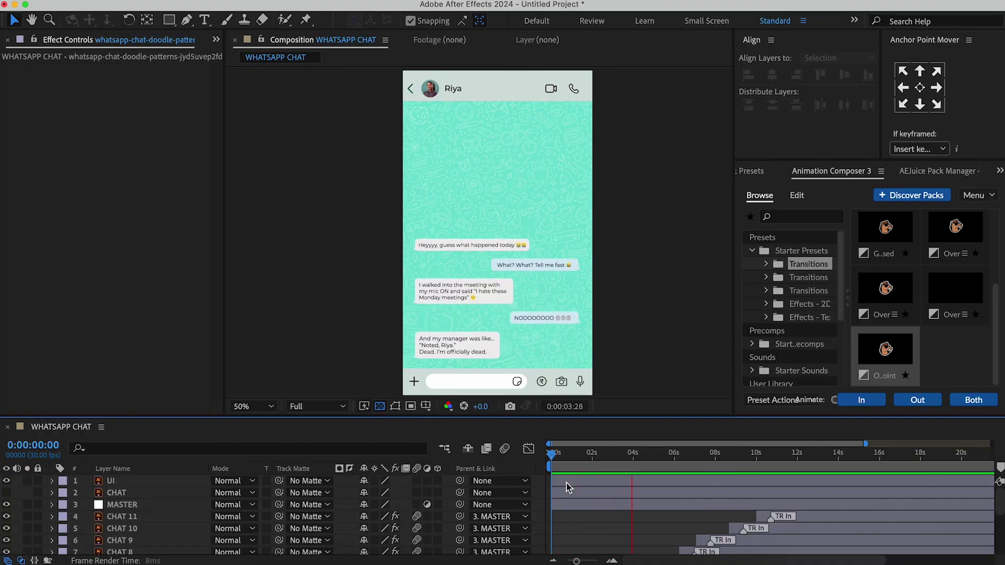
key(space)
key(comma)
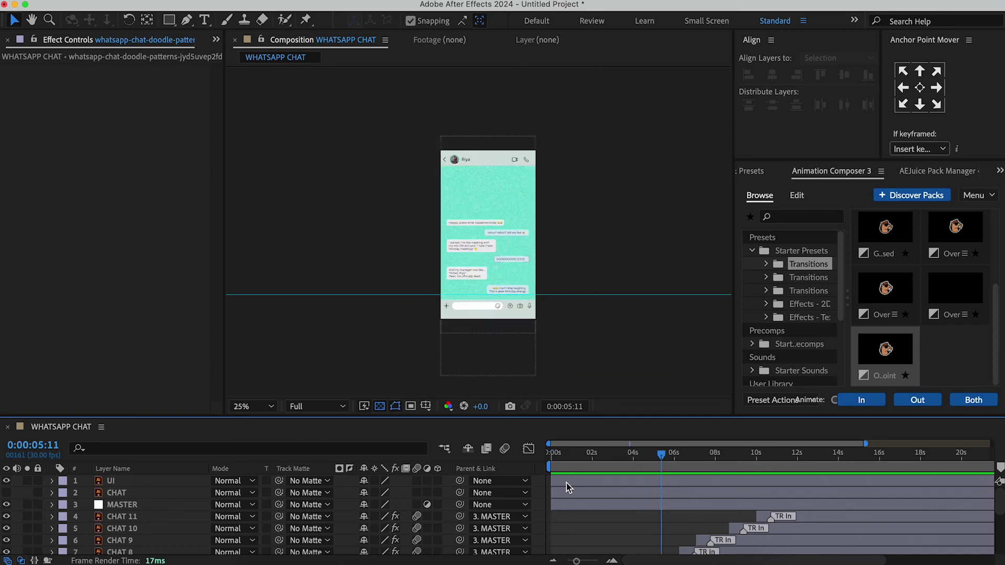